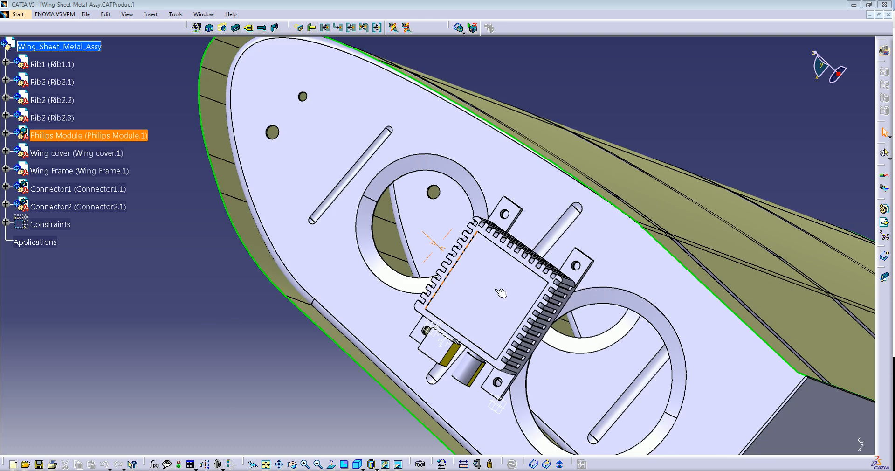
Step: Expand Connector1 in the assembly structure and activate its part for editing
{"action": "middle_click_drag", "start_coordinate": [572, 289], "coordinate": [586, 329]}
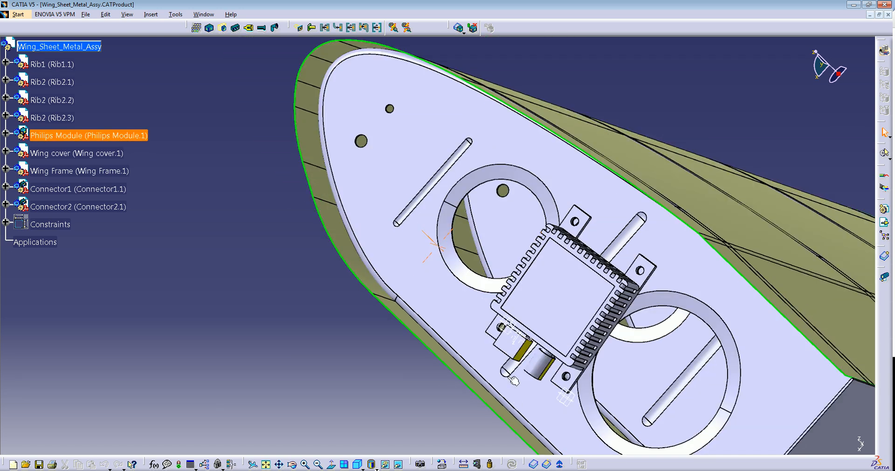
{"action": "middle_click_drag", "start_coordinate": [512, 356], "coordinate": [448, 264]}
{"action": "middle_click_drag", "start_coordinate": [441, 234], "coordinate": [447, 233]}
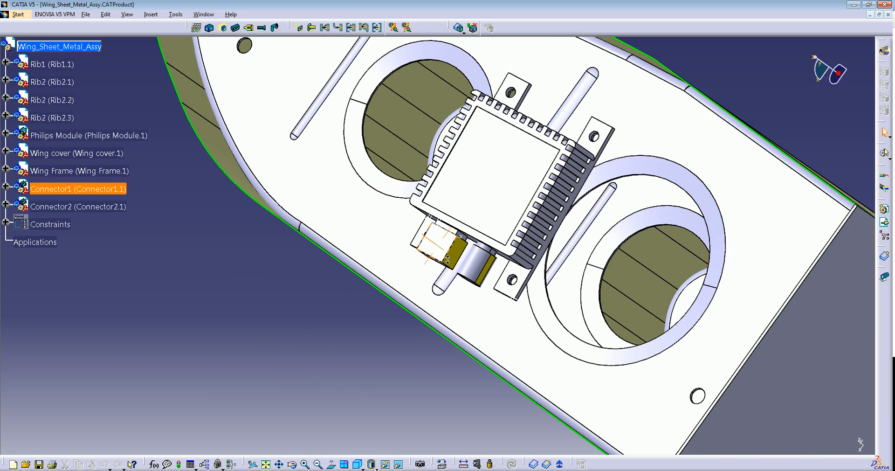
{"action": "middle_click_drag", "start_coordinate": [482, 261], "coordinate": [508, 308]}
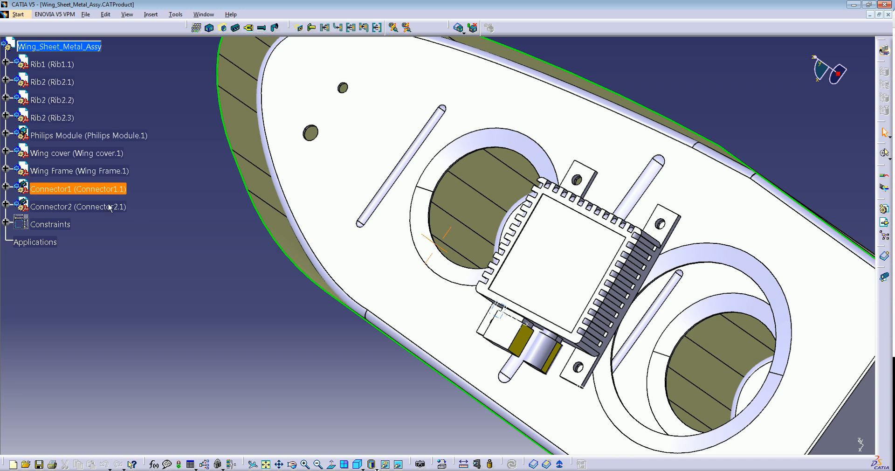
{"action": "left_click", "coordinate": [7, 187]}
{"action": "left_click", "coordinate": [6, 187]}
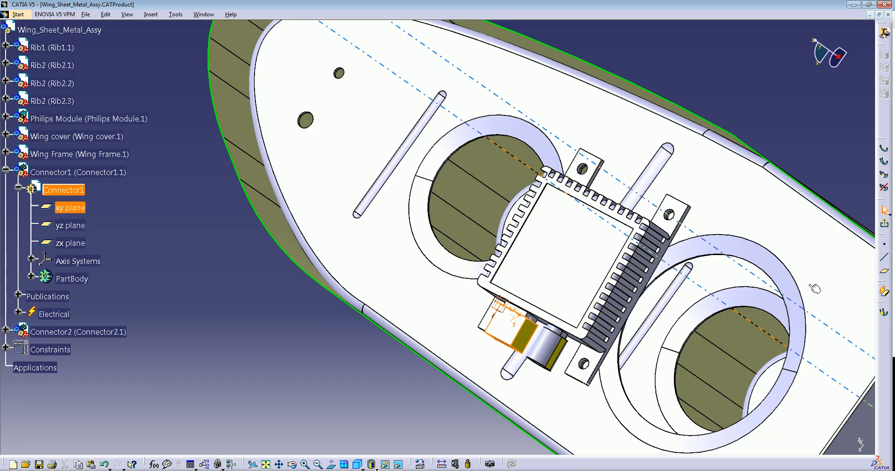
Step: Create a point on the outer end face of Connector1, with 0 mm distance from the face's default middle reference
{"action": "middle_click_drag", "start_coordinate": [430, 432], "coordinate": [194, 392]}
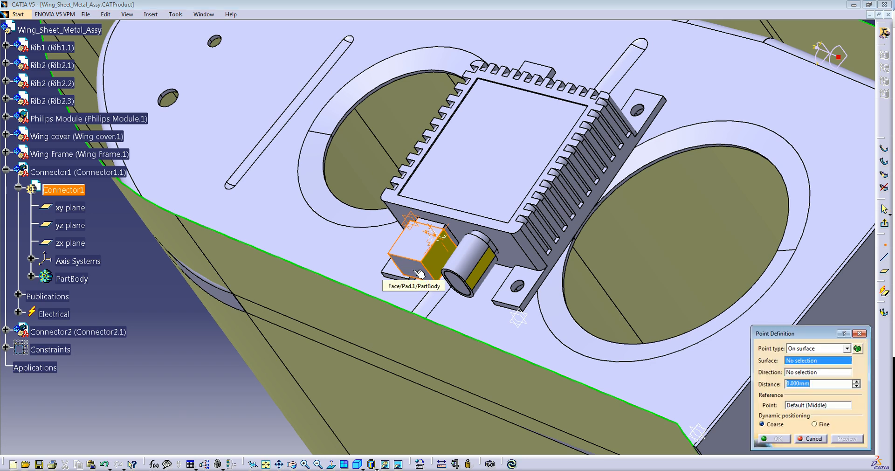
{"action": "left_click", "coordinate": [418, 272]}
{"action": "left_click", "coordinate": [813, 348]}
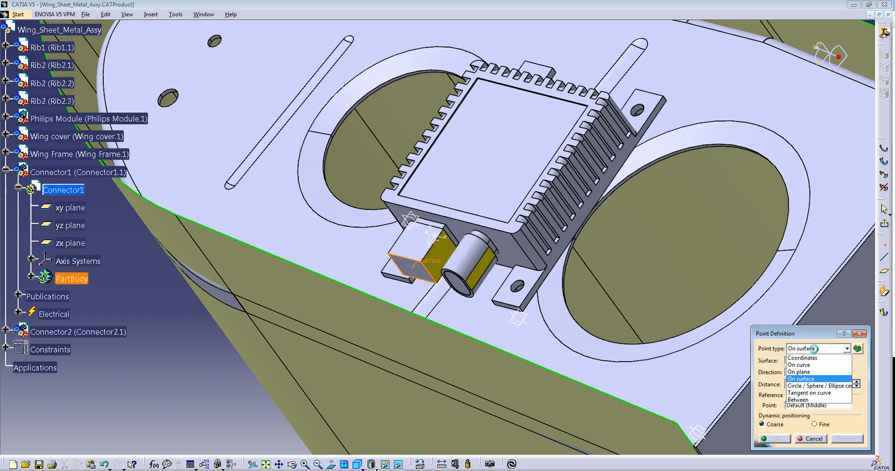
{"action": "left_click", "coordinate": [811, 366]}
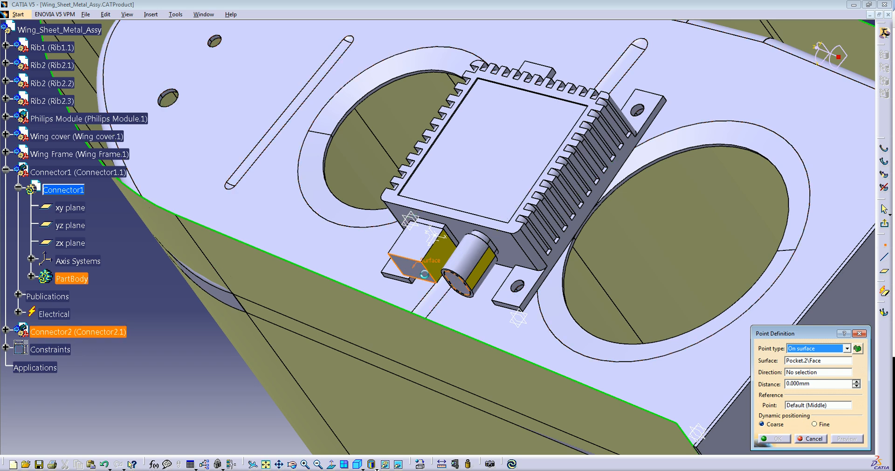
{"action": "left_click", "coordinate": [432, 278]}
{"action": "middle_click_drag", "start_coordinate": [439, 281], "coordinate": [470, 252]}
{"action": "left_click", "coordinate": [818, 383]}
{"action": "double_click", "coordinate": [818, 383]}
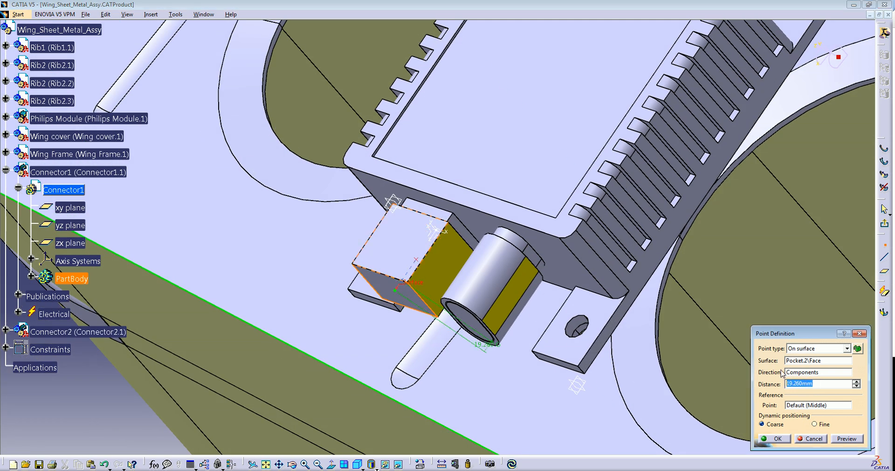
{"action": "type", "text": "0"}
{"action": "left_click", "coordinate": [845, 439]}
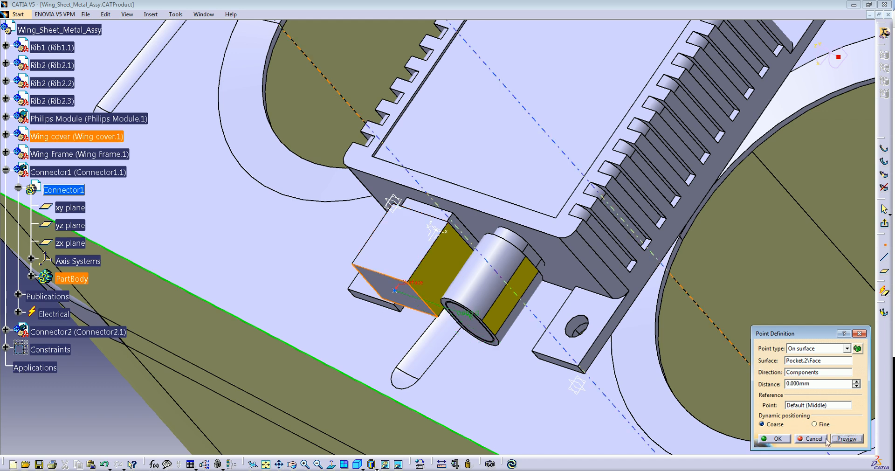
{"action": "left_click", "coordinate": [776, 440]}
Step: Reactivate the top-level Wing_Sheet_Metal_Assy product and close the workbench chooser
{"action": "middle_click_drag", "start_coordinate": [606, 327], "coordinate": [596, 266]}
{"action": "middle_click_drag", "start_coordinate": [402, 290], "coordinate": [278, 383]}
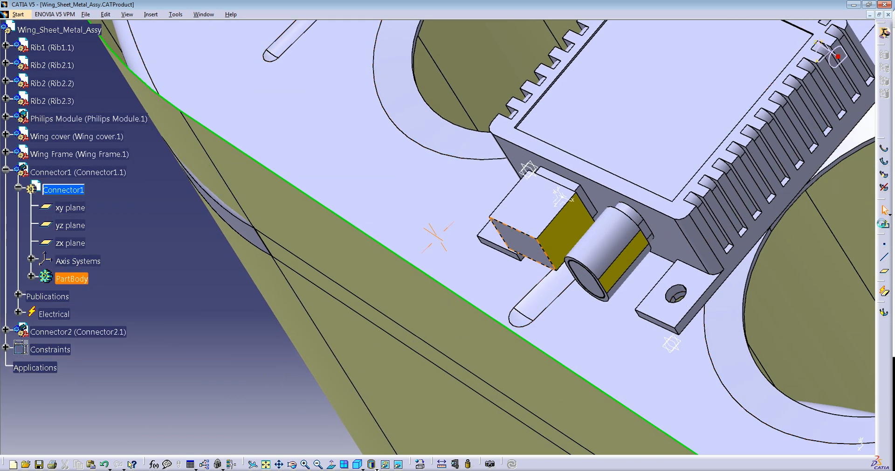
{"action": "left_click", "coordinate": [883, 37]}
{"action": "left_click", "coordinate": [886, 53]}
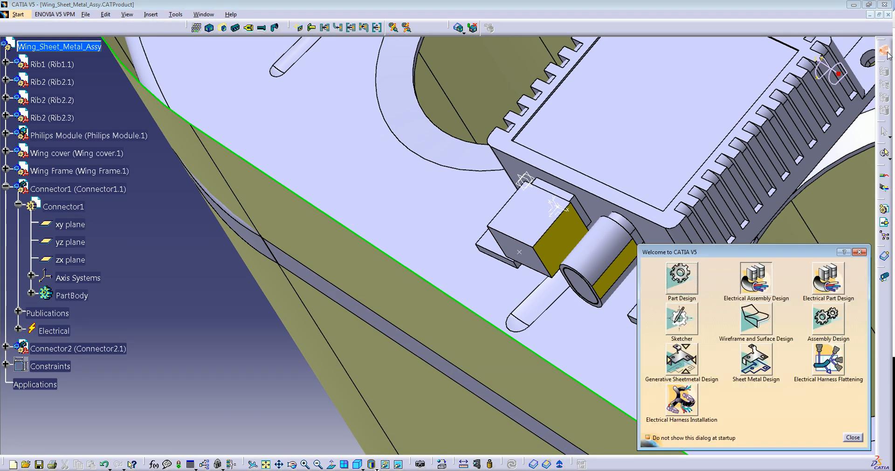
{"action": "left_click", "coordinate": [845, 438]}
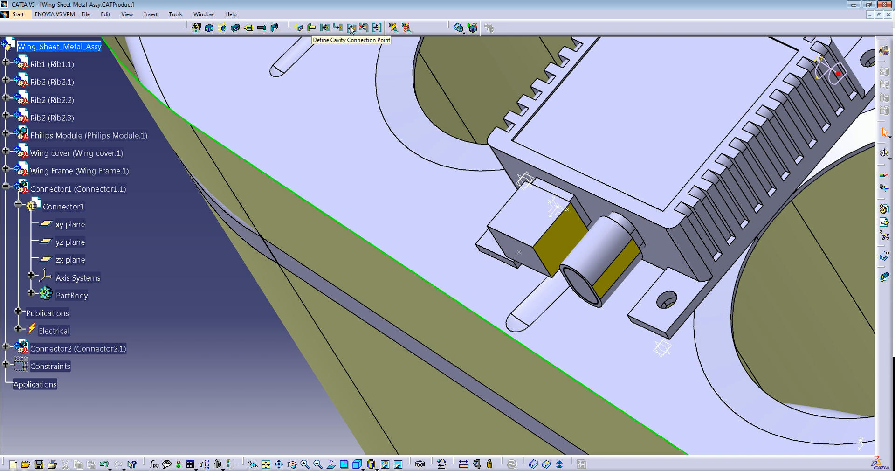
Step: Define bundle connection point BundleCnctPt1 on Connector1, using its outer end face as representation and initial condition, and the face's centre point
{"action": "left_click", "coordinate": [339, 28]}
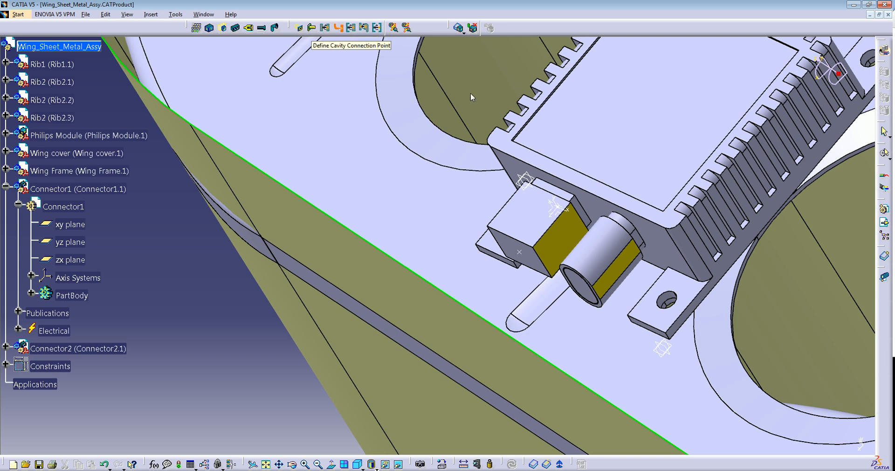
{"action": "left_click", "coordinate": [526, 236]}
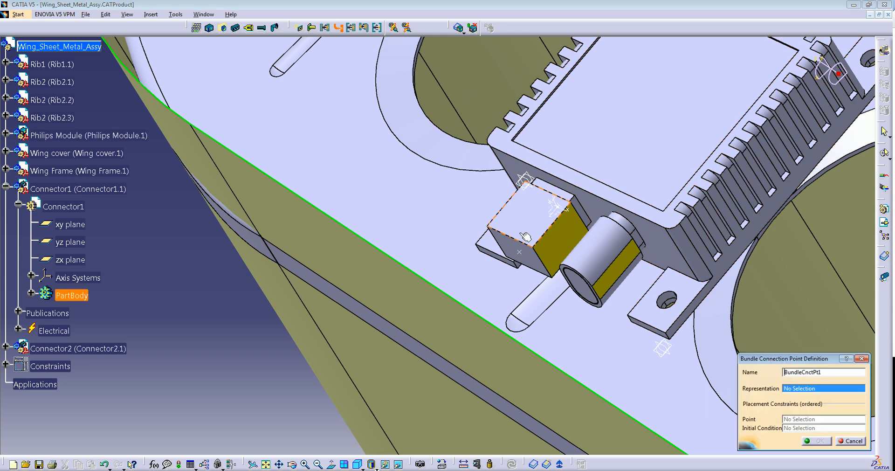
{"action": "left_click", "coordinate": [524, 257]}
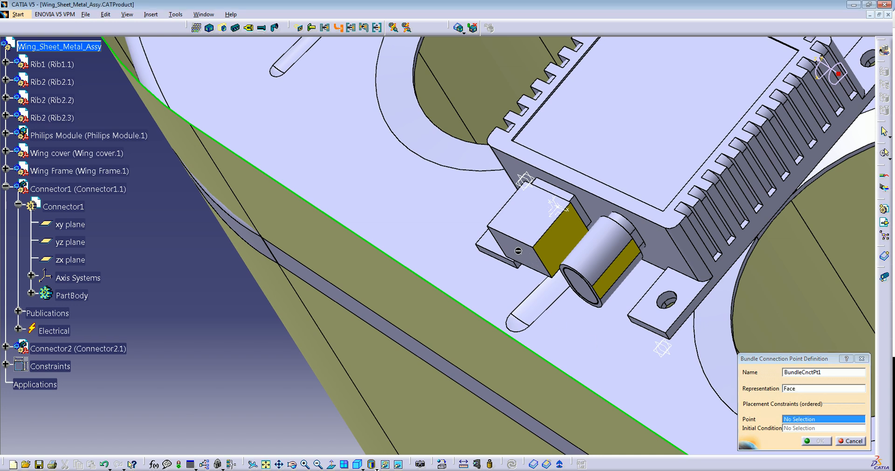
{"action": "left_click", "coordinate": [519, 252]}
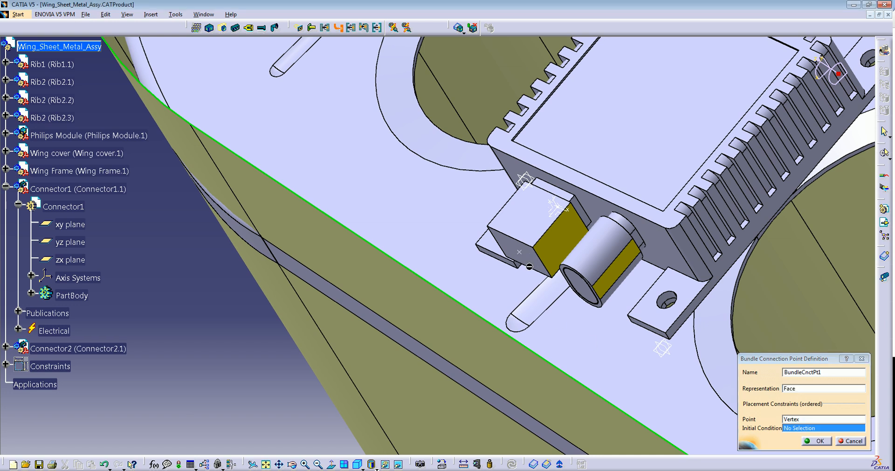
{"action": "left_click", "coordinate": [538, 262]}
{"action": "left_click", "coordinate": [825, 441]}
Step: Activate the Rib1 part for editing
{"action": "scroll", "coordinate": [535, 185], "scroll_direction": "down", "scroll_amount": 3}
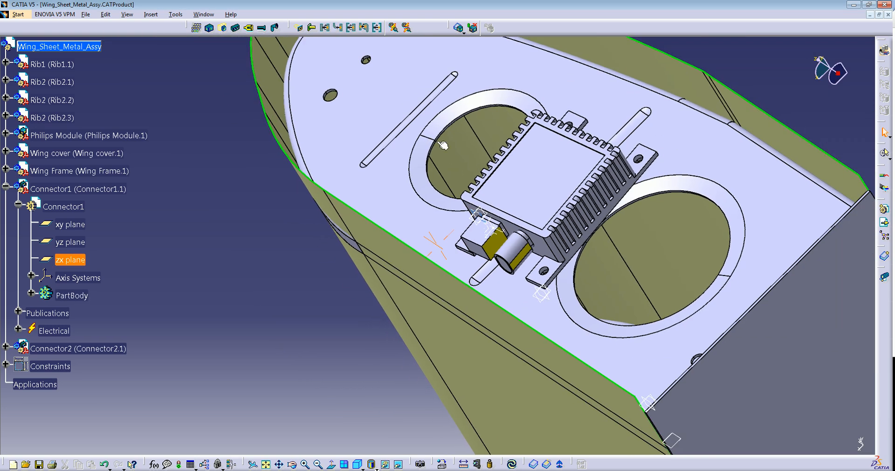
{"action": "scroll", "coordinate": [459, 148], "scroll_direction": "down", "scroll_amount": 2}
{"action": "scroll", "coordinate": [195, 106], "scroll_direction": "up", "scroll_amount": 3}
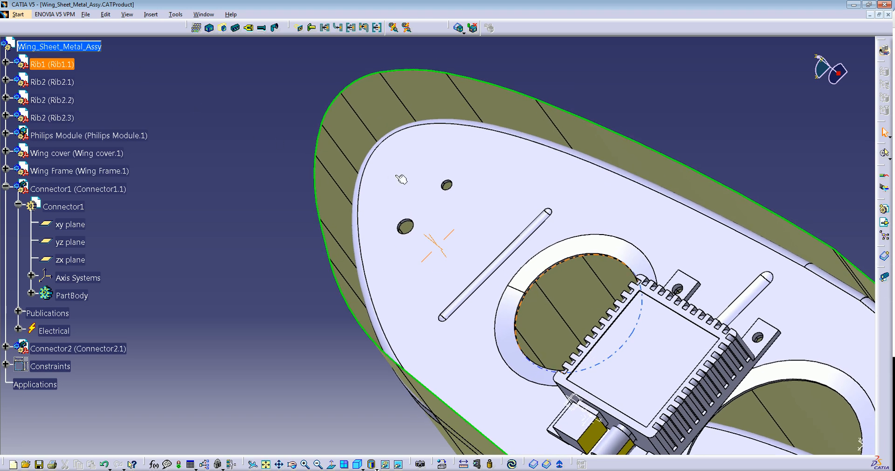
{"action": "double_click", "coordinate": [414, 232]}
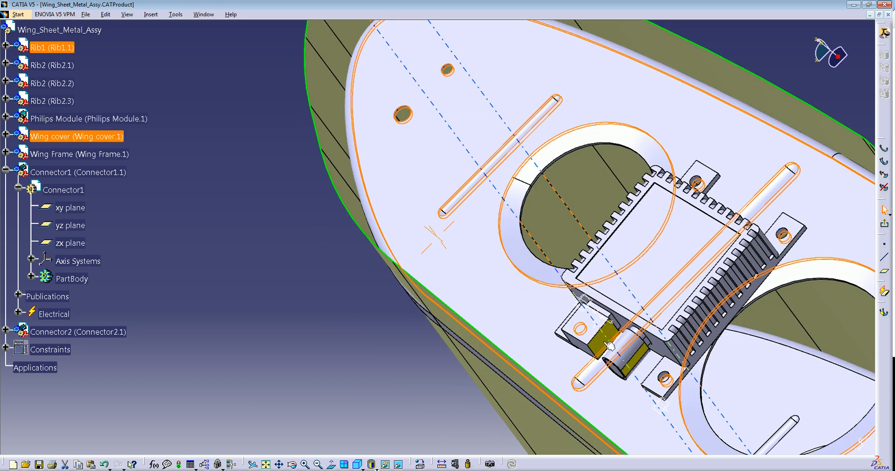
Step: Create a Circle / Sphere / Ellipse centre point in the larger of the two small round holes near Rib1's nose
{"action": "middle_click_drag", "start_coordinate": [394, 131], "coordinate": [403, 174]}
{"action": "middle_click_drag", "start_coordinate": [280, 146], "coordinate": [739, 300]}
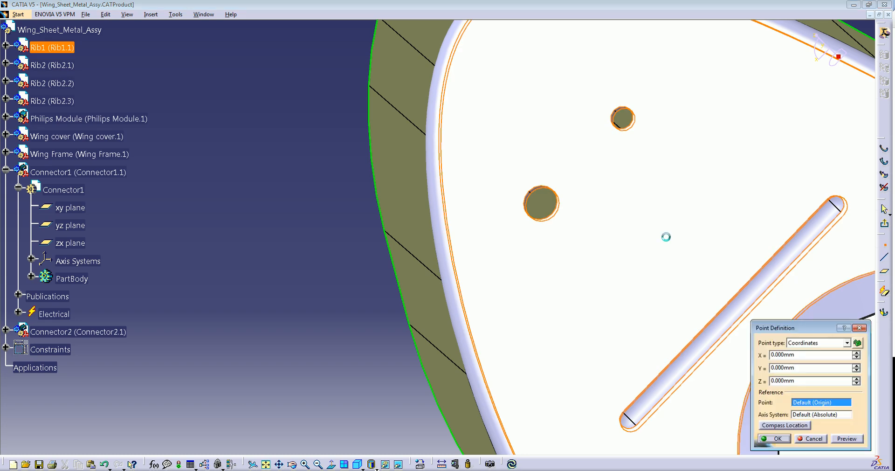
{"action": "left_click", "coordinate": [562, 199]}
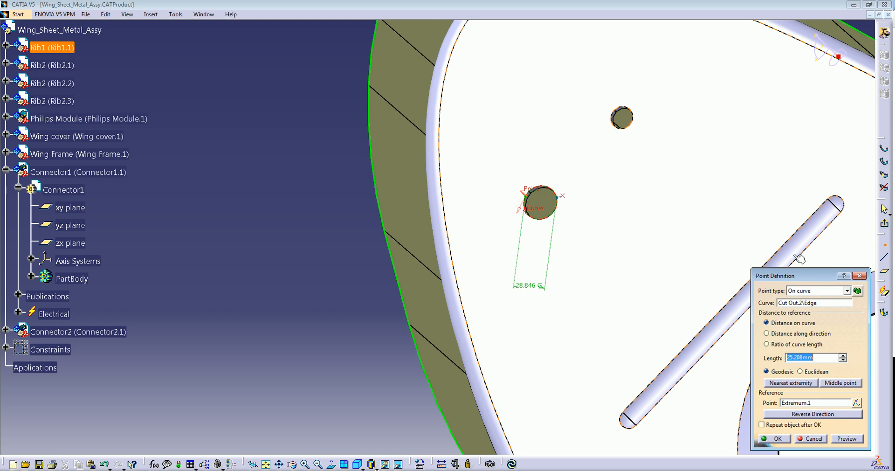
{"action": "left_click", "coordinate": [807, 291]}
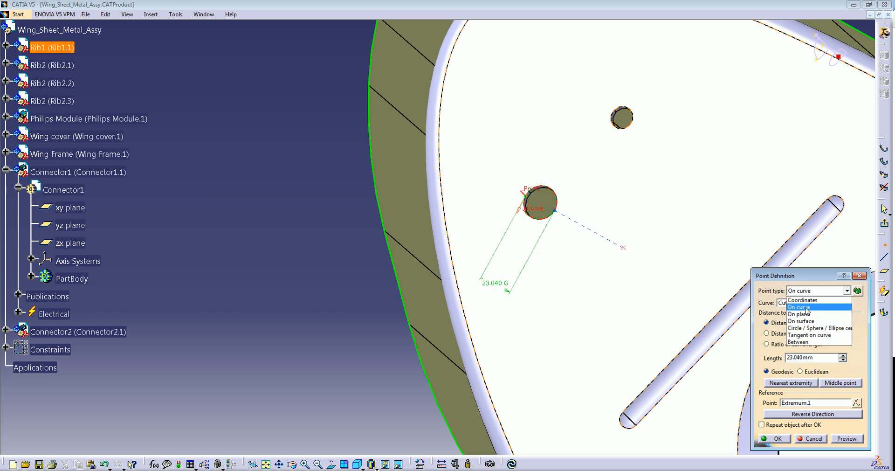
{"action": "left_click", "coordinate": [816, 327]}
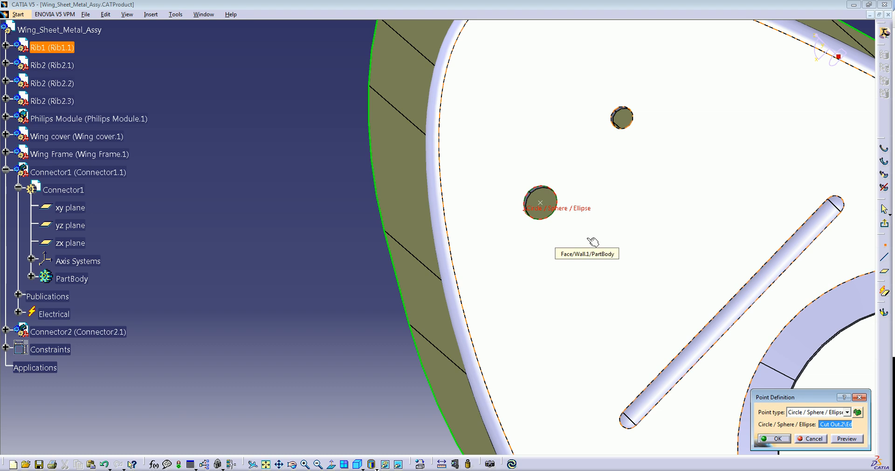
{"action": "left_click", "coordinate": [773, 439]}
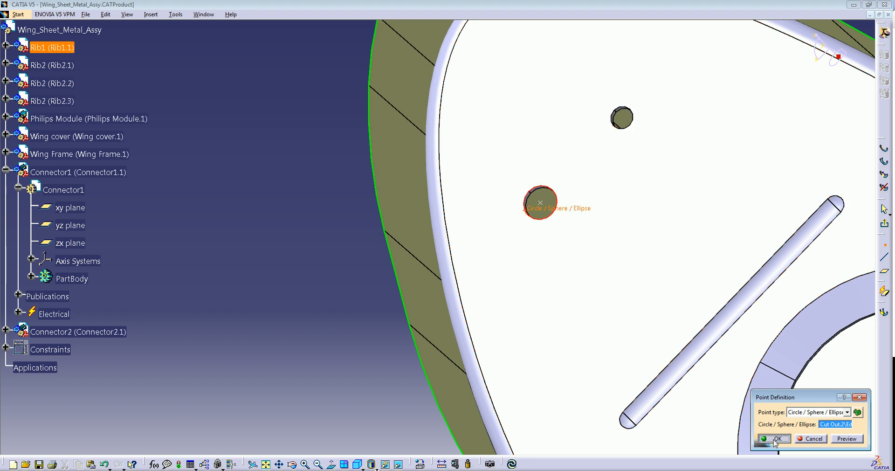
Step: Reactivate the top-level Wing_Sheet_Metal_Assy product after the edit to Rib1
{"action": "scroll", "coordinate": [563, 259], "scroll_direction": "down", "scroll_amount": 5}
{"action": "middle_click_drag", "start_coordinate": [563, 260], "coordinate": [350, 340]}
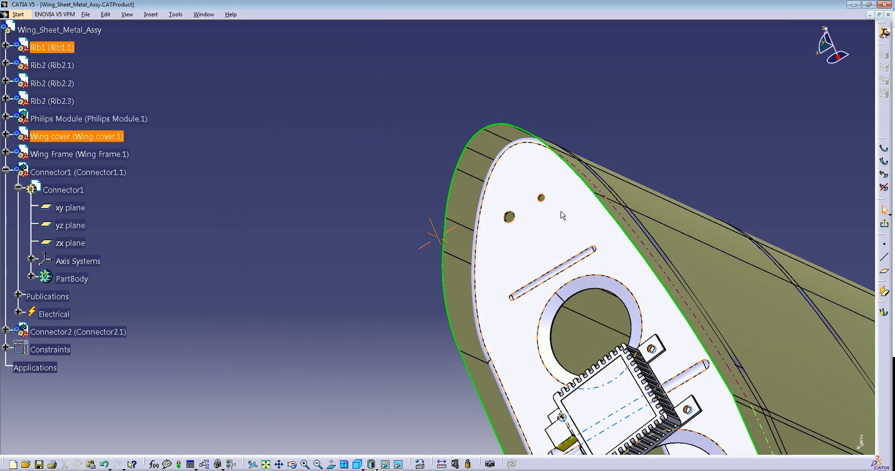
{"action": "double_click", "coordinate": [53, 29]}
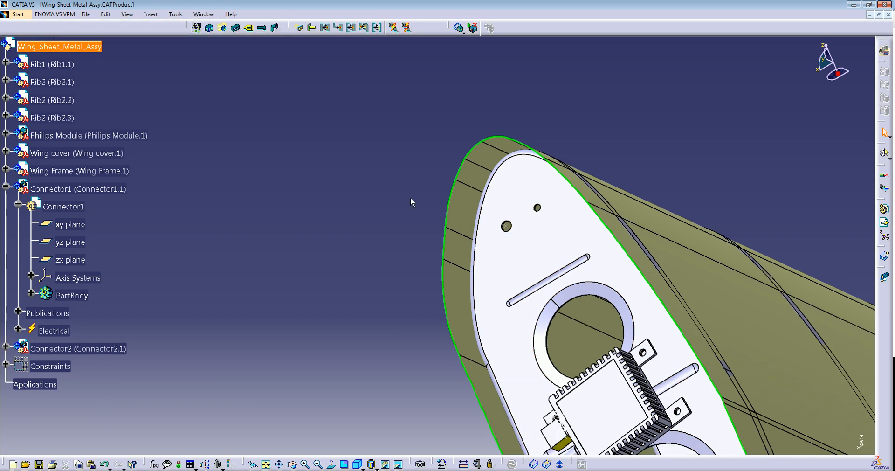
{"action": "left_click", "coordinate": [533, 273]}
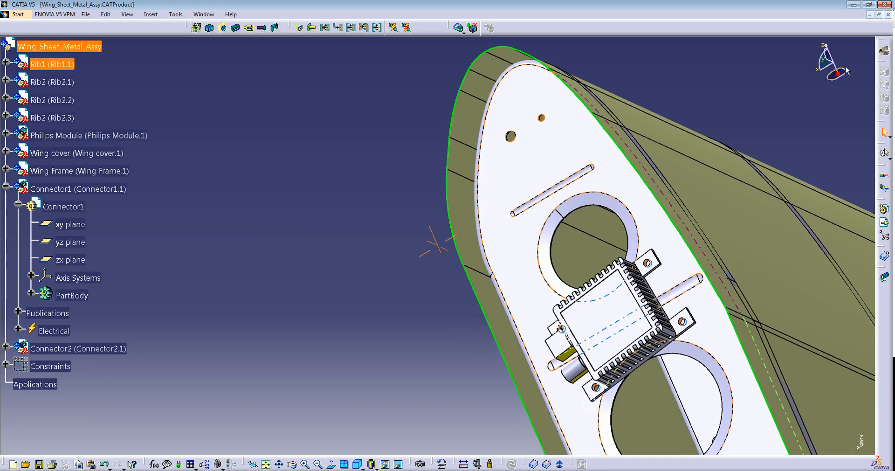
{"action": "left_click", "coordinate": [884, 50]}
{"action": "left_click", "coordinate": [668, 392]}
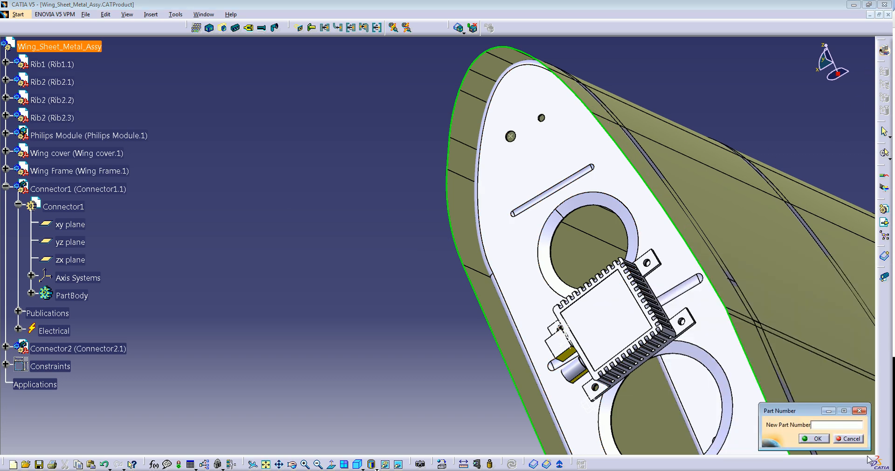
{"action": "left_click", "coordinate": [854, 441]}
Step: Switch to the Electrical Harness Assembly workbench of the Electrical Harness Discipline
{"action": "left_click", "coordinate": [26, 15]}
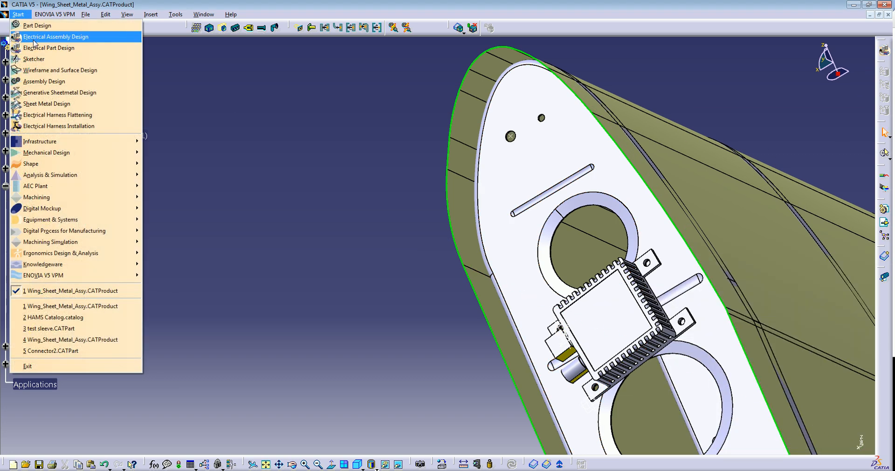
{"action": "mouse_move", "coordinate": [74, 219]}
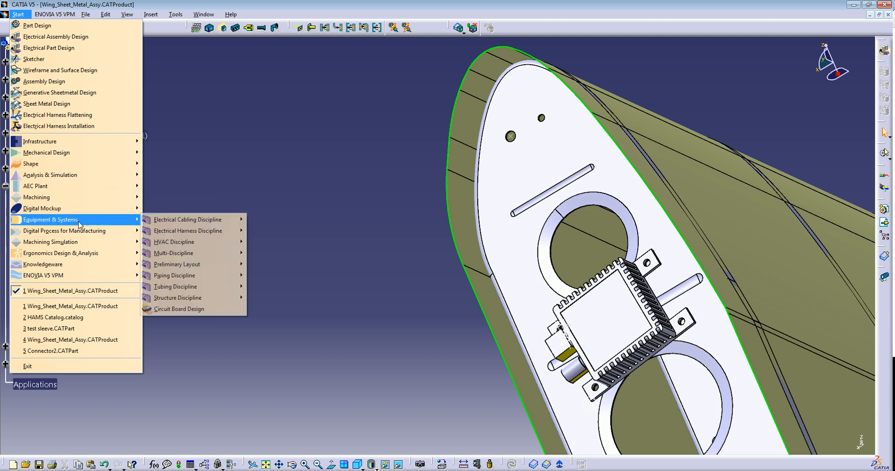
{"action": "mouse_move", "coordinate": [158, 230]}
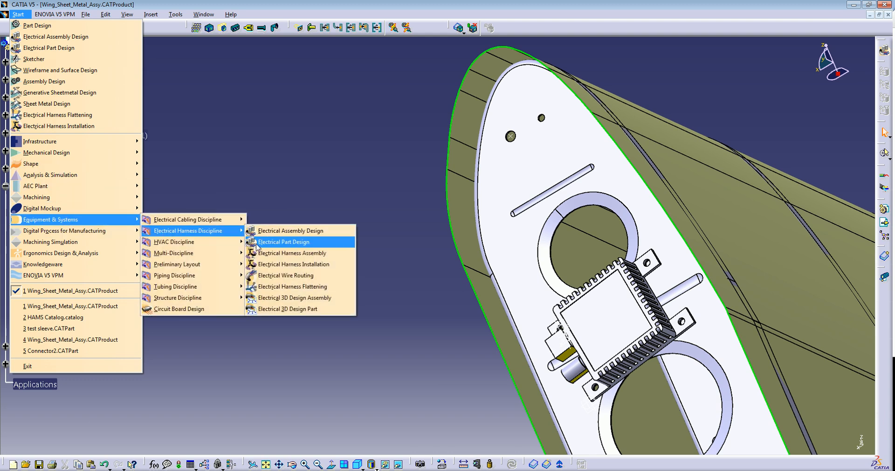
{"action": "left_click", "coordinate": [326, 256]}
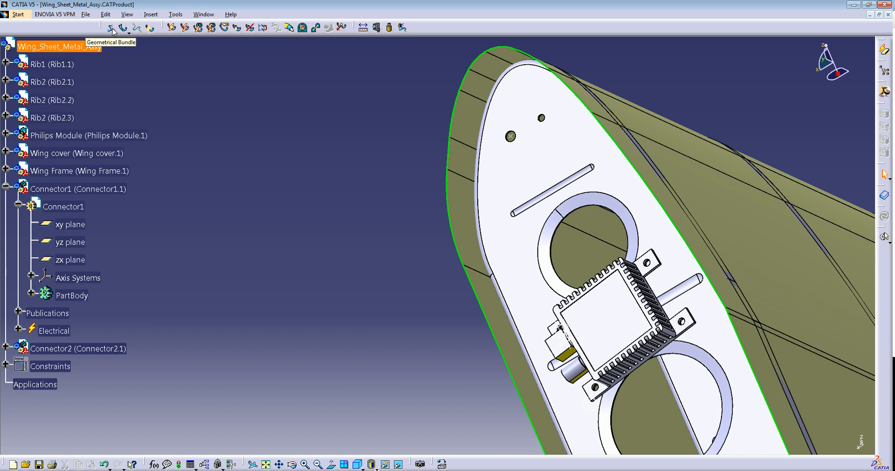
Step: Convert the Wing_Sheet_Metal_Assy product into a geometrical bundle and collapse the Connector1 branch
{"action": "left_click", "coordinate": [112, 30]}
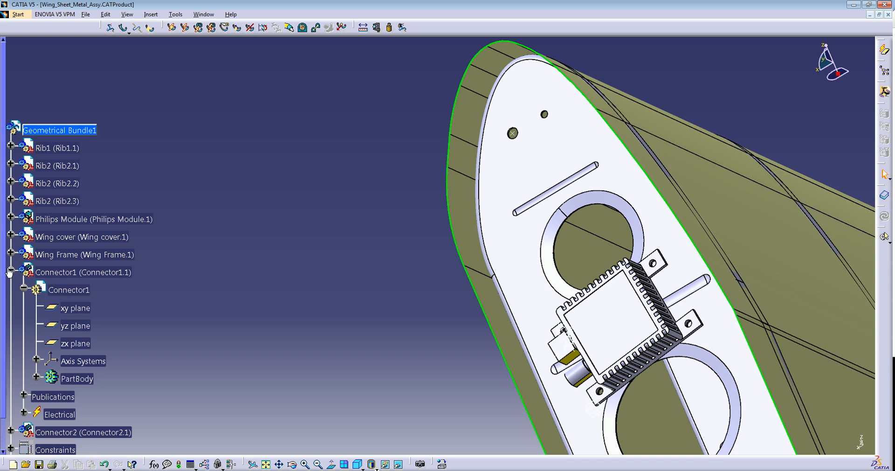
{"action": "middle_click_drag", "start_coordinate": [212, 148], "coordinate": [216, 153]}
{"action": "scroll", "coordinate": [216, 153], "scroll_direction": "down", "scroll_amount": 1}
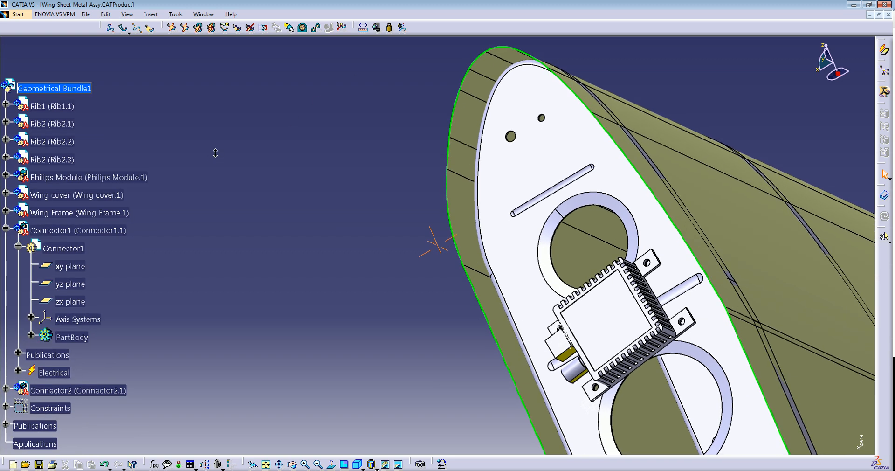
{"action": "left_click", "coordinate": [5, 230]}
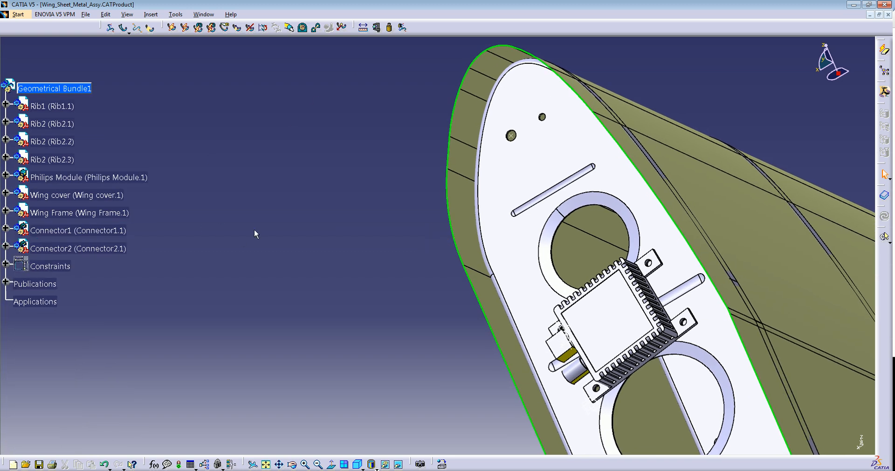
Step: Insert a new Bundle Segment into the geometrical bundle and start its route at Connector1's connection point
{"action": "left_click", "coordinate": [129, 32]}
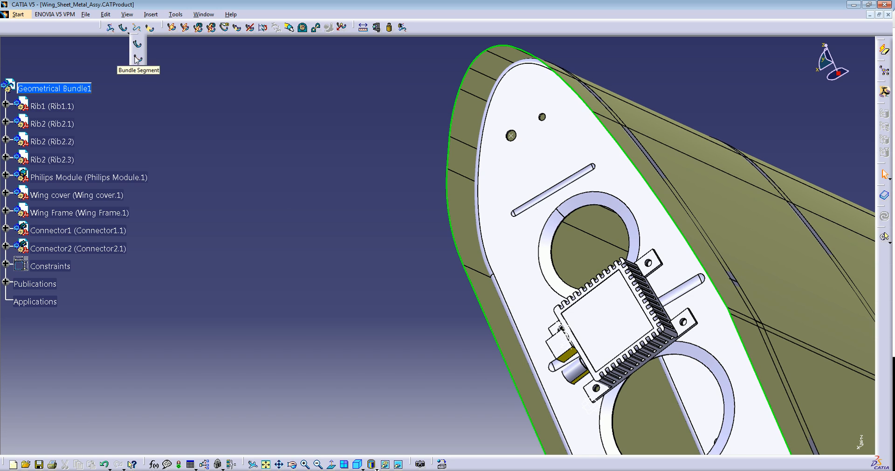
{"action": "left_click", "coordinate": [136, 59]}
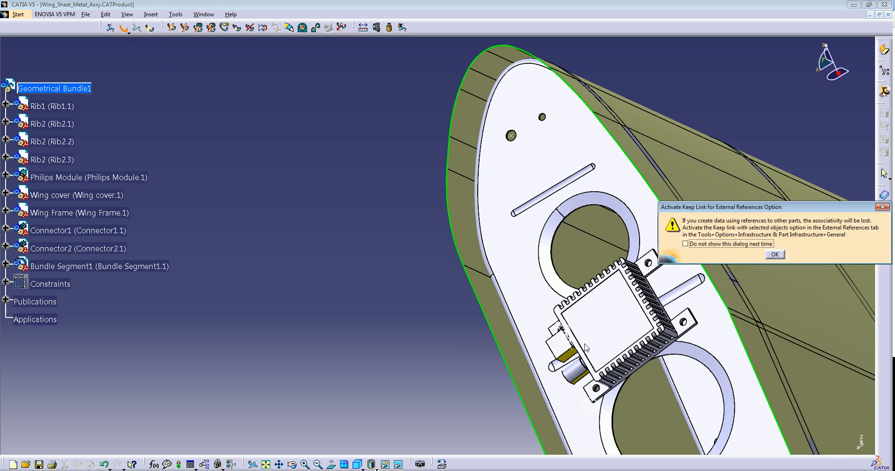
{"action": "left_click", "coordinate": [773, 255]}
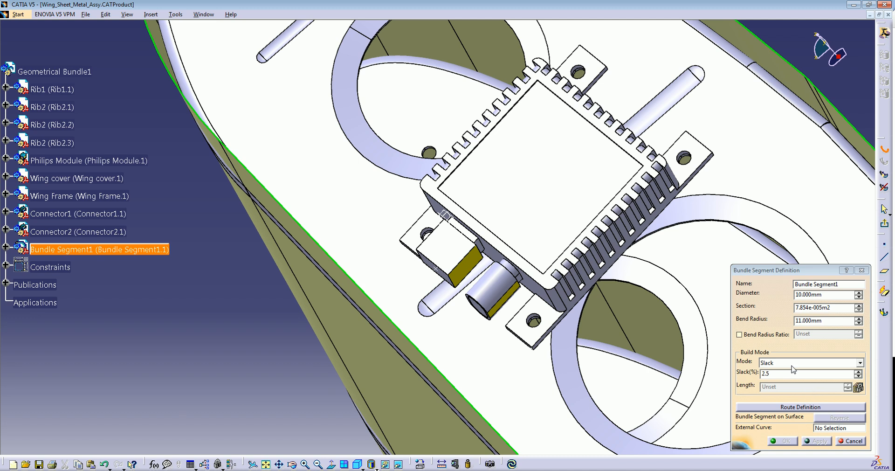
{"action": "left_click", "coordinate": [808, 407]}
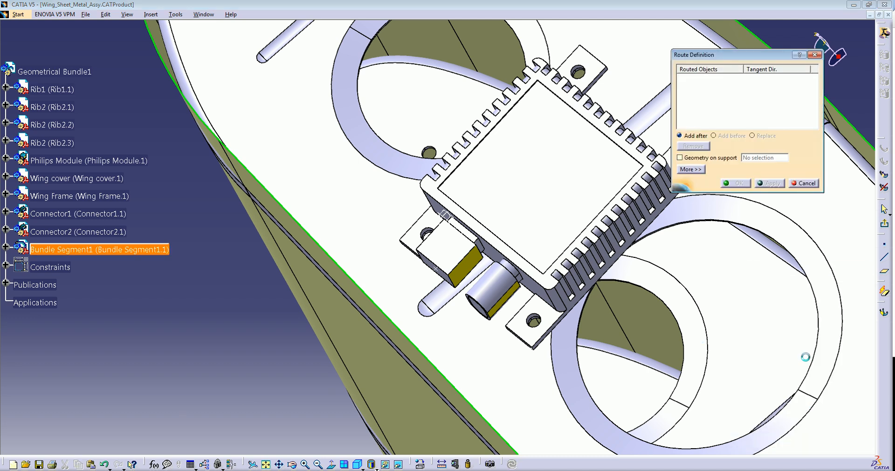
{"action": "left_click", "coordinate": [438, 266]}
Step: Add the centre point of the larger small round hole near Rib1's nose as the route's second point
{"action": "middle_click_drag", "start_coordinate": [438, 219], "coordinate": [518, 359]}
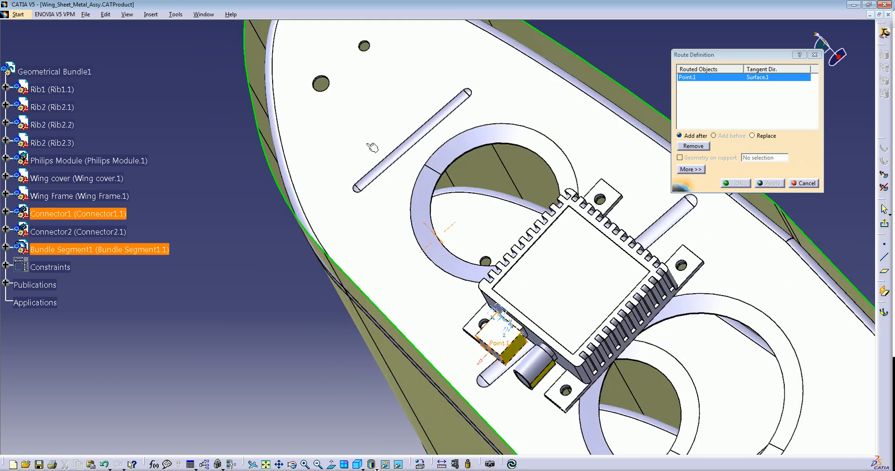
{"action": "middle_click_drag", "start_coordinate": [328, 88], "coordinate": [468, 237]}
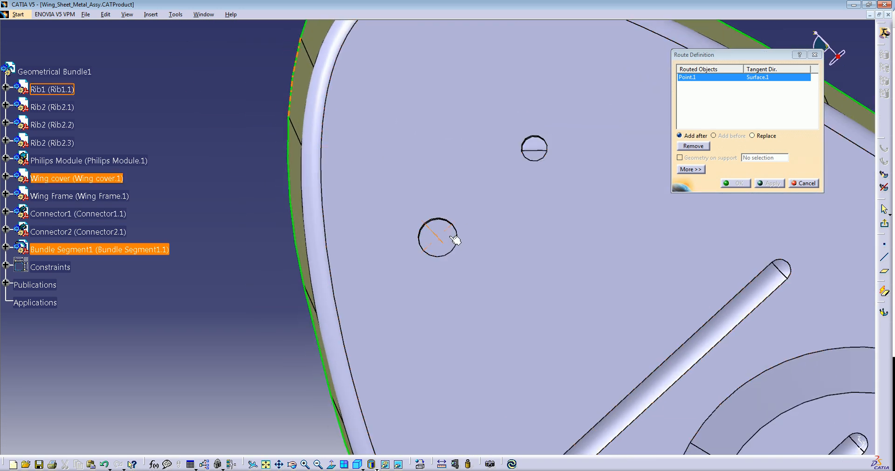
{"action": "middle_click_drag", "start_coordinate": [474, 266], "coordinate": [443, 247]}
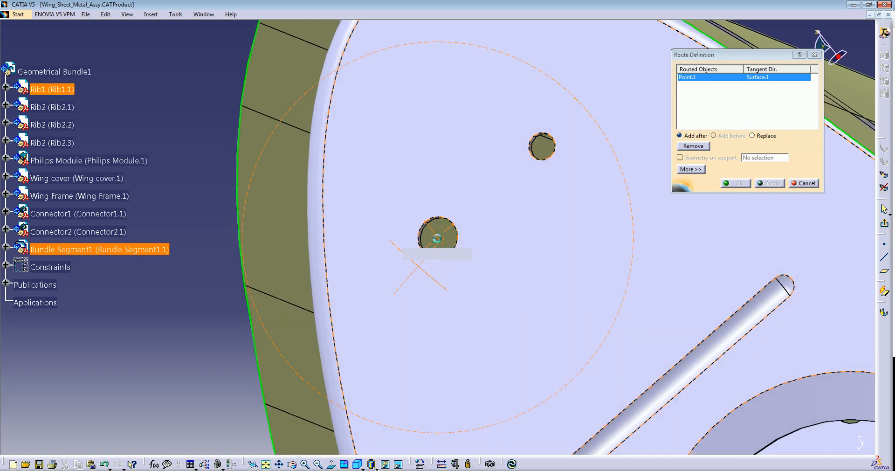
{"action": "left_click", "coordinate": [441, 240]}
{"action": "middle_click_drag", "start_coordinate": [522, 201], "coordinate": [513, 242]}
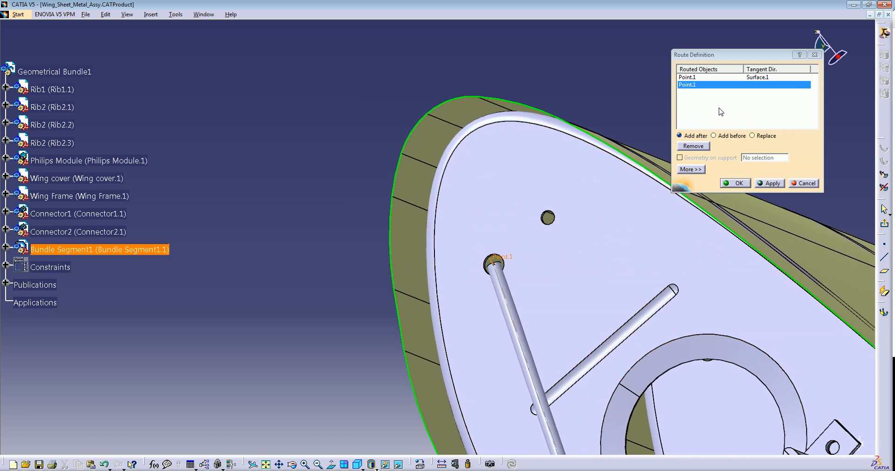
Step: Set the tangent direction at the Rib1 hole point to the Y Component and accept the route definition
{"action": "left_click", "coordinate": [691, 170]}
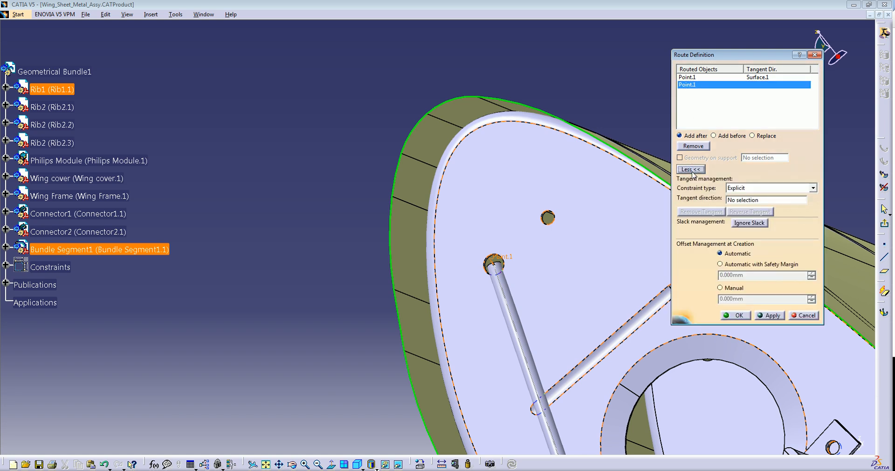
{"action": "left_click", "coordinate": [749, 200]}
{"action": "right_click", "coordinate": [749, 200]}
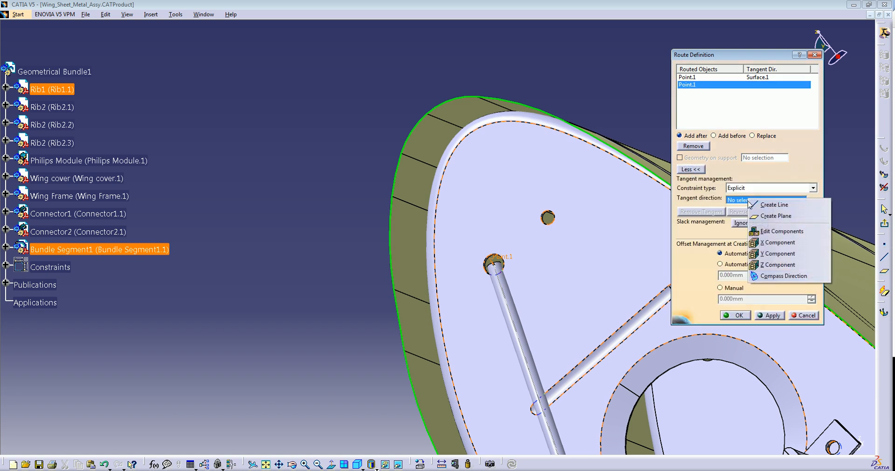
{"action": "left_click", "coordinate": [780, 254]}
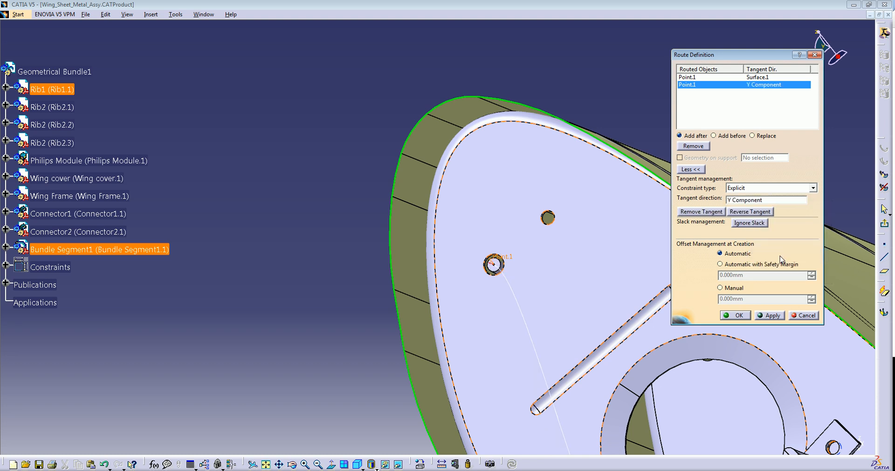
{"action": "middle_click_drag", "start_coordinate": [524, 318], "coordinate": [554, 153]}
{"action": "left_click", "coordinate": [737, 315]}
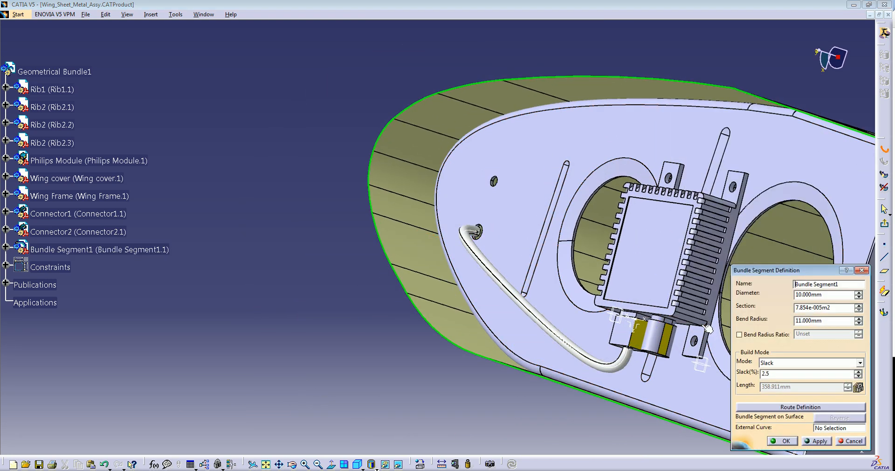
Step: Set the bundle segment's slack to 5 %, accept its definition and update the assembly
{"action": "middle_click_drag", "start_coordinate": [536, 326], "coordinate": [440, 250]}
{"action": "middle_click_drag", "start_coordinate": [436, 248], "coordinate": [442, 255]}
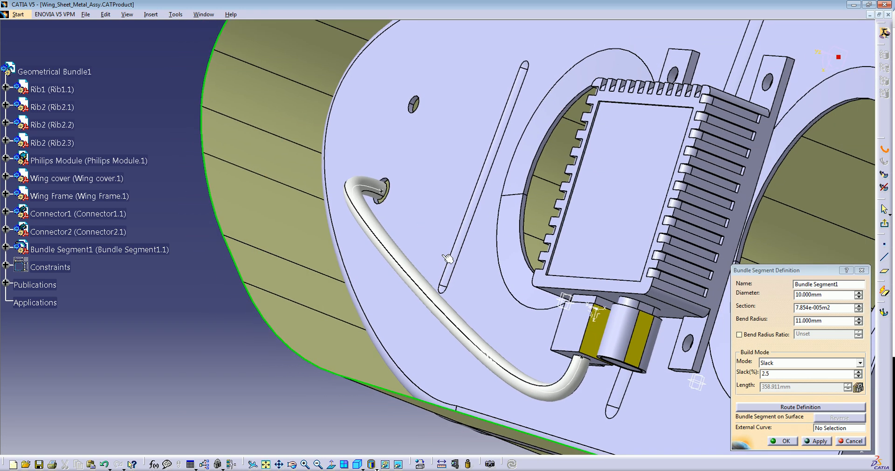
{"action": "double_click", "coordinate": [784, 372]}
{"action": "type", "text": "5"}
{"action": "left_click", "coordinate": [819, 441]}
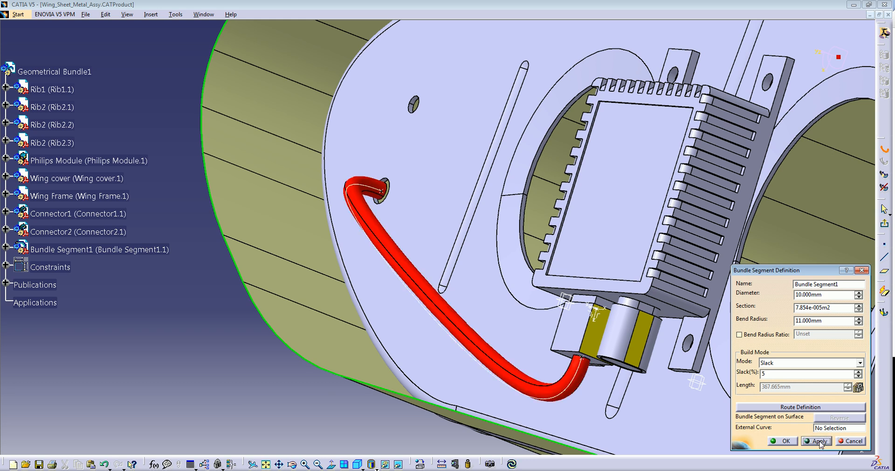
{"action": "left_click", "coordinate": [792, 443]}
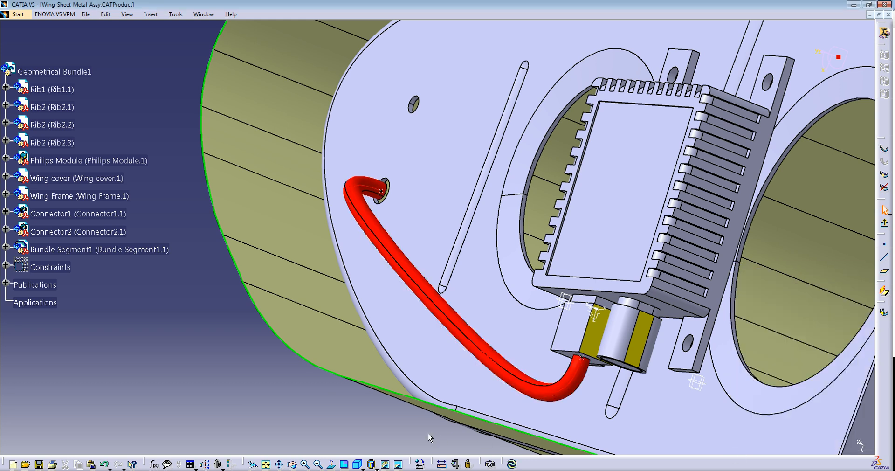
{"action": "middle_click_drag", "start_coordinate": [401, 268], "coordinate": [388, 250]}
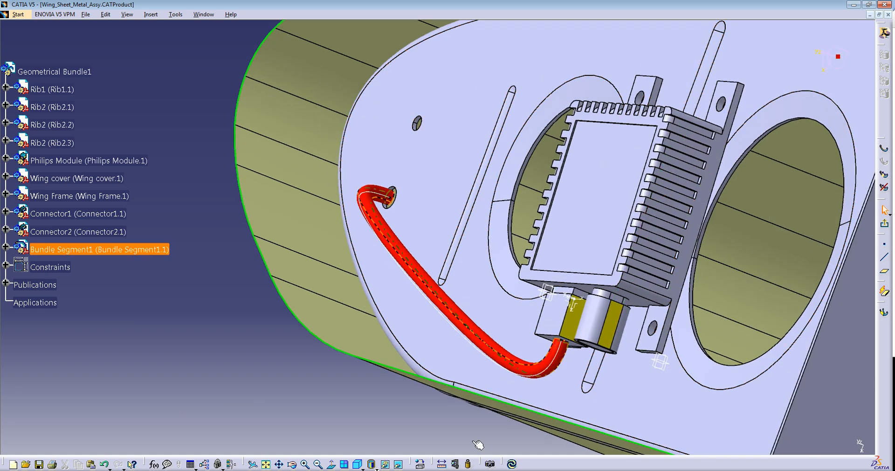
{"action": "left_click", "coordinate": [513, 464]}
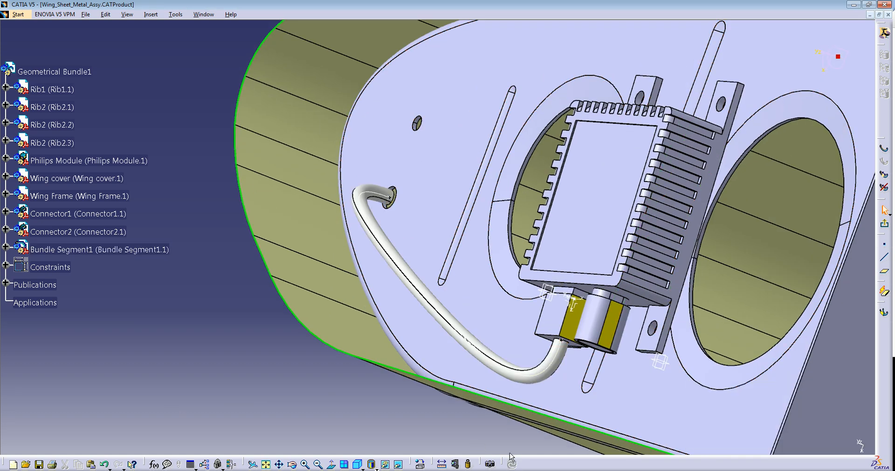
Step: Hide the Wing cover to expose the rib, the module and the routed bundle segment
{"action": "middle_click_drag", "start_coordinate": [517, 298], "coordinate": [433, 315]}
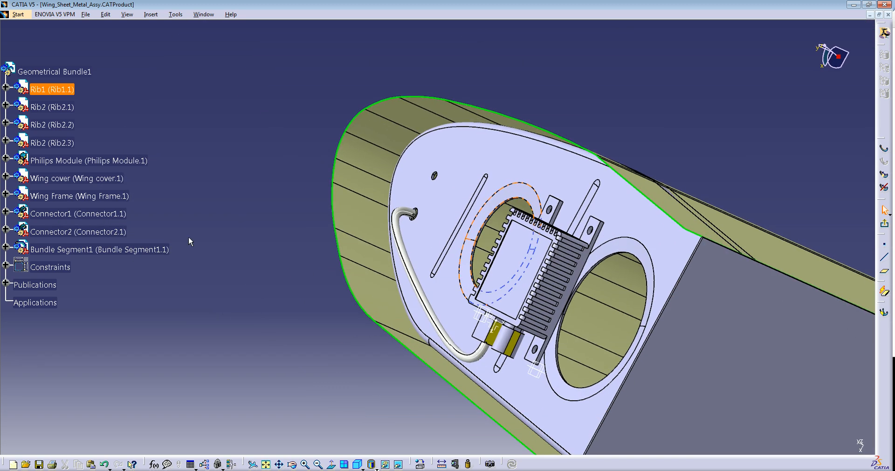
{"action": "right_click", "coordinate": [99, 181]}
{"action": "left_click", "coordinate": [122, 210]}
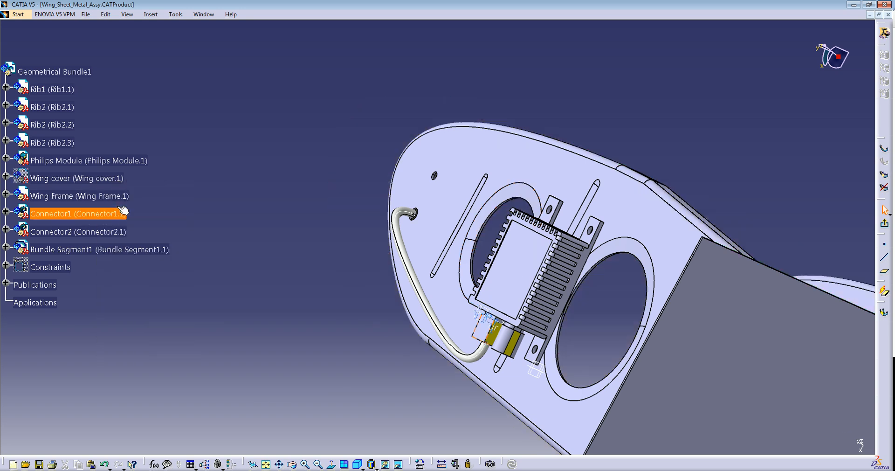
{"action": "middle_click_drag", "start_coordinate": [324, 224], "coordinate": [616, 188]}
{"action": "middle_click_drag", "start_coordinate": [591, 150], "coordinate": [553, 276]}
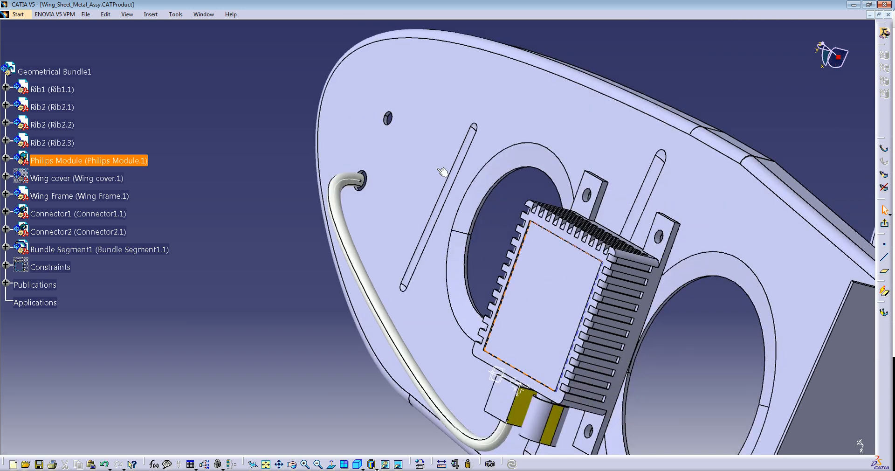
{"action": "middle_click_drag", "start_coordinate": [435, 173], "coordinate": [461, 166]}
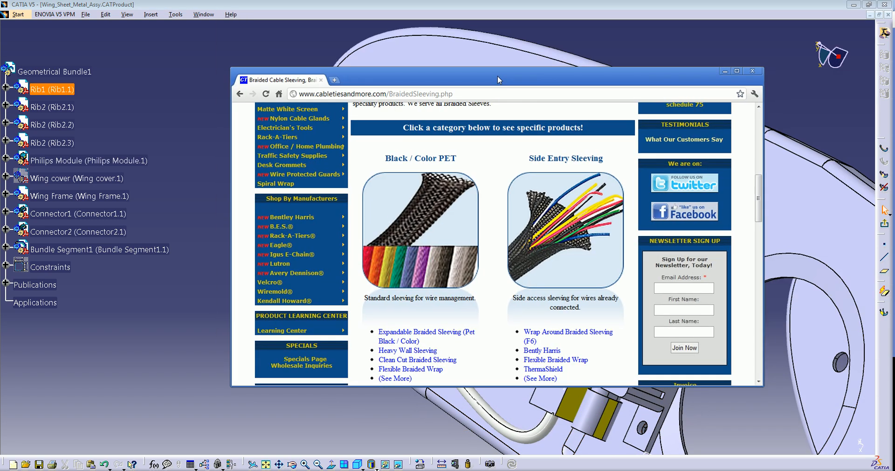
Step: Switch to the web browser, examine the braided sleeving categories on the Cable Ties And More page, and return to CATIA
{"action": "double_click", "coordinate": [497, 79]}
{"action": "scroll", "coordinate": [560, 236], "scroll_direction": "down", "scroll_amount": 1}
{"action": "scroll", "coordinate": [559, 237], "scroll_direction": "down", "scroll_amount": 1}
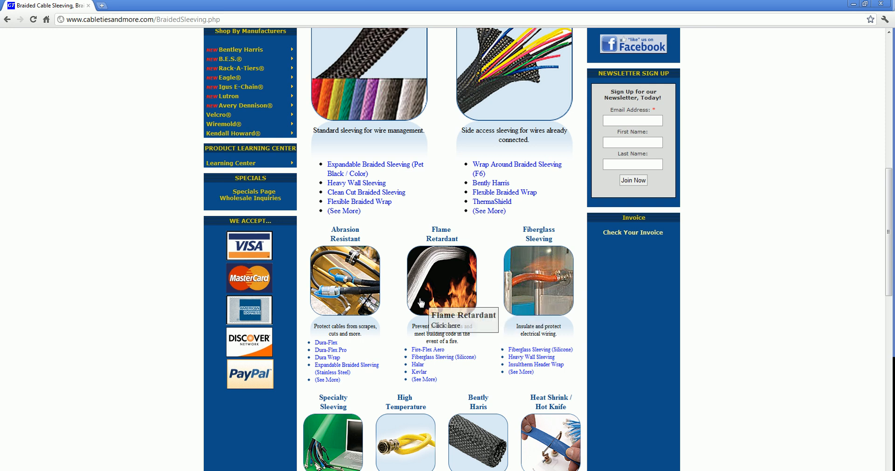
{"action": "scroll", "coordinate": [421, 302], "scroll_direction": "down", "scroll_amount": 1}
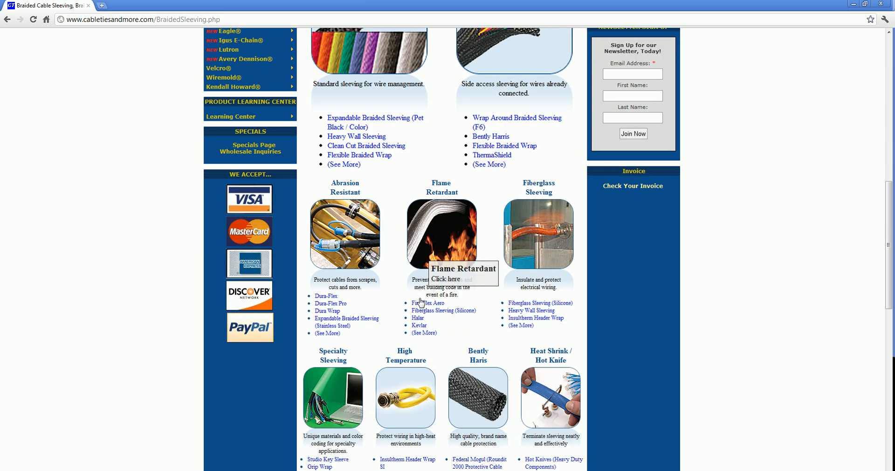
{"action": "scroll", "coordinate": [421, 302], "scroll_direction": "down", "scroll_amount": 2}
{"action": "scroll", "coordinate": [421, 302], "scroll_direction": "up", "scroll_amount": 2}
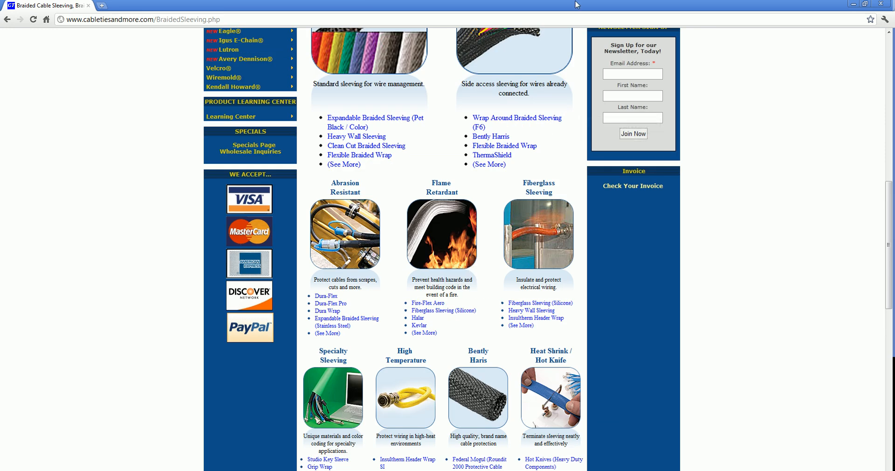
{"action": "left_click", "coordinate": [853, 4]}
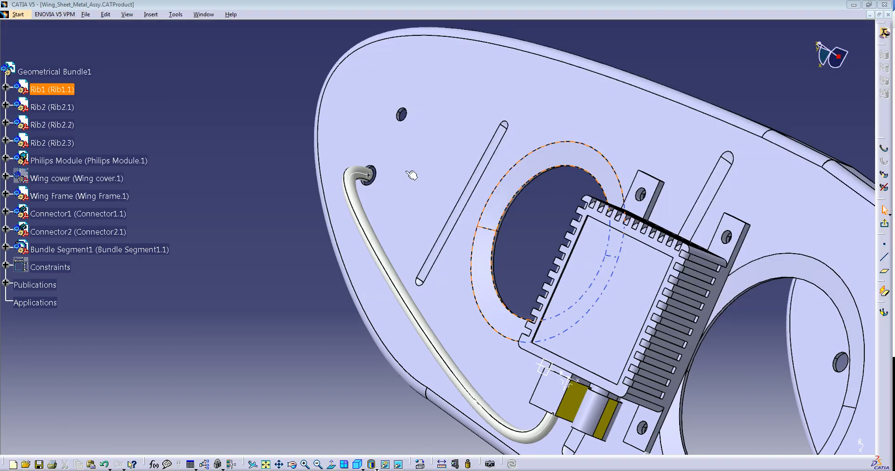
{"action": "middle_click", "coordinate": [368, 177]}
{"action": "middle_click_drag", "start_coordinate": [438, 238], "coordinate": [489, 199]}
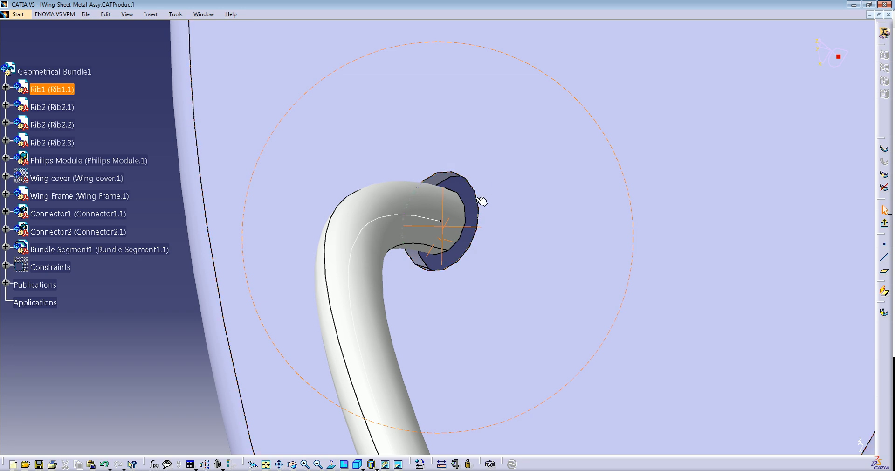
{"action": "middle_click_drag", "start_coordinate": [444, 239], "coordinate": [489, 313]}
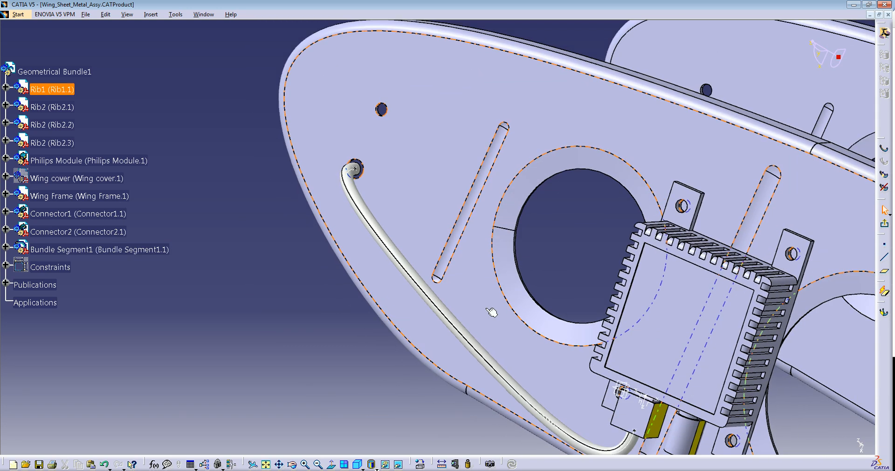
Step: Create a new Part document named sleeve1
{"action": "left_click", "coordinate": [86, 14]}
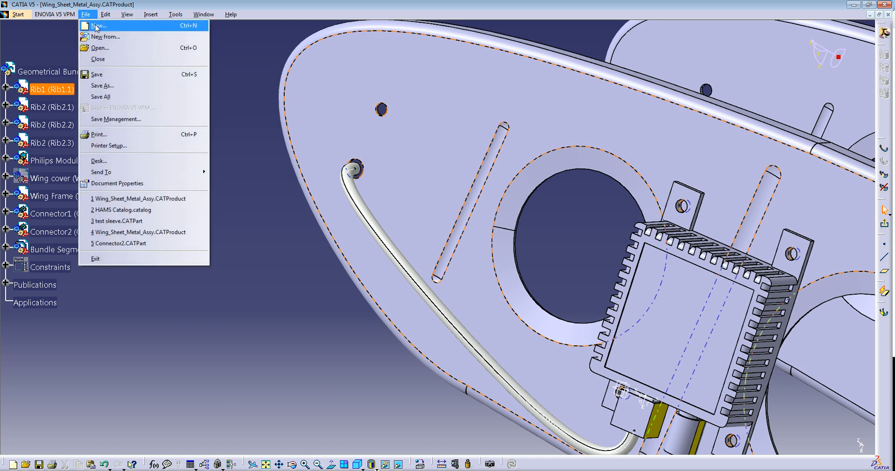
{"action": "left_click", "coordinate": [97, 25]}
{"action": "key", "text": "p"}
{"action": "left_click", "coordinate": [487, 191]}
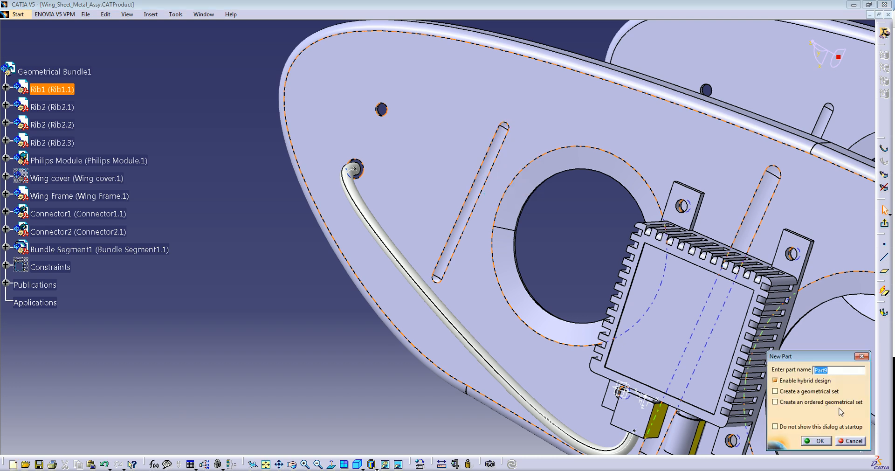
{"action": "type", "text": "sleeve1"}
{"action": "left_click", "coordinate": [815, 441]}
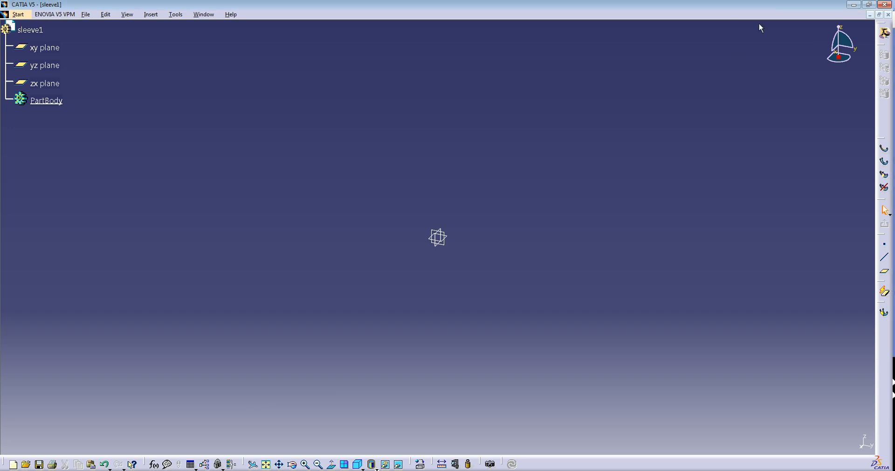
Step: Switch to the Electrical Part Design workbench and define sleeve1 as a Tape protection part with line type 1, accepting the default dimensions
{"action": "left_click", "coordinate": [885, 33]}
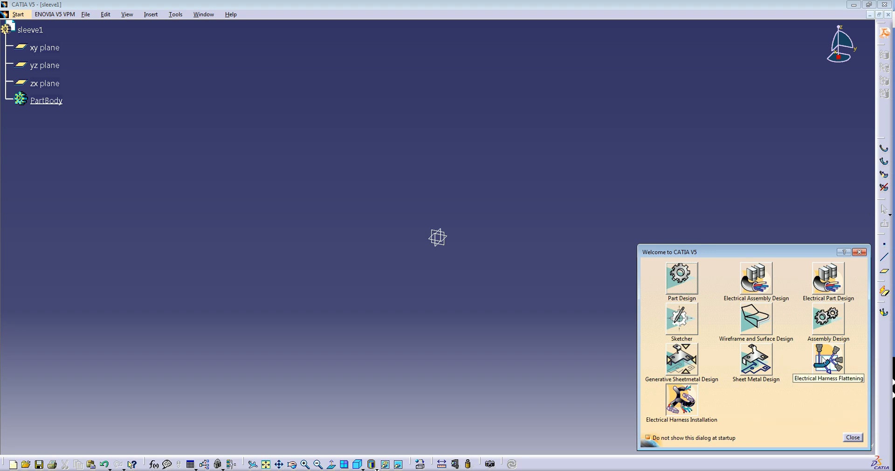
{"action": "left_click", "coordinate": [832, 281]}
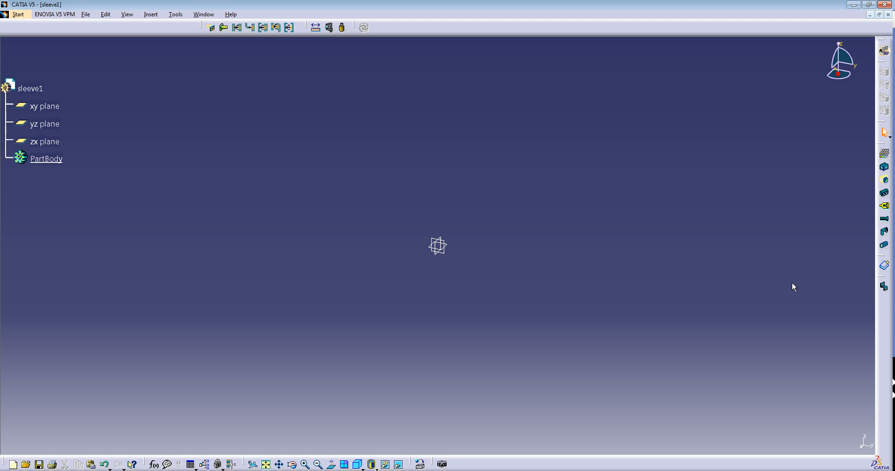
{"action": "left_click", "coordinate": [884, 247]}
{"action": "left_click", "coordinate": [33, 46]}
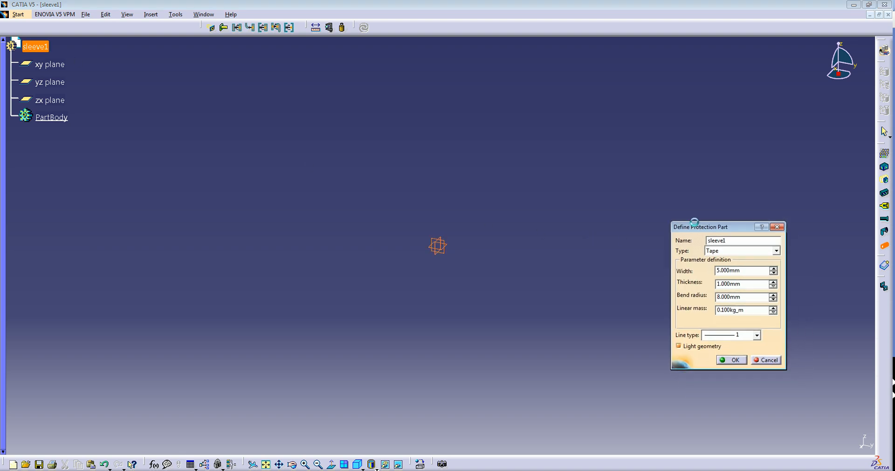
{"action": "left_click", "coordinate": [733, 250]}
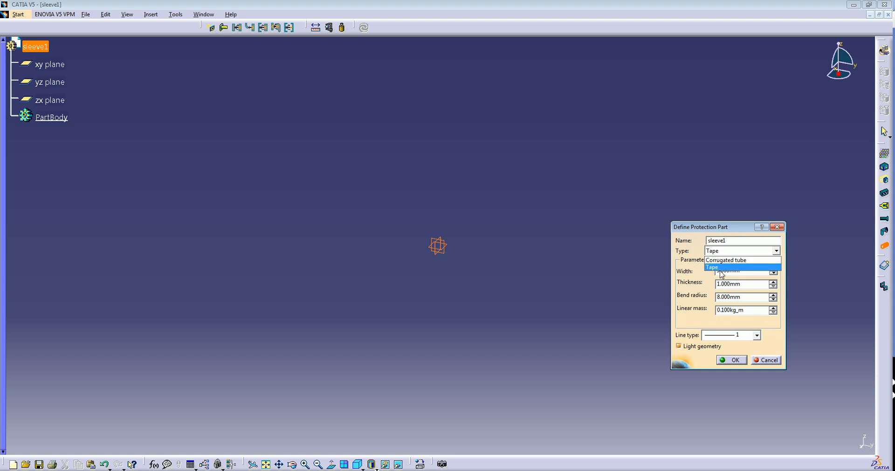
{"action": "left_click", "coordinate": [743, 269]}
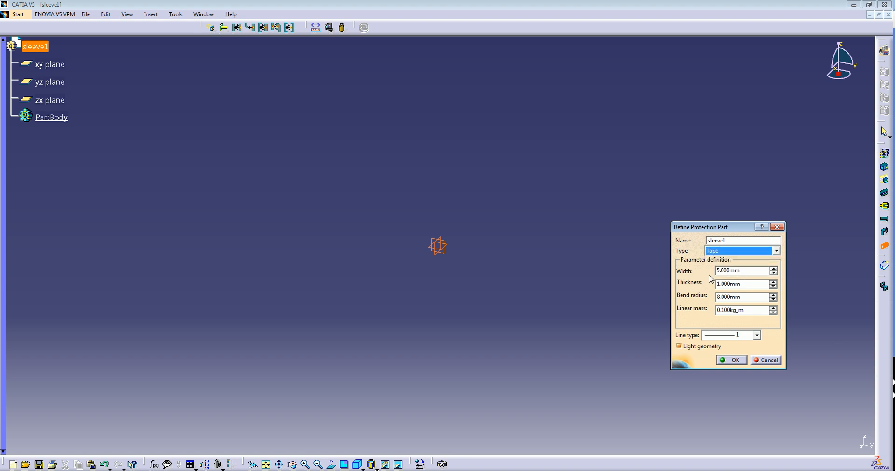
{"action": "left_click", "coordinate": [757, 335]}
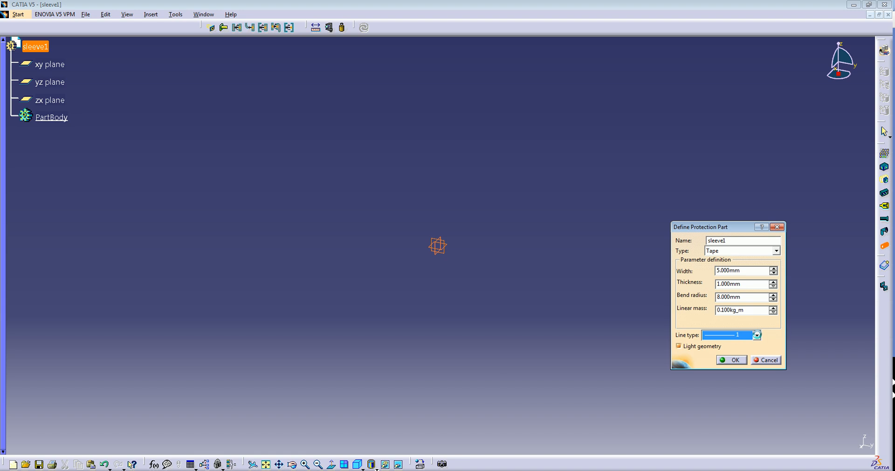
{"action": "left_click", "coordinate": [757, 335]}
{"action": "left_click", "coordinate": [757, 336]}
{"action": "left_click", "coordinate": [730, 360]}
{"action": "middle_click_drag", "start_coordinate": [597, 341], "coordinate": [504, 318]}
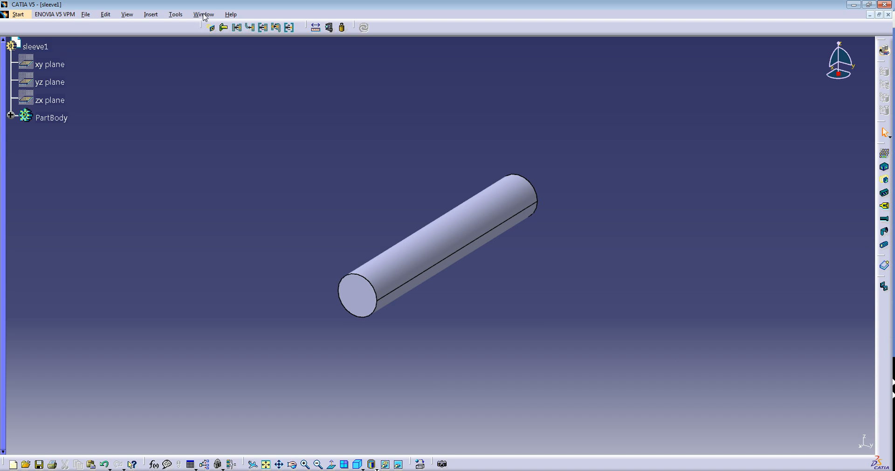
Step: Create a new CatalogDocument and enlarge its tree so the chapter names are readable
{"action": "left_click", "coordinate": [88, 14]}
{"action": "left_click", "coordinate": [96, 26]}
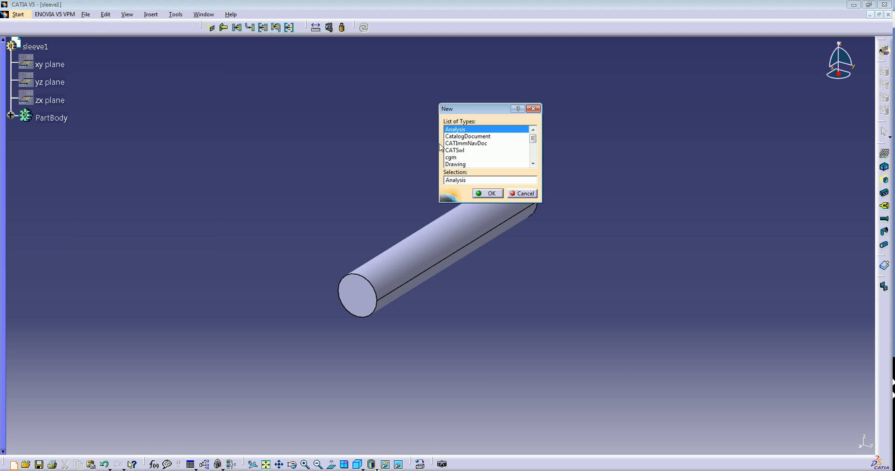
{"action": "left_click", "coordinate": [468, 136]}
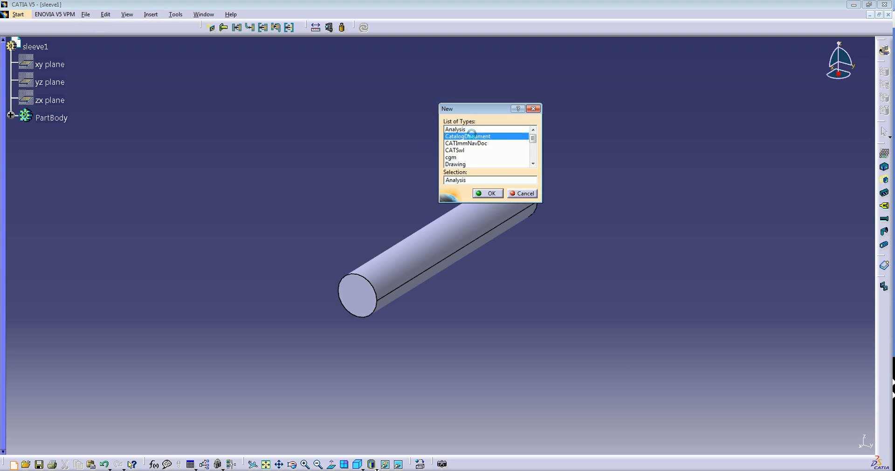
{"action": "left_click", "coordinate": [487, 193]}
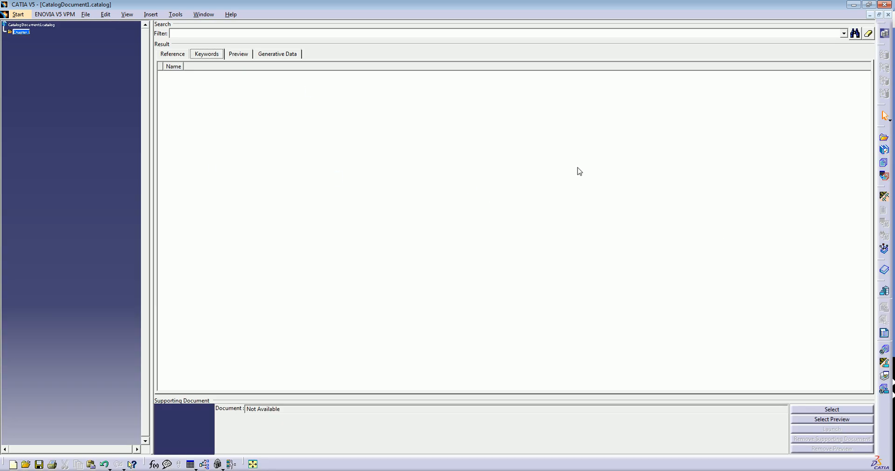
{"action": "middle_click", "coordinate": [105, 119]}
{"action": "scroll", "coordinate": [105, 118], "scroll_direction": "up", "scroll_amount": 3, "text": "ctrl"}
{"action": "scroll", "coordinate": [106, 118], "scroll_direction": "down", "scroll_amount": 3}
{"action": "middle_click_drag", "start_coordinate": [76, 120], "coordinate": [140, 116]}
{"action": "middle_click_drag", "start_coordinate": [65, 141], "coordinate": [47, 133]}
{"action": "scroll", "coordinate": [79, 126], "scroll_direction": "down", "scroll_amount": 3}
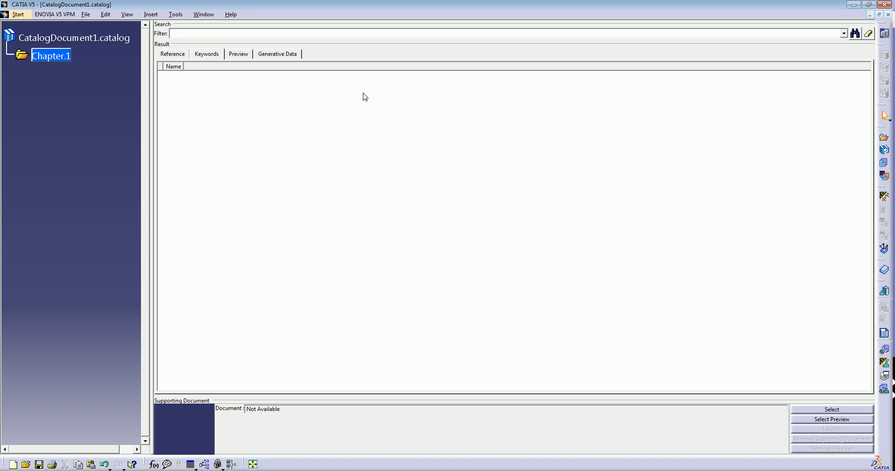
Step: Add an Electrical component family named "sleeve family" under Chapter.1 of the catalog
{"action": "left_click", "coordinate": [884, 163]}
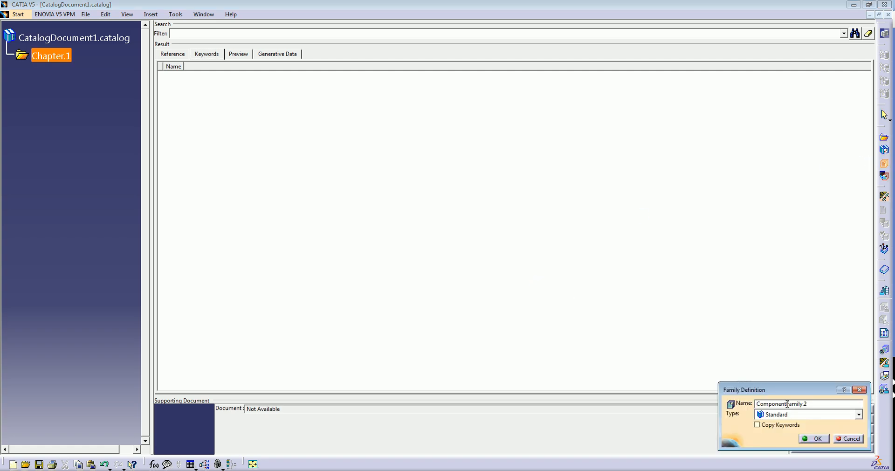
{"action": "left_click_drag", "start_coordinate": [822, 404], "coordinate": [760, 404]}
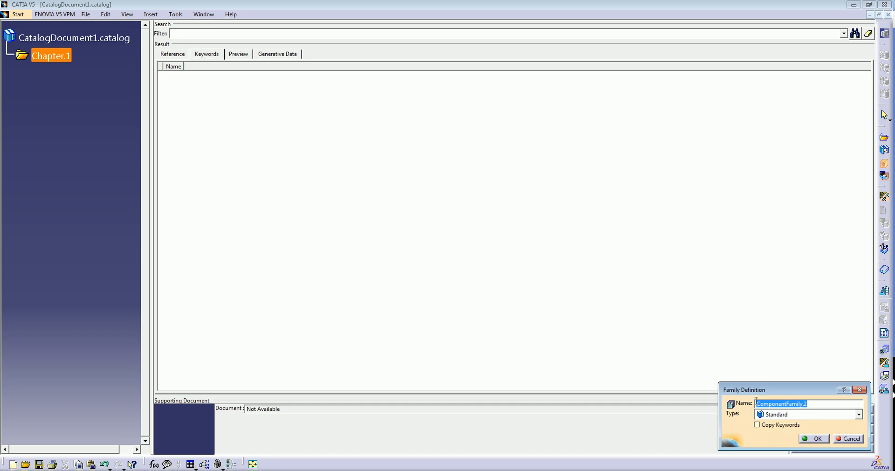
{"action": "type", "text": "sleeve family"}
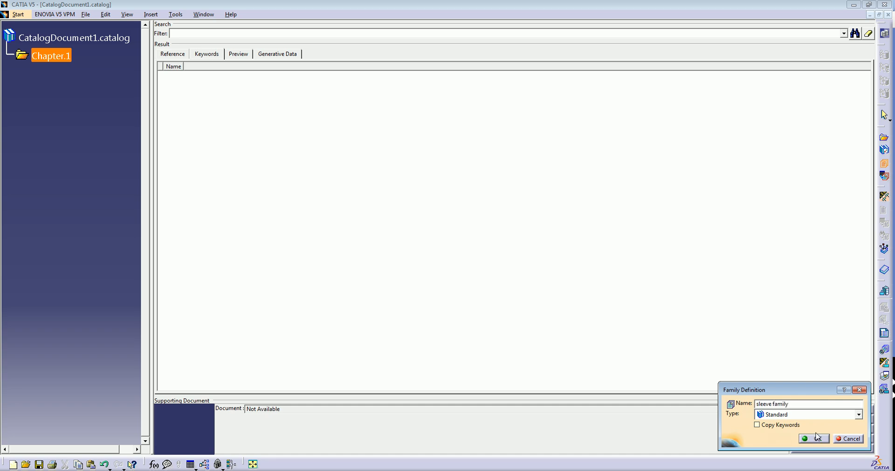
{"action": "left_click", "coordinate": [818, 414]}
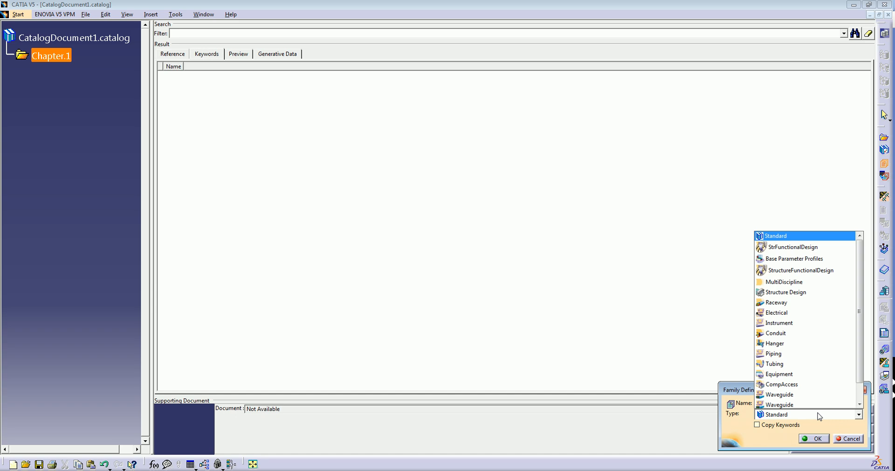
{"action": "scroll", "coordinate": [830, 350], "scroll_direction": "down", "scroll_amount": 1}
{"action": "scroll", "coordinate": [860, 289], "scroll_direction": "down", "scroll_amount": 1}
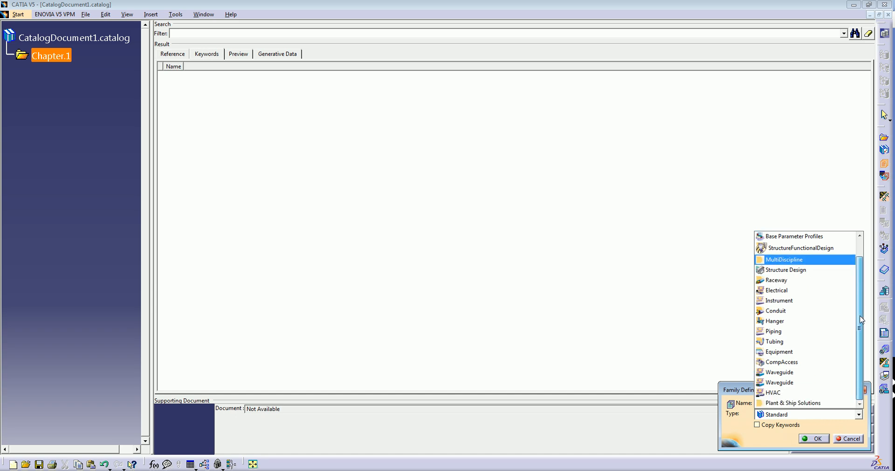
{"action": "scroll", "coordinate": [793, 368], "scroll_direction": "up", "scroll_amount": 2}
{"action": "left_click", "coordinate": [775, 313]}
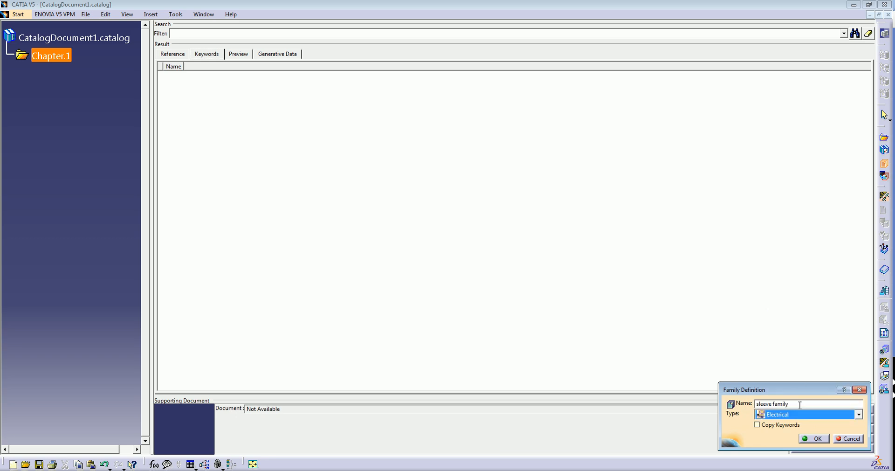
{"action": "left_click", "coordinate": [814, 438]}
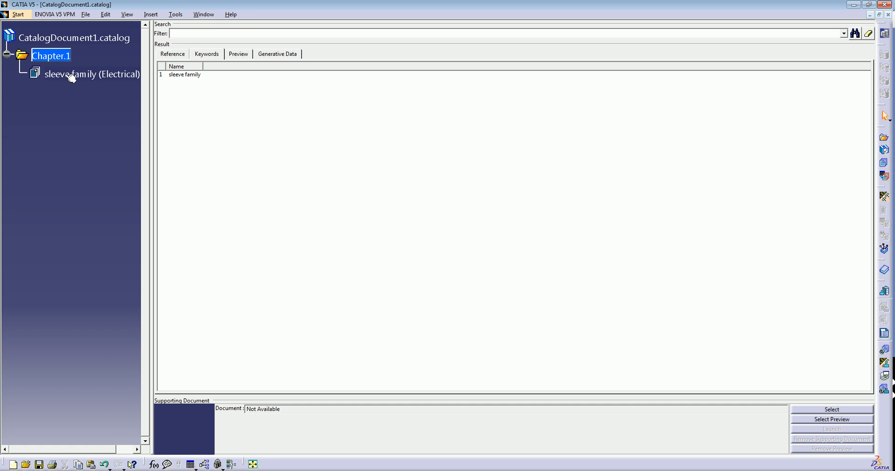
Step: Return to the sleeve1 part and save it as sleeve1 in the sheet metal folder
{"action": "left_click", "coordinate": [202, 15]}
{"action": "left_click", "coordinate": [215, 86]}
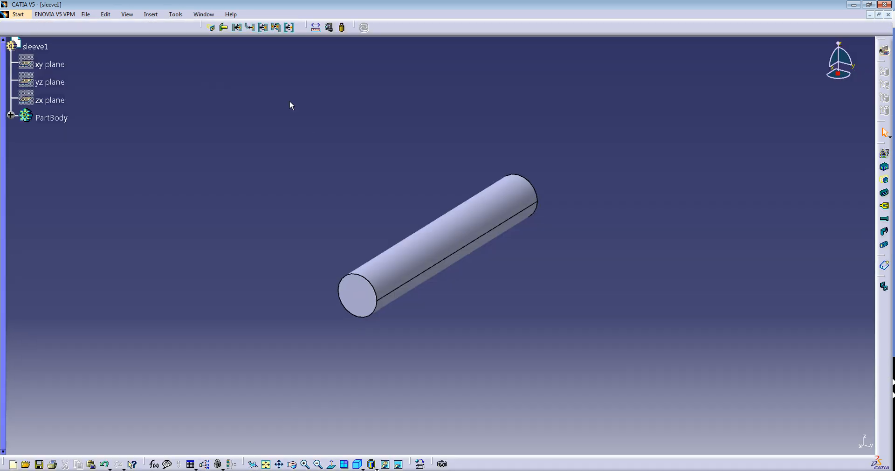
{"action": "left_click", "coordinate": [84, 15]}
{"action": "left_click", "coordinate": [104, 86]}
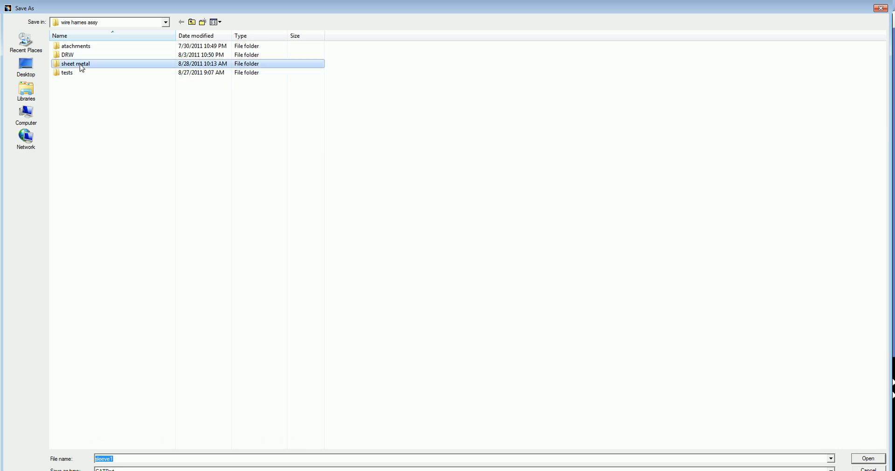
{"action": "double_click", "coordinate": [81, 68]}
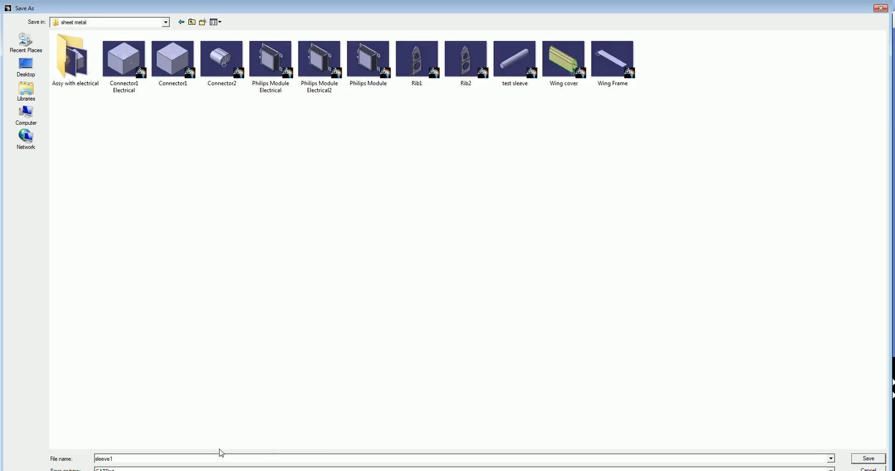
{"action": "left_click", "coordinate": [265, 459]}
{"action": "left_click", "coordinate": [868, 458]}
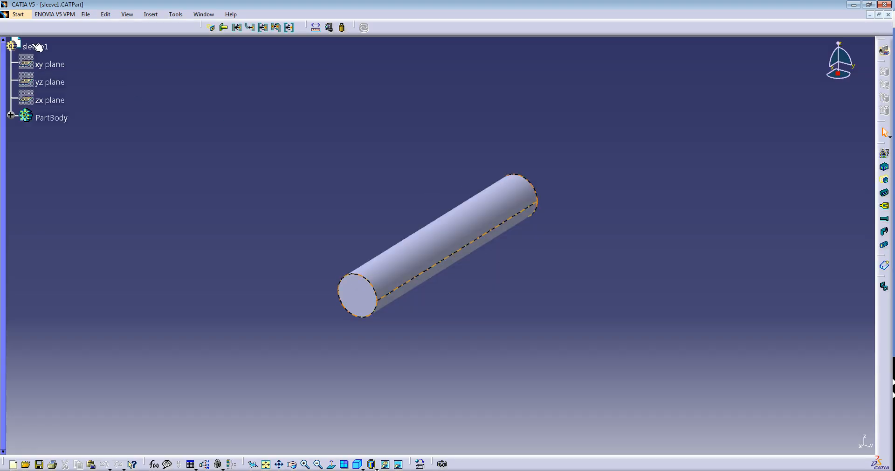
Step: Examine the graphic, mass and mechanical properties of the whole sleeve1 part without changing them
{"action": "right_click", "coordinate": [33, 45]}
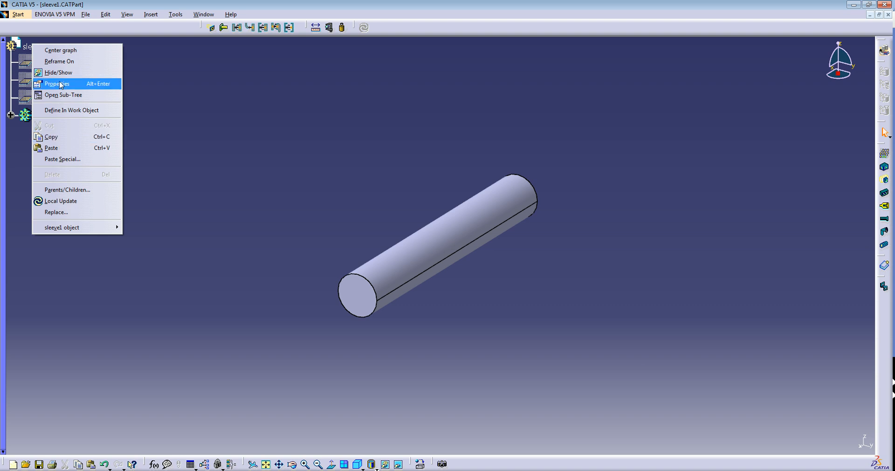
{"action": "left_click", "coordinate": [56, 85]}
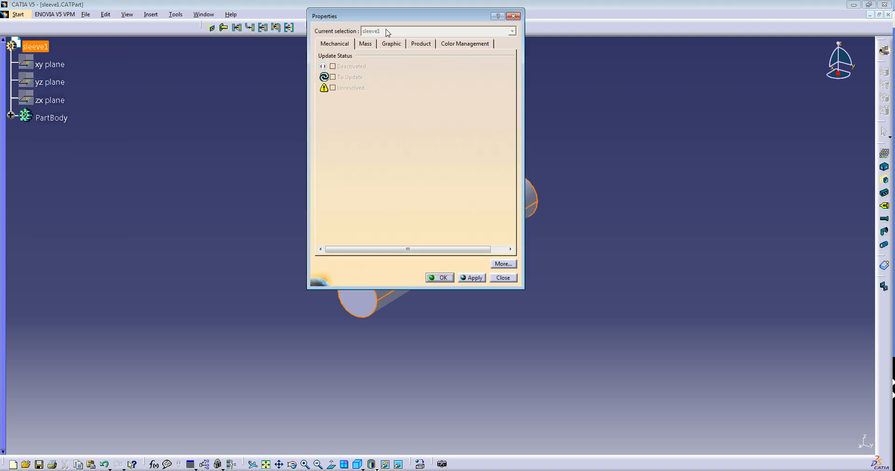
{"action": "left_click", "coordinate": [394, 44]}
{"action": "left_click_drag", "start_coordinate": [378, 16], "coordinate": [596, 164]}
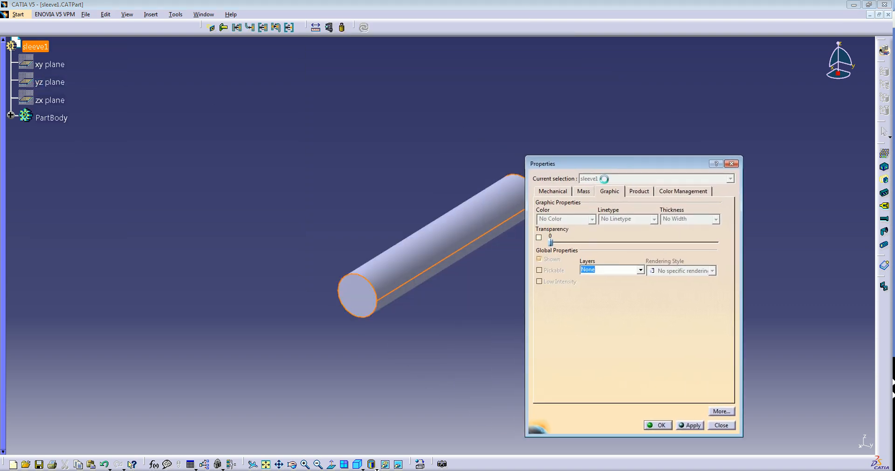
{"action": "left_click", "coordinate": [584, 193]}
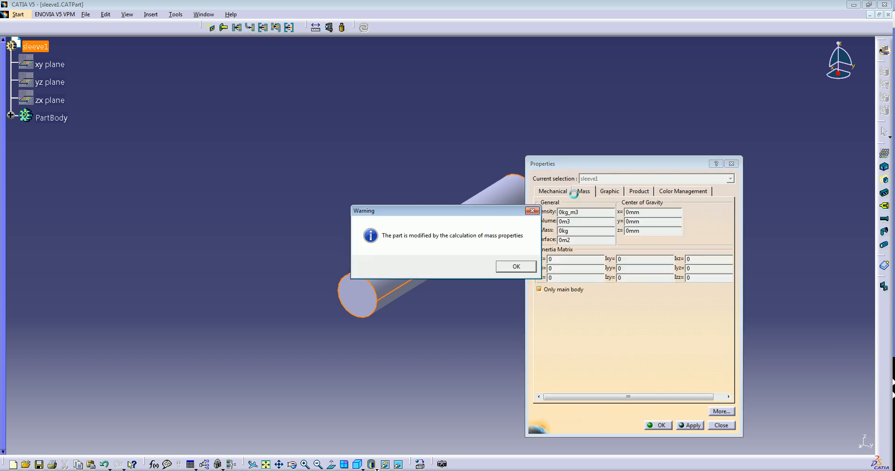
{"action": "left_click", "coordinate": [515, 266]}
{"action": "left_click", "coordinate": [609, 191]}
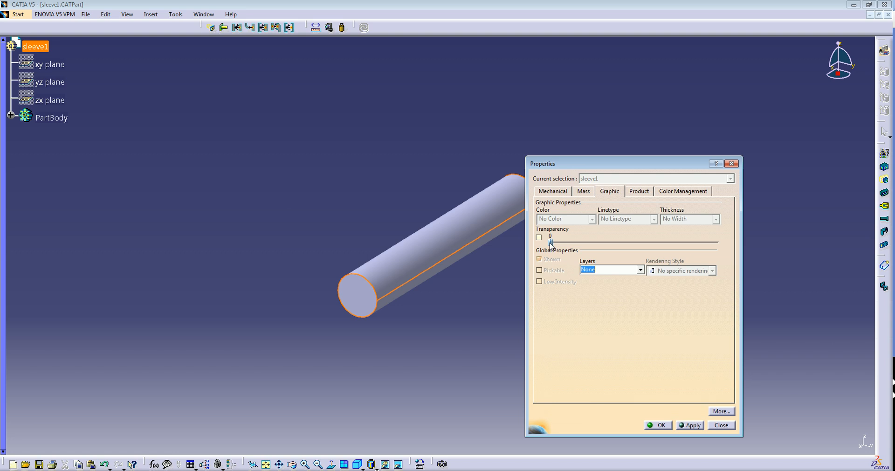
{"action": "left_click", "coordinate": [549, 193]}
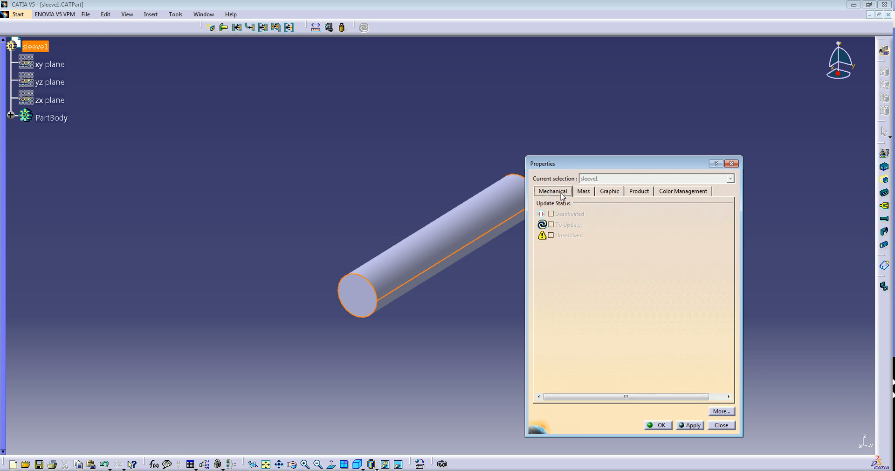
{"action": "left_click", "coordinate": [585, 193]}
{"action": "left_click", "coordinate": [728, 427]}
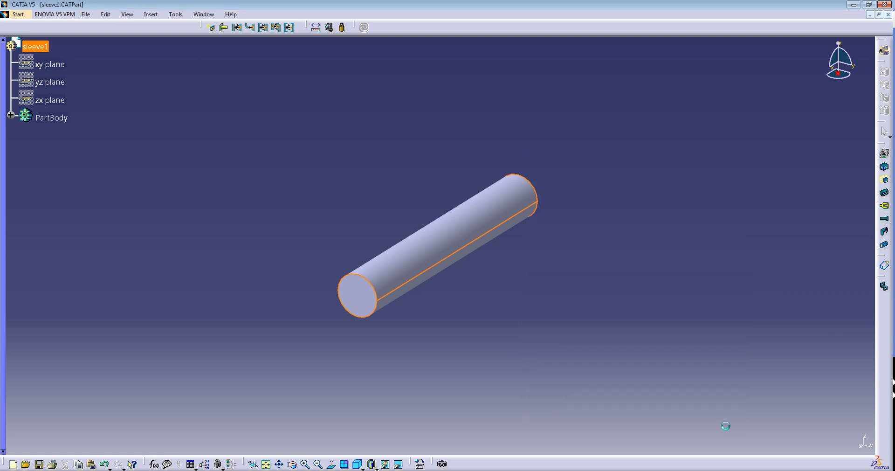
Step: Set the fill color of the sleeve's cylindrical face to red and save the part
{"action": "right_click", "coordinate": [416, 256]}
{"action": "left_click", "coordinate": [448, 296]}
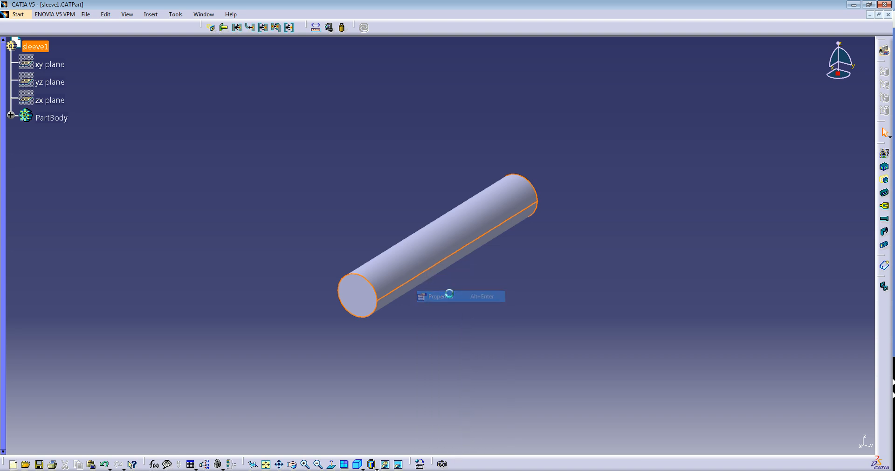
{"action": "left_click", "coordinate": [592, 220]}
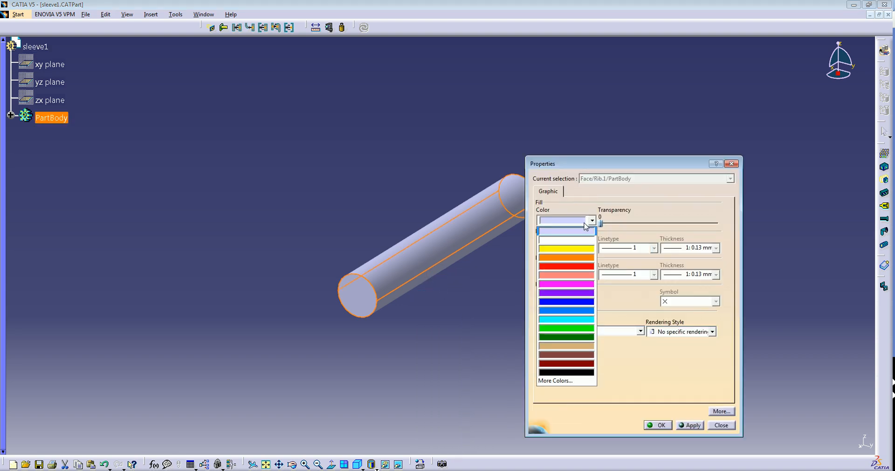
{"action": "left_click", "coordinate": [589, 267]}
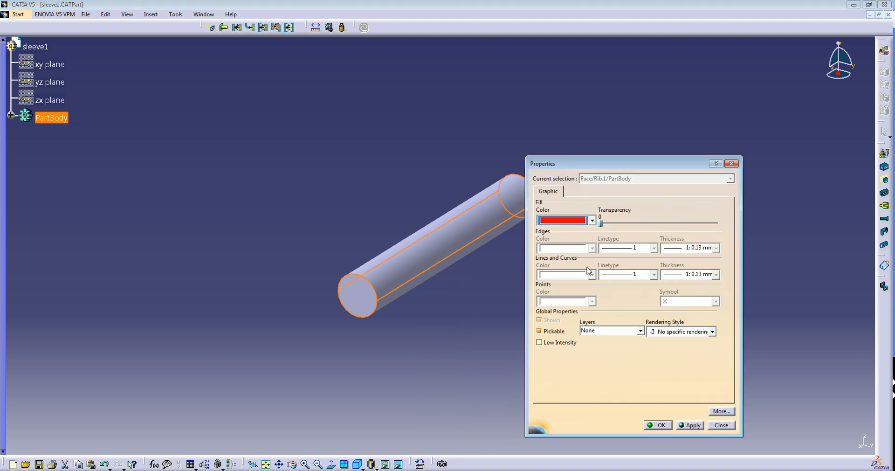
{"action": "left_click", "coordinate": [691, 426]}
{"action": "left_click", "coordinate": [662, 426]}
{"action": "middle_click_drag", "start_coordinate": [524, 309], "coordinate": [490, 269]}
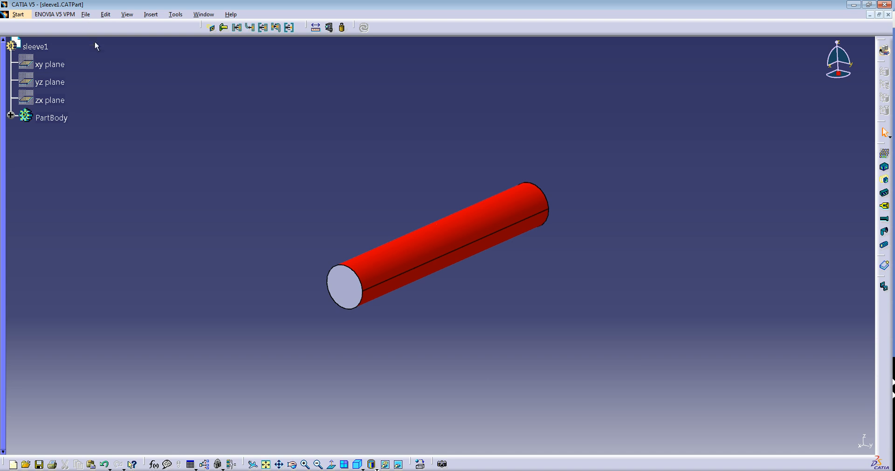
{"action": "left_click", "coordinate": [86, 14]}
{"action": "left_click", "coordinate": [110, 77]}
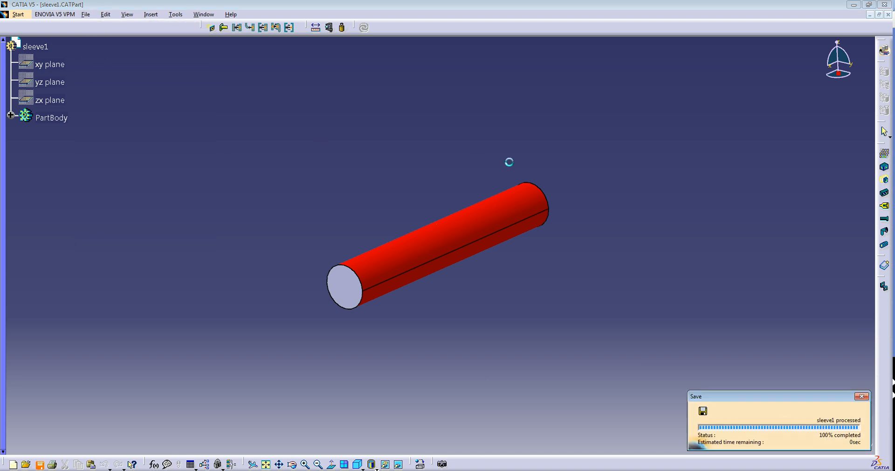
Step: Return to the CatalogDocument1 catalog and select the sleeve family under Chapter.1
{"action": "left_click", "coordinate": [204, 14]}
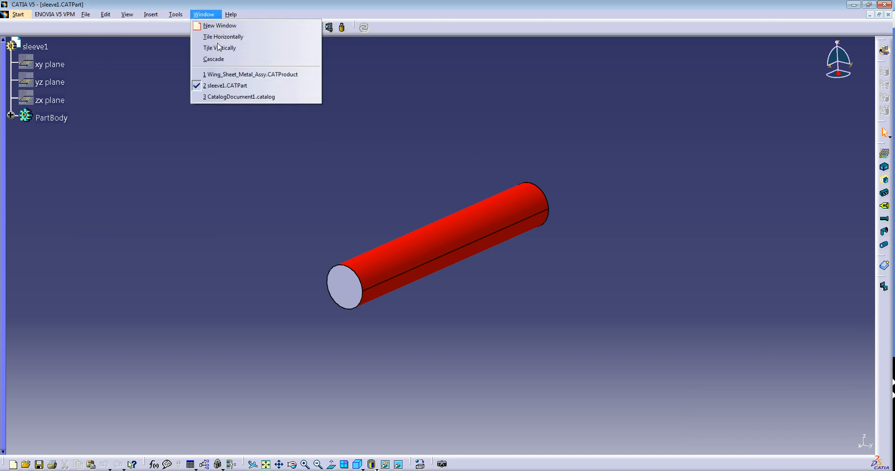
{"action": "left_click", "coordinate": [222, 97]}
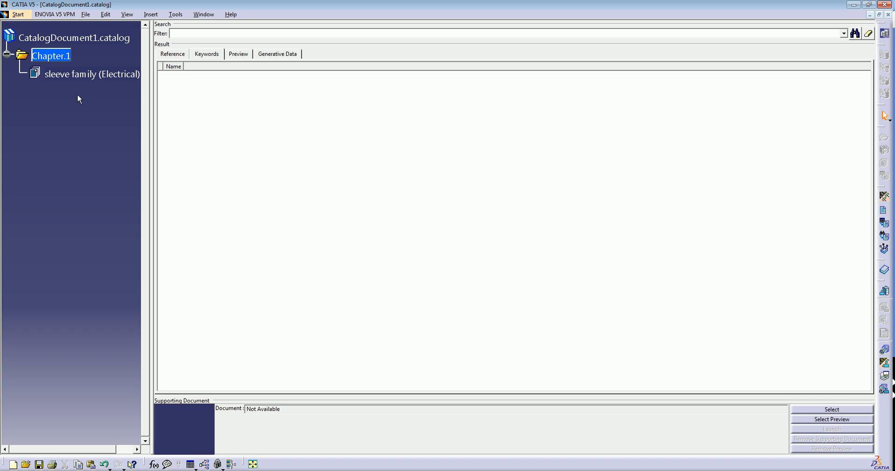
{"action": "key", "text": "Down"}
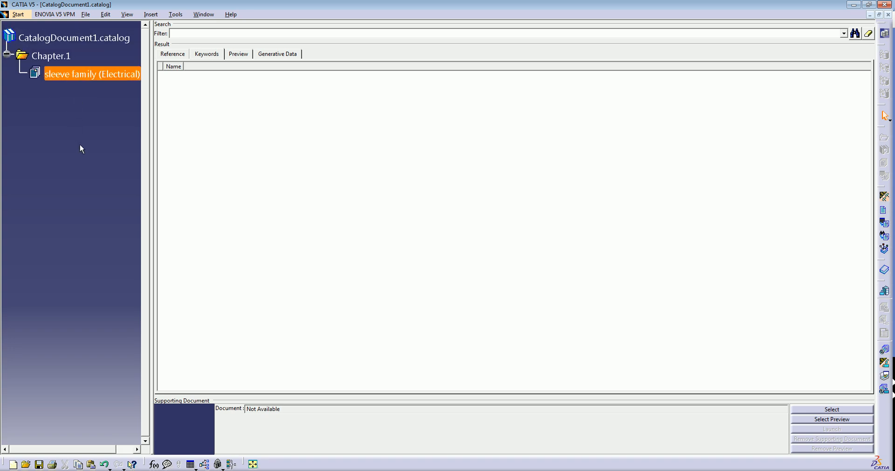
{"action": "left_click", "coordinate": [885, 238]}
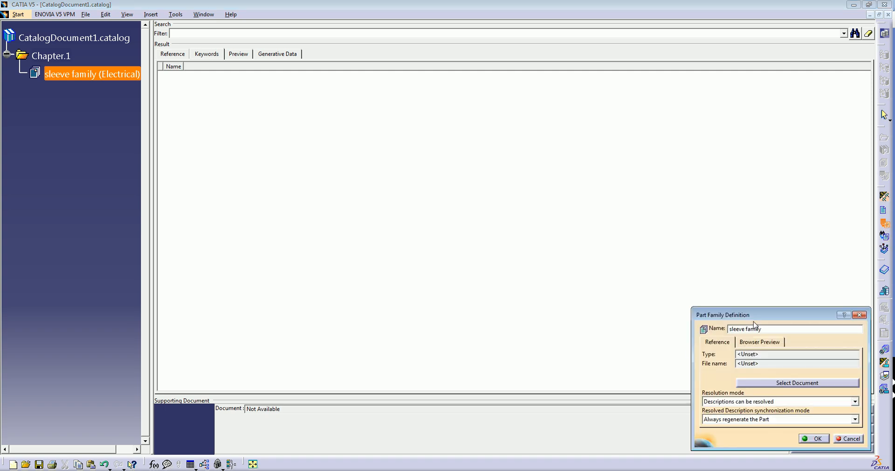
{"action": "left_click_drag", "start_coordinate": [757, 317], "coordinate": [673, 310]}
{"action": "left_click", "coordinate": [701, 379]}
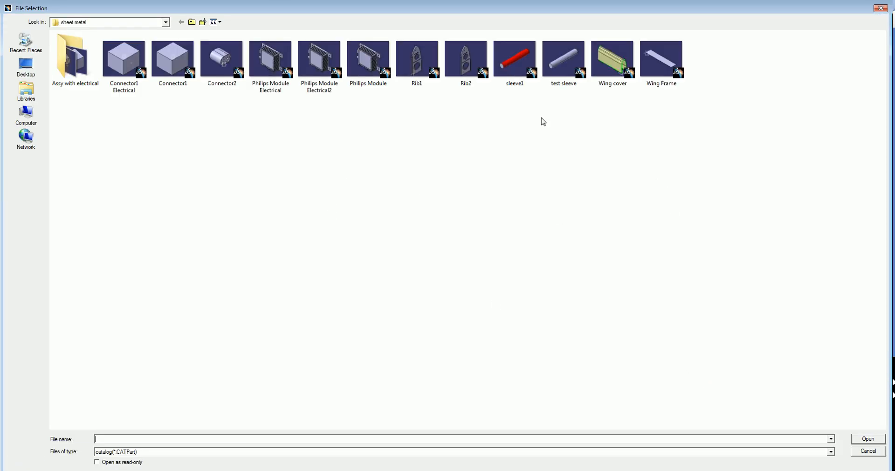
{"action": "left_click", "coordinate": [514, 60]}
{"action": "left_click", "coordinate": [868, 439]}
{"action": "left_click", "coordinate": [733, 431]}
{"action": "left_click", "coordinate": [470, 267]}
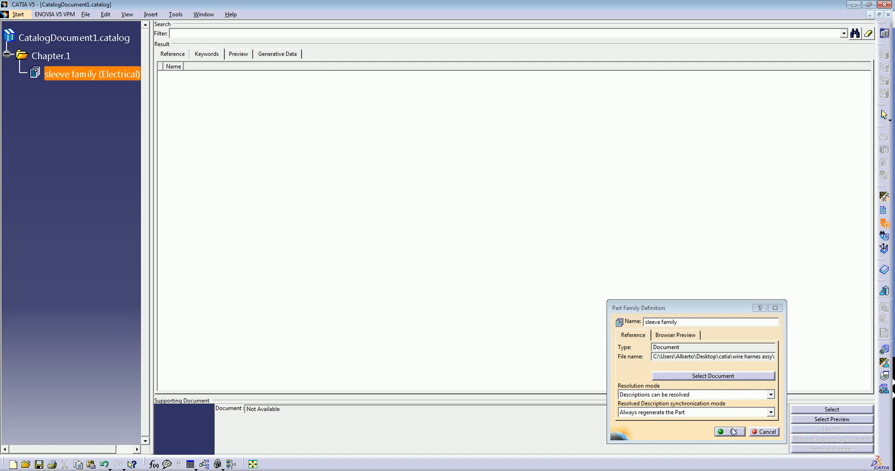
{"action": "left_click", "coordinate": [759, 431]}
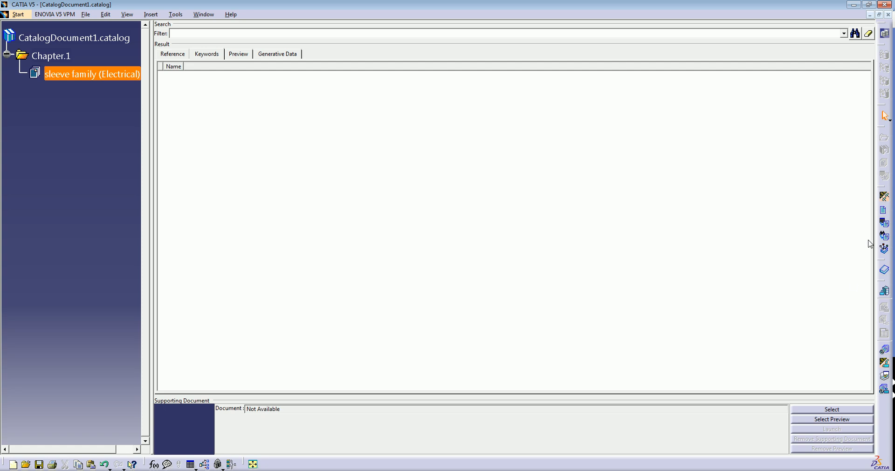
Step: Add the sleeve1 document from the sheet metal folder as a component of the sleeve family and show its preview
{"action": "left_click", "coordinate": [884, 212]}
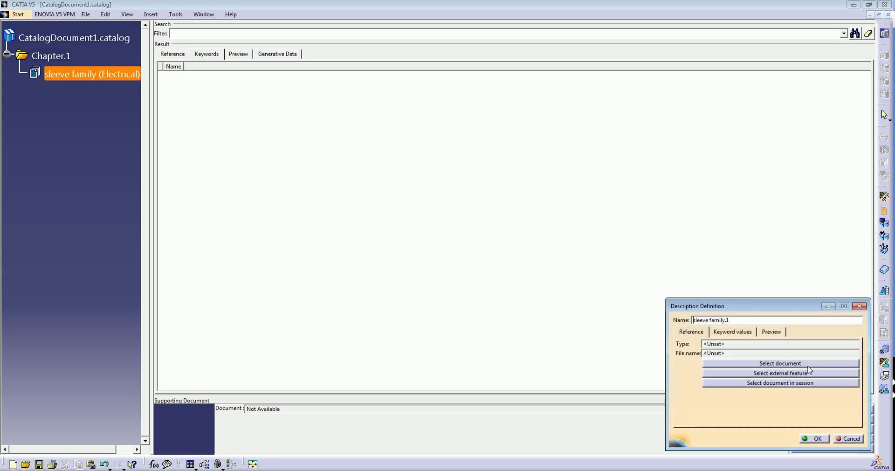
{"action": "left_click", "coordinate": [797, 363]}
{"action": "left_click", "coordinate": [516, 56]}
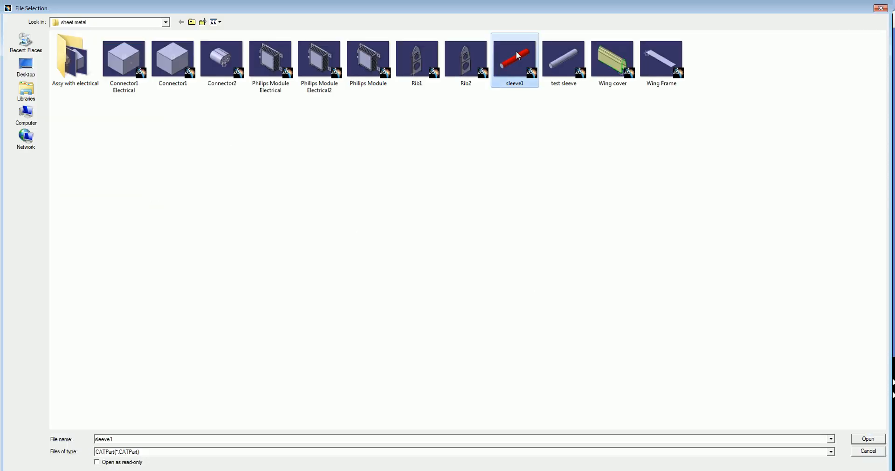
{"action": "left_click", "coordinate": [869, 438]}
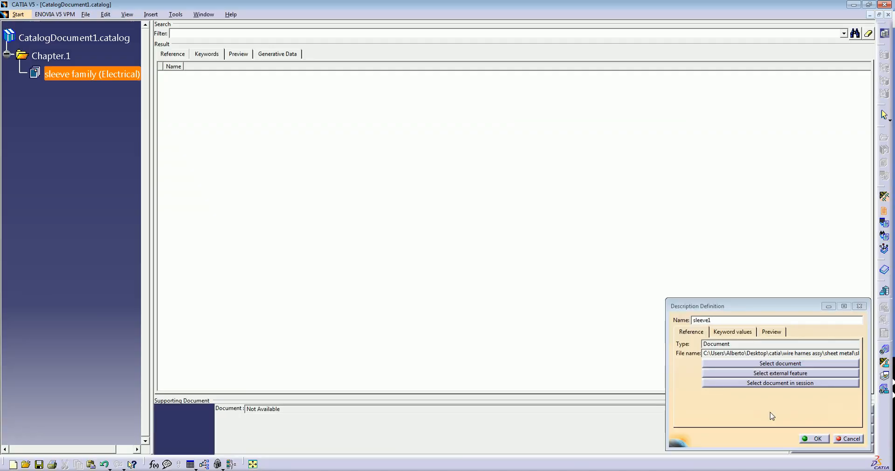
{"action": "left_click", "coordinate": [817, 438]}
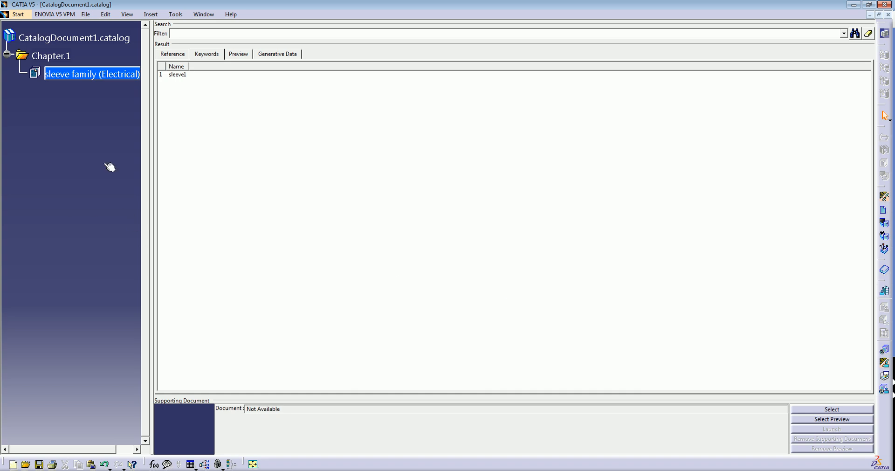
{"action": "left_click", "coordinate": [237, 53]}
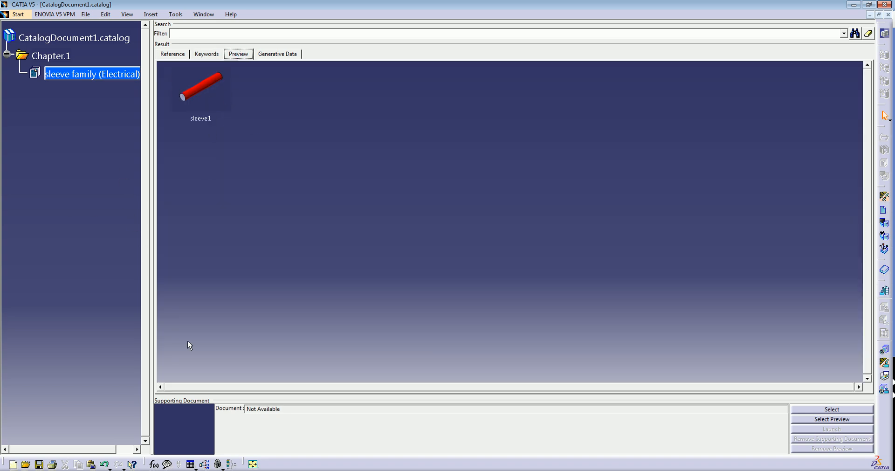
Step: Create a new part named sleeve2
{"action": "left_click", "coordinate": [93, 16]}
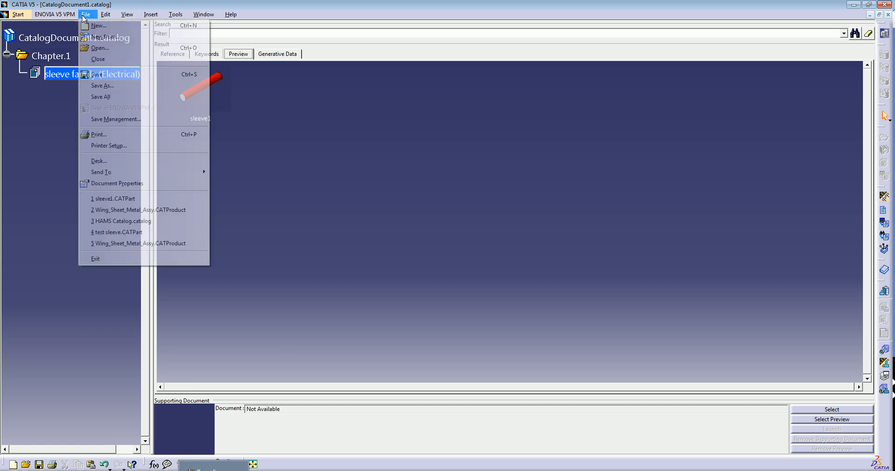
{"action": "left_click", "coordinate": [92, 27]}
{"action": "type", "text": "Part"}
{"action": "left_click", "coordinate": [485, 192]}
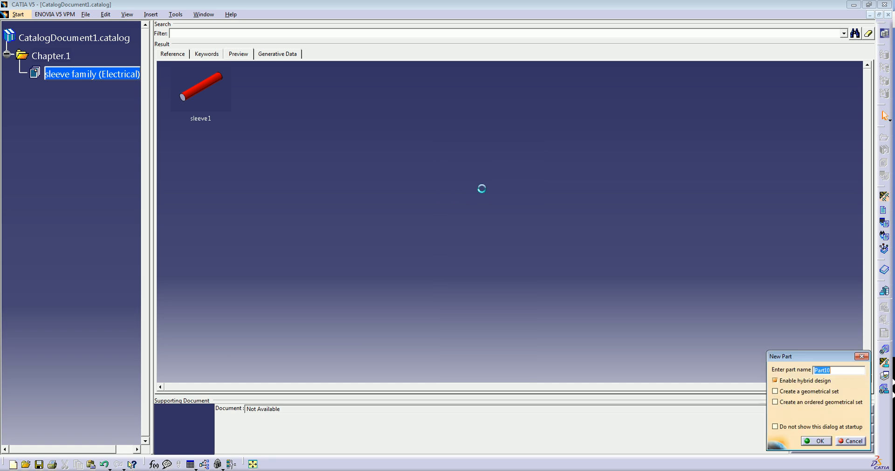
{"action": "type", "text": "sleeve2"}
{"action": "left_click", "coordinate": [817, 441]}
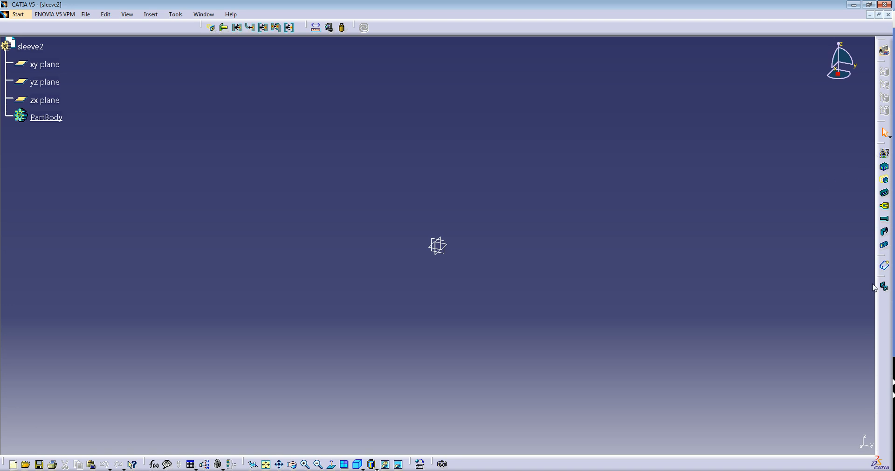
Step: Define the sleeve2 part as an electrical protective covering with the default settings
{"action": "left_click", "coordinate": [885, 247]}
{"action": "left_click", "coordinate": [35, 46]}
{"action": "left_click", "coordinate": [732, 361]}
Step: Set the cylindrical face of sleeve2 to a yellow fill with a transparency of 136
{"action": "right_click", "coordinate": [461, 250]}
{"action": "left_click", "coordinate": [480, 280]}
{"action": "left_click", "coordinate": [592, 220]}
{"action": "left_click", "coordinate": [577, 250]}
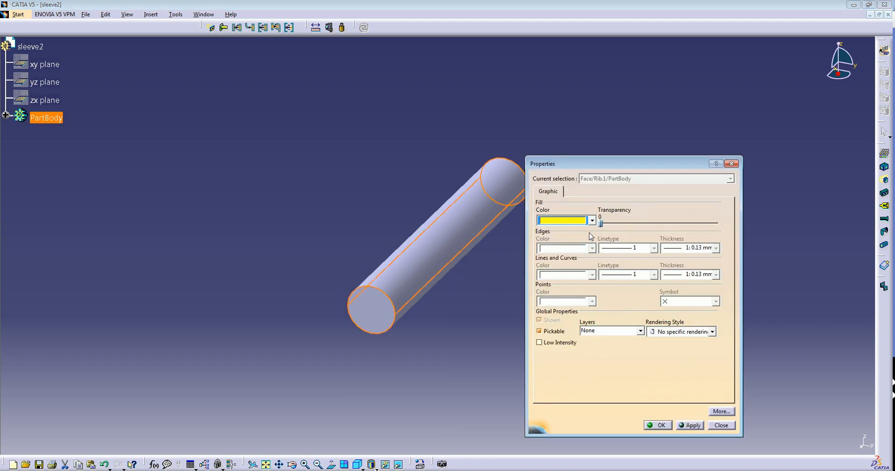
{"action": "left_click_drag", "start_coordinate": [601, 223], "coordinate": [664, 223]}
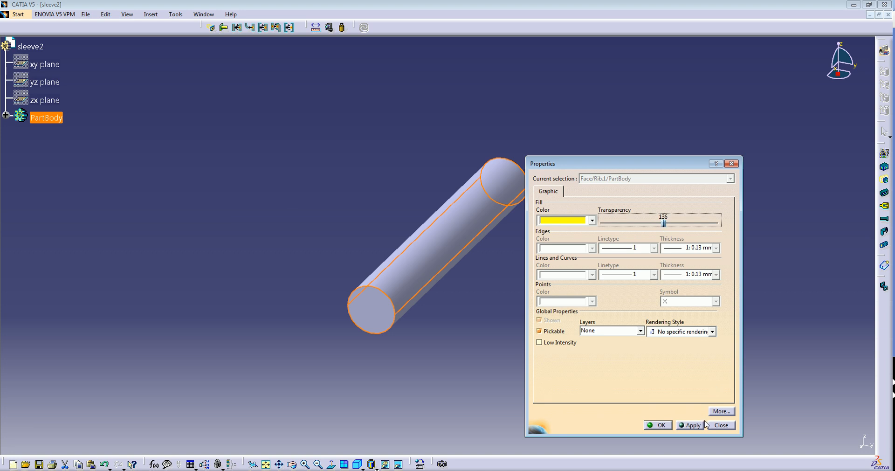
{"action": "left_click", "coordinate": [689, 426]}
{"action": "left_click", "coordinate": [657, 425]}
{"action": "left_click", "coordinate": [586, 354]}
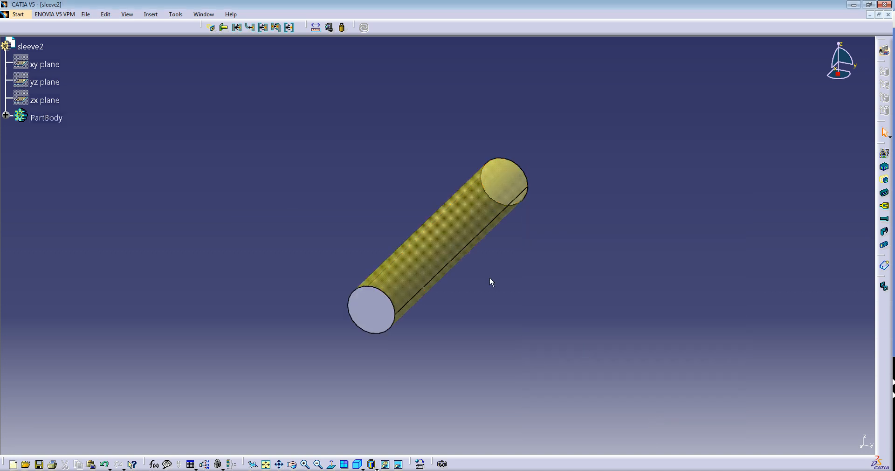
Step: Save the new part as sleeve2 in the sheet metal folder
{"action": "left_click", "coordinate": [204, 14]}
{"action": "left_click", "coordinate": [268, 173]}
{"action": "left_click", "coordinate": [87, 17]}
{"action": "left_click", "coordinate": [110, 86]}
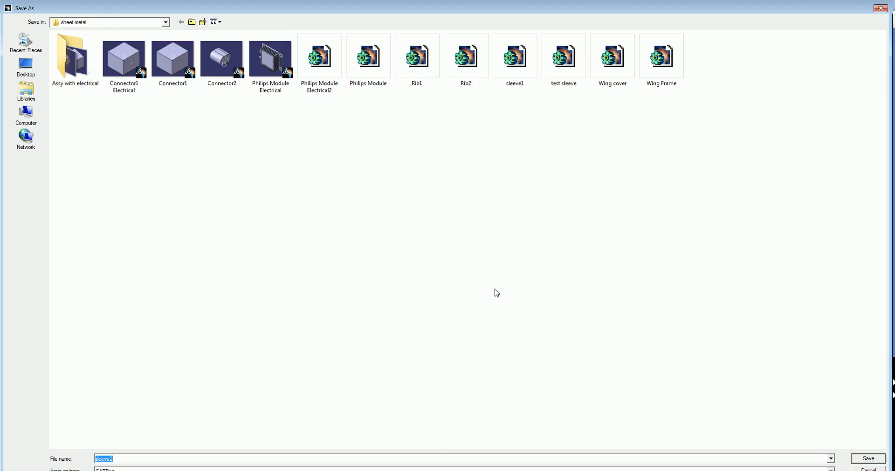
{"action": "left_click", "coordinate": [787, 457]}
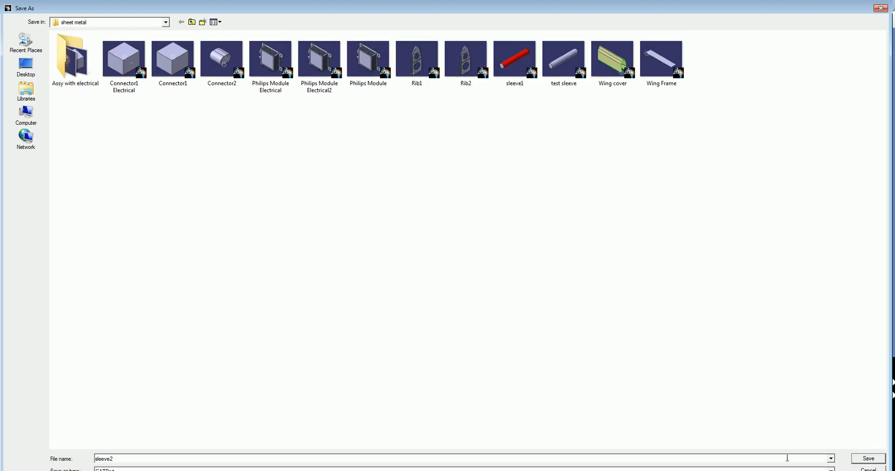
{"action": "left_click", "coordinate": [877, 459]}
Step: Return to the catalog and add the sleeve2 document as a second component of the sleeve family
{"action": "left_click", "coordinate": [204, 14]}
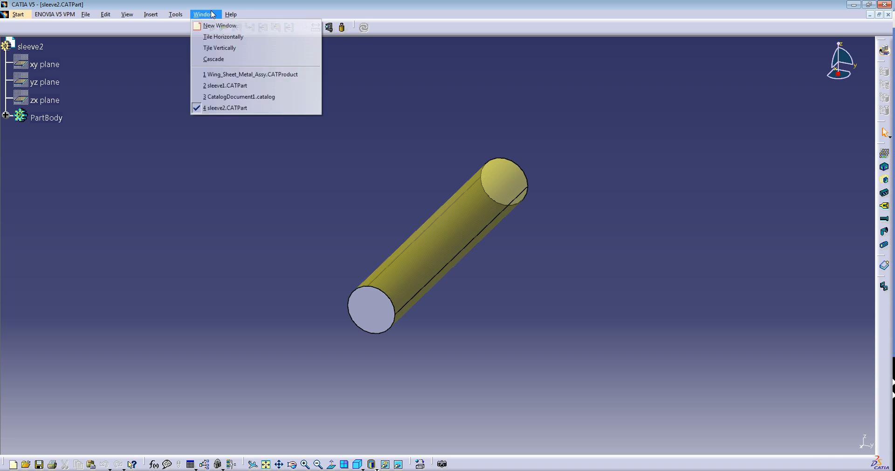
{"action": "left_click", "coordinate": [226, 94]}
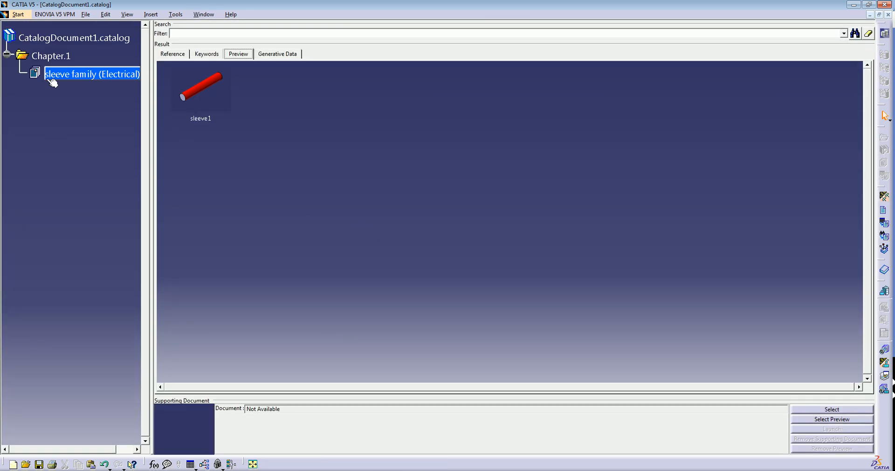
{"action": "left_click", "coordinate": [884, 212]}
{"action": "left_click", "coordinate": [770, 366]}
{"action": "left_click", "coordinate": [559, 62]}
{"action": "left_click", "coordinate": [868, 439]}
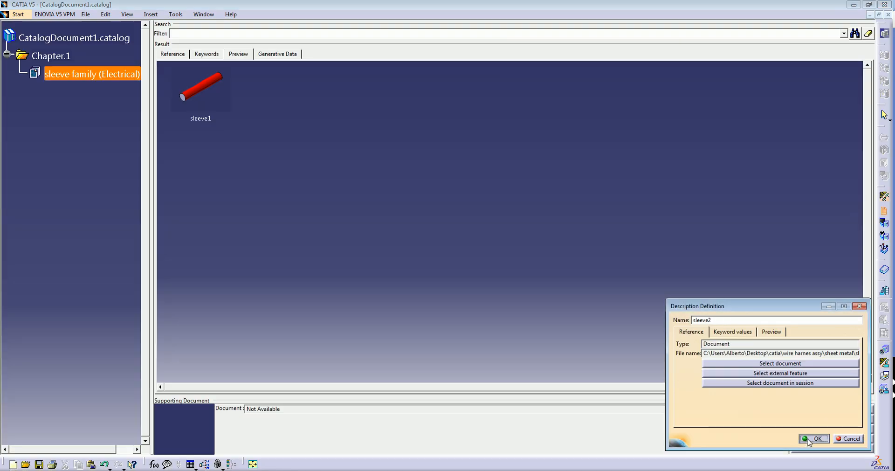
{"action": "left_click", "coordinate": [812, 439]}
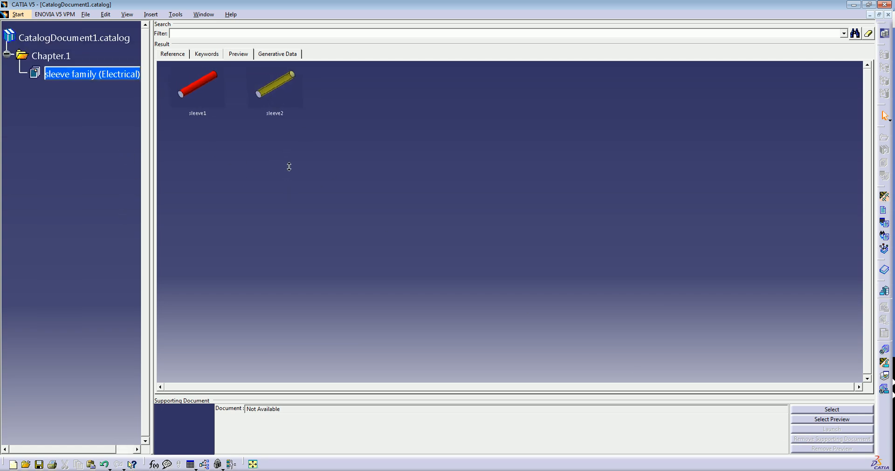
Step: Save the catalog as "sleeve catalog" in the sheet metal folder
{"action": "left_click", "coordinate": [87, 15]}
{"action": "left_click", "coordinate": [105, 88]}
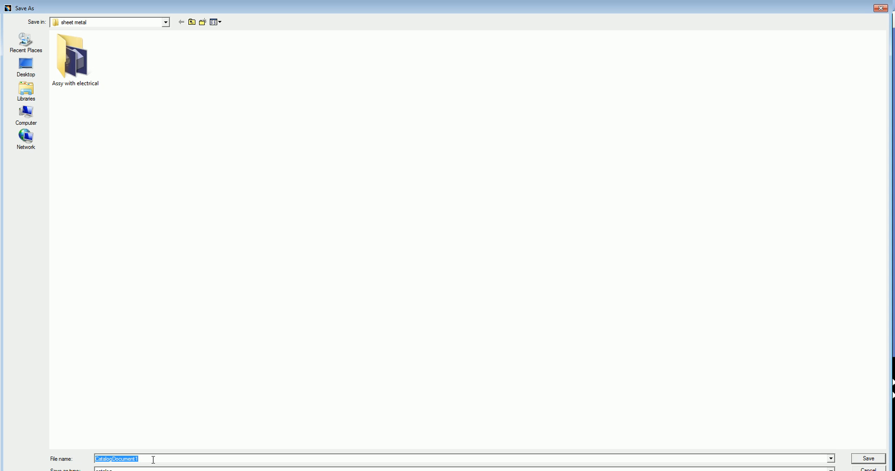
{"action": "type", "text": "H"}
{"action": "type", "text": "sleeve catalog"}
{"action": "left_click", "coordinate": [870, 458]}
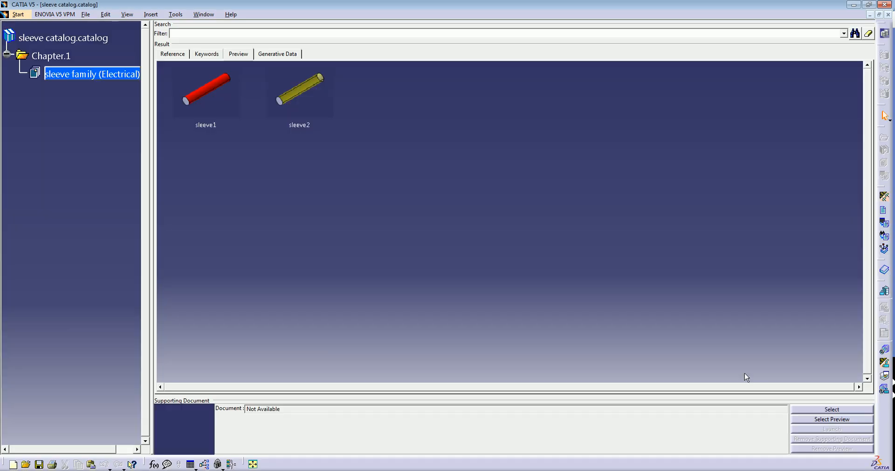
Step: Close the catalog and both sleeve parts to return to the Wing_Sheet_Metal_Assy product, with the routed bundle segment in view
{"action": "left_click", "coordinate": [888, 16]}
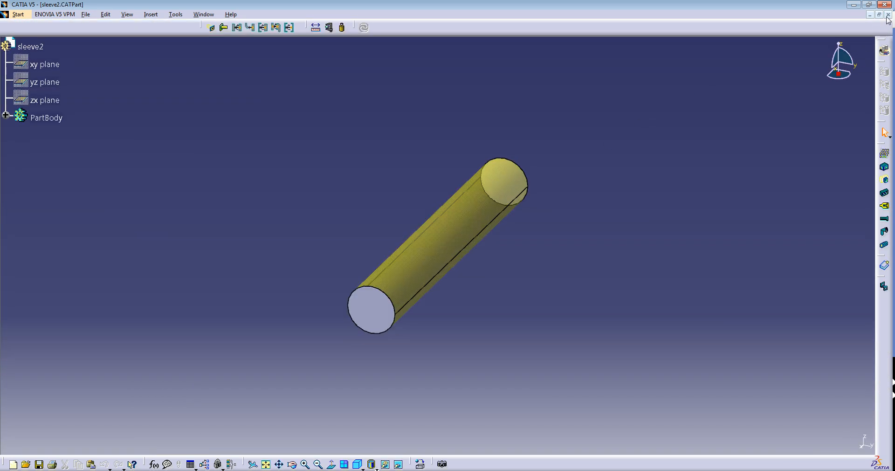
{"action": "left_click", "coordinate": [888, 14]}
{"action": "left_click", "coordinate": [888, 14]}
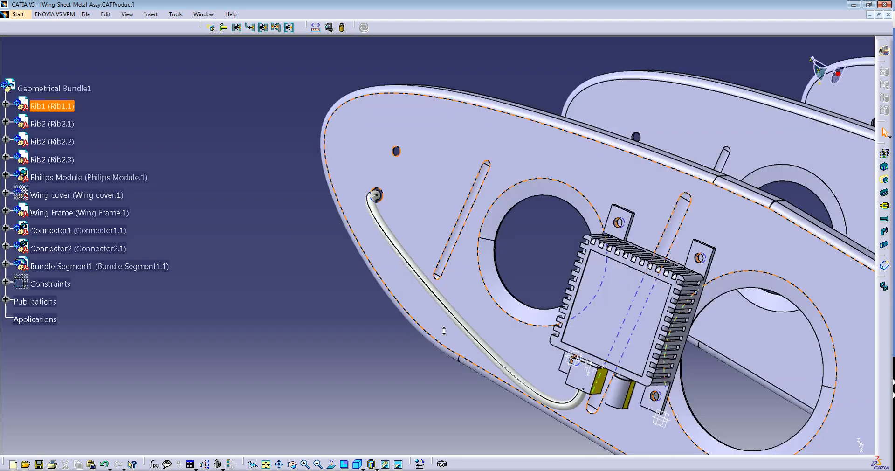
{"action": "middle_click_drag", "start_coordinate": [424, 272], "coordinate": [443, 294]}
{"action": "left_click", "coordinate": [509, 242]}
{"action": "middle_click_drag", "start_coordinate": [509, 242], "coordinate": [482, 239]}
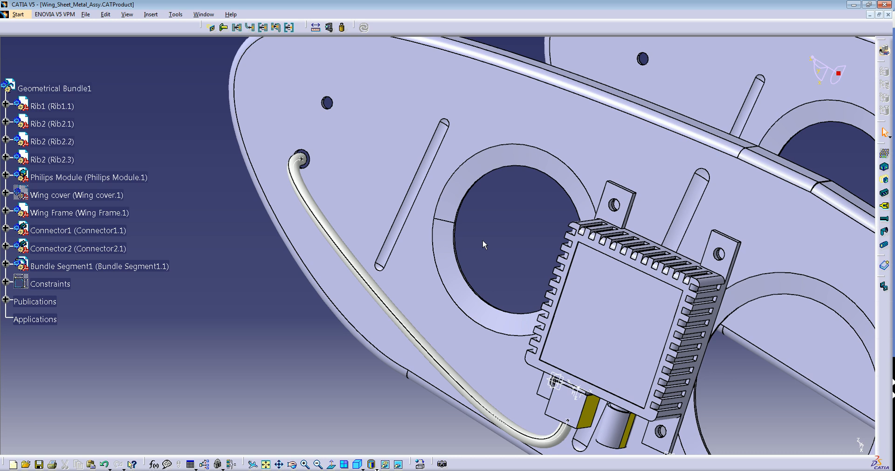
Step: Dismiss the device storage attempt and switch the wing assembly to the electrical harness workbench
{"action": "left_click", "coordinate": [886, 266]}
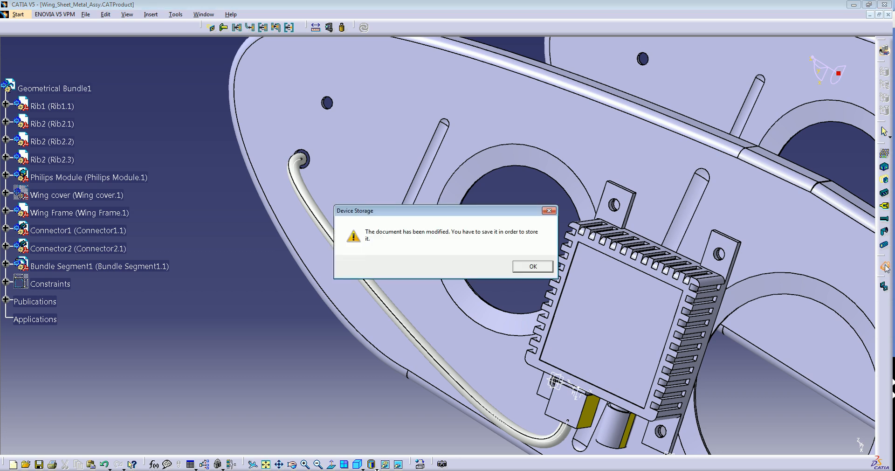
{"action": "left_click", "coordinate": [536, 270]}
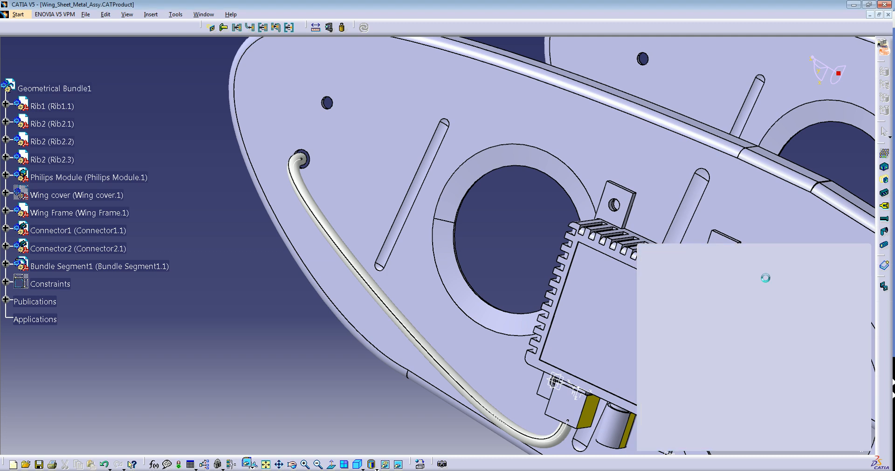
{"action": "left_click", "coordinate": [768, 279]}
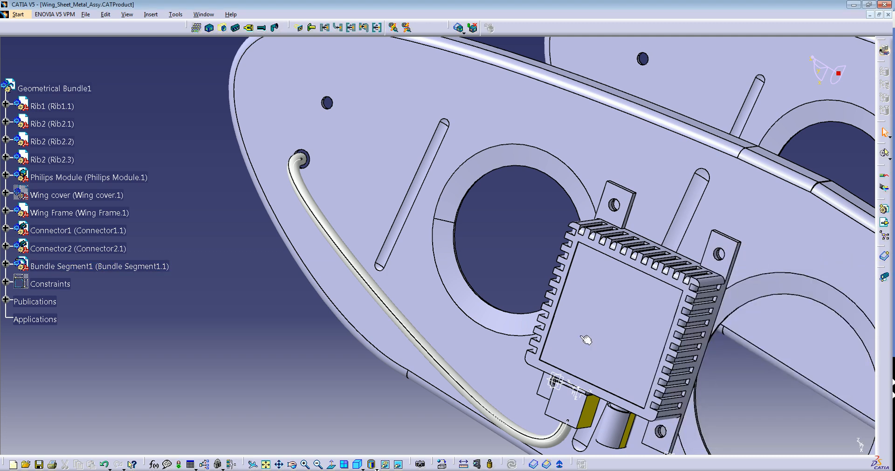
Step: Load the "sleeve catalog" file from the sheet metal folder into the catalog browser and open its sleeve family
{"action": "left_click", "coordinate": [534, 464]}
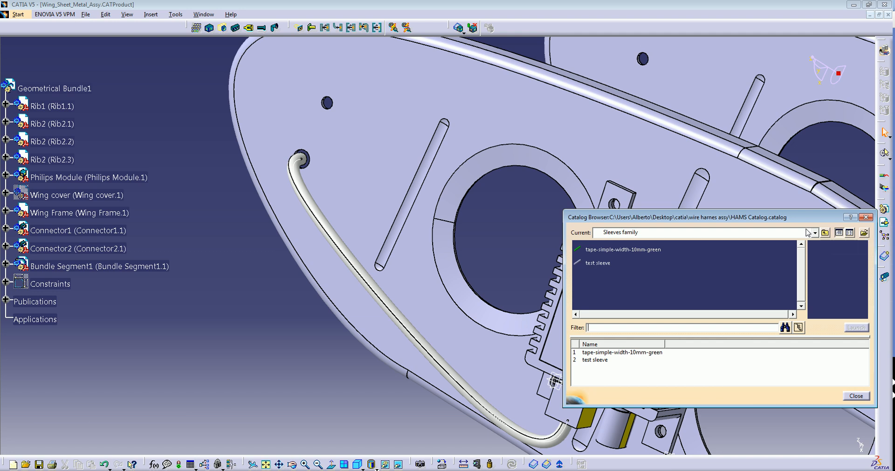
{"action": "left_click", "coordinate": [864, 232]}
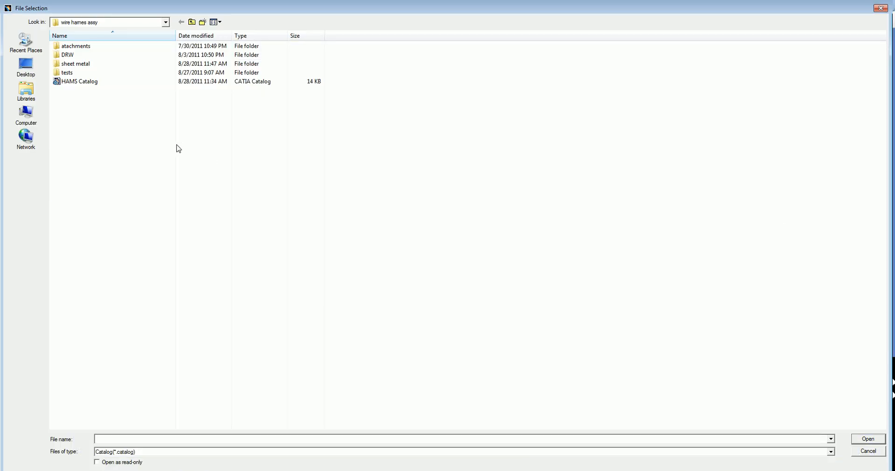
{"action": "double_click", "coordinate": [87, 65]}
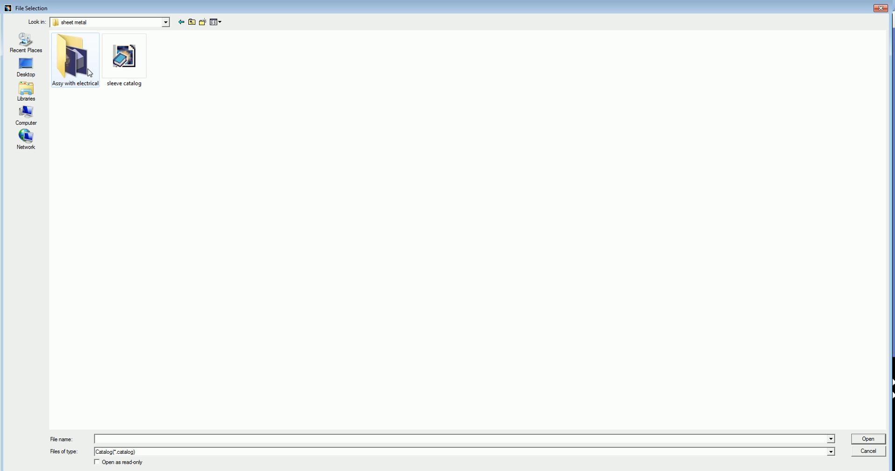
{"action": "left_click", "coordinate": [125, 58]}
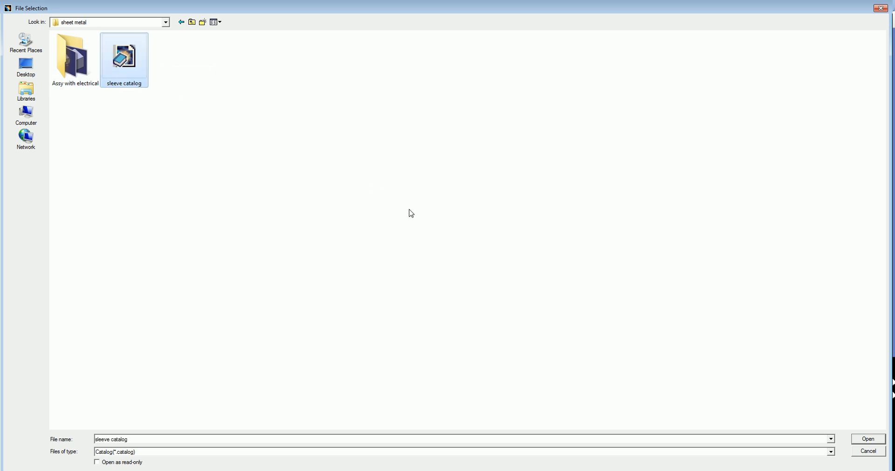
{"action": "left_click", "coordinate": [872, 438]}
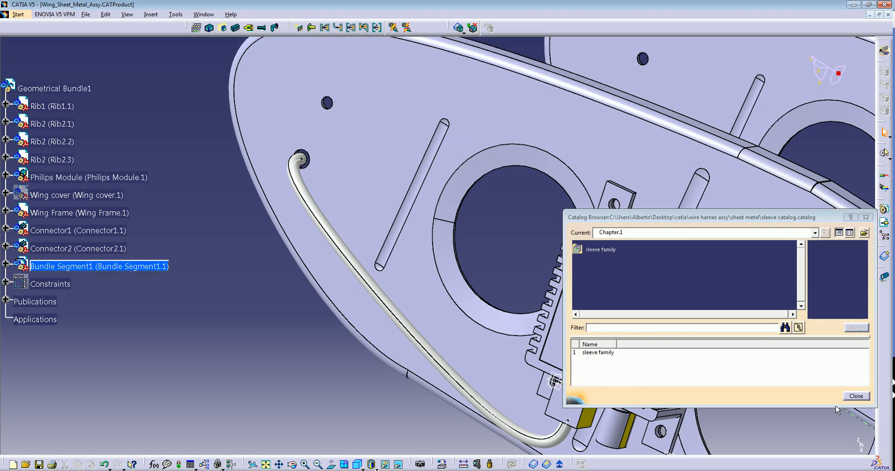
{"action": "left_click", "coordinate": [721, 300]}
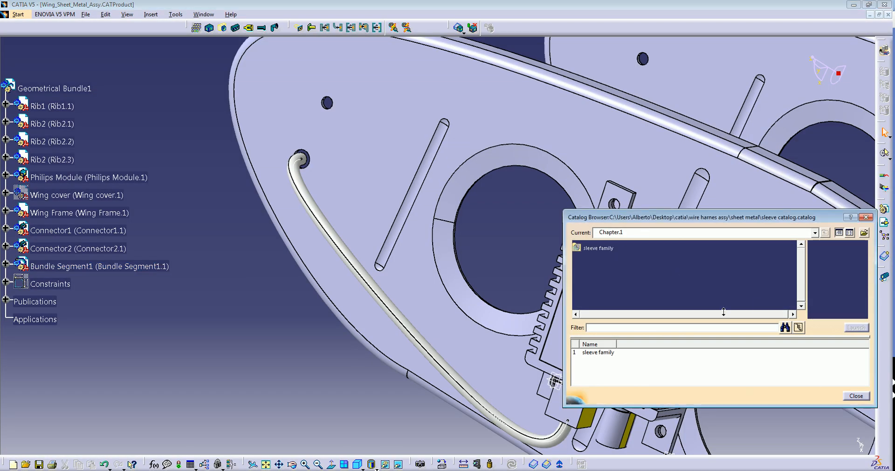
{"action": "double_click", "coordinate": [602, 252]}
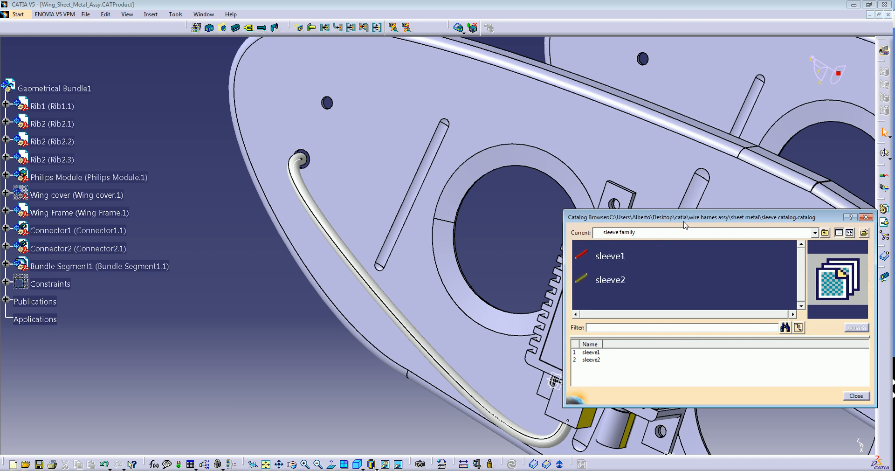
Step: Try to place sleeve1 directly from the sleeve family into the wing assembly, and close the catalog browser
{"action": "left_click_drag", "start_coordinate": [689, 218], "coordinate": [659, 121]}
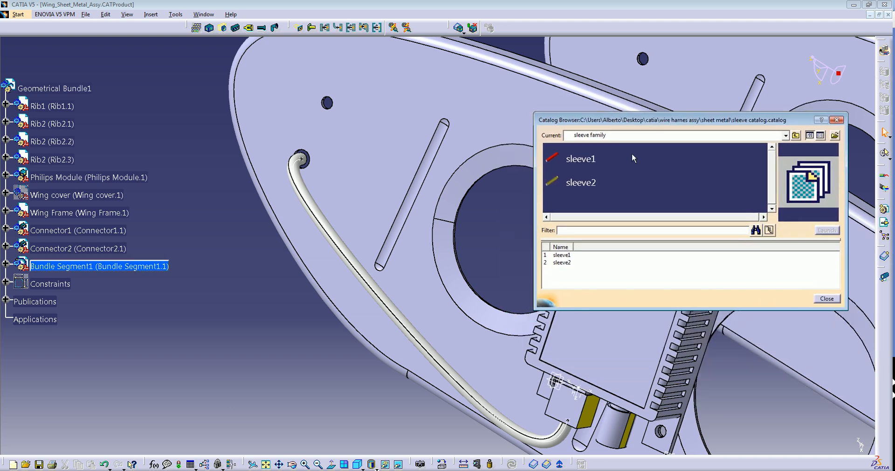
{"action": "left_click", "coordinate": [582, 163]}
{"action": "double_click", "coordinate": [582, 161]}
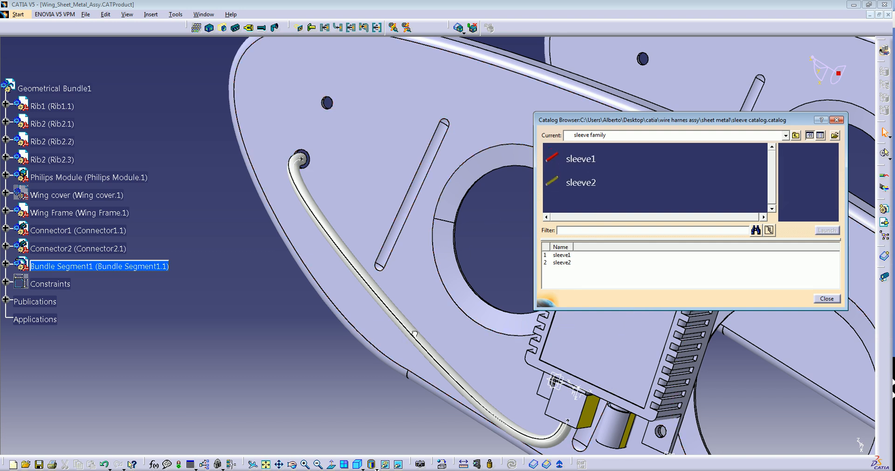
{"action": "left_click", "coordinate": [826, 301]}
Step: Switch the wing assembly to the Electrical Harness Installation workbench
{"action": "mouse_move", "coordinate": [516, 239]}
{"action": "middle_mouse_down"}
{"action": "mouse_move", "coordinate": [524, 270]}
{"action": "mouse_move", "coordinate": [527, 249]}
{"action": "middle_mouse_up"}
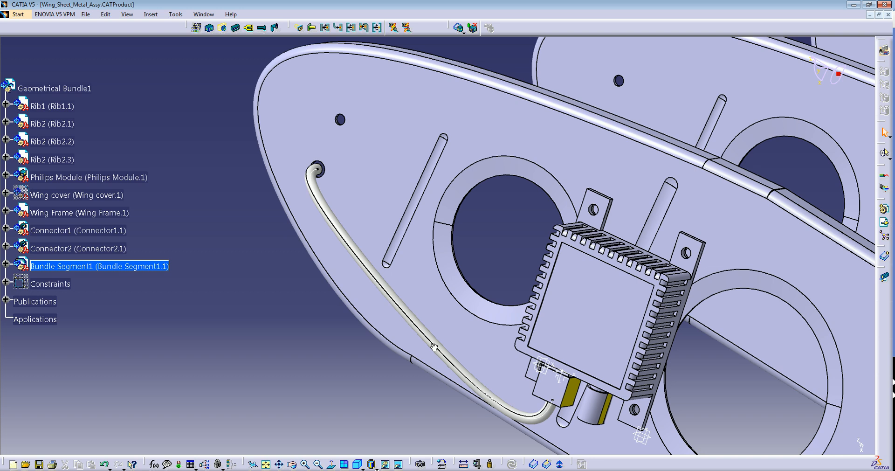
{"action": "middle_click", "coordinate": [434, 344]}
{"action": "middle_click_drag", "start_coordinate": [434, 344], "coordinate": [433, 301]}
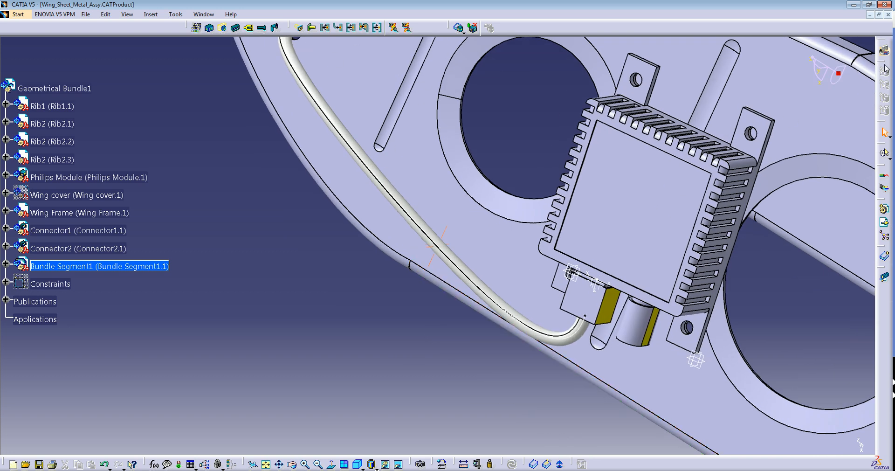
{"action": "left_click", "coordinate": [884, 50]}
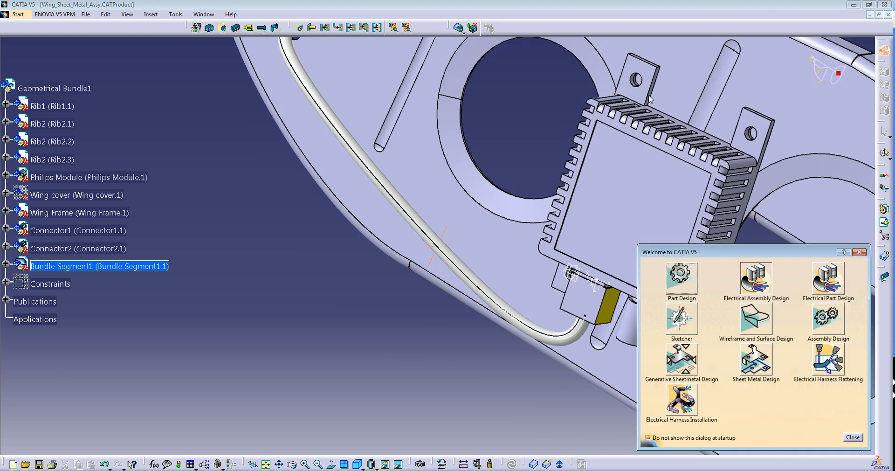
{"action": "left_click", "coordinate": [853, 438]}
{"action": "left_click", "coordinate": [18, 14]}
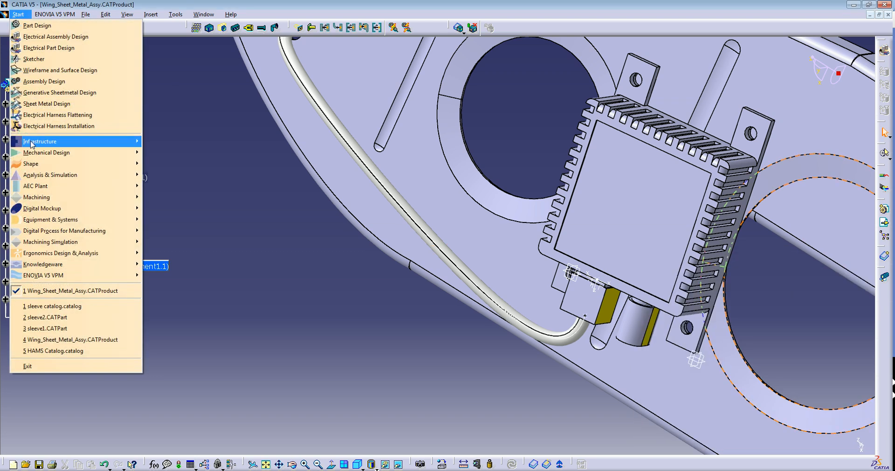
{"action": "mouse_move", "coordinate": [82, 218]}
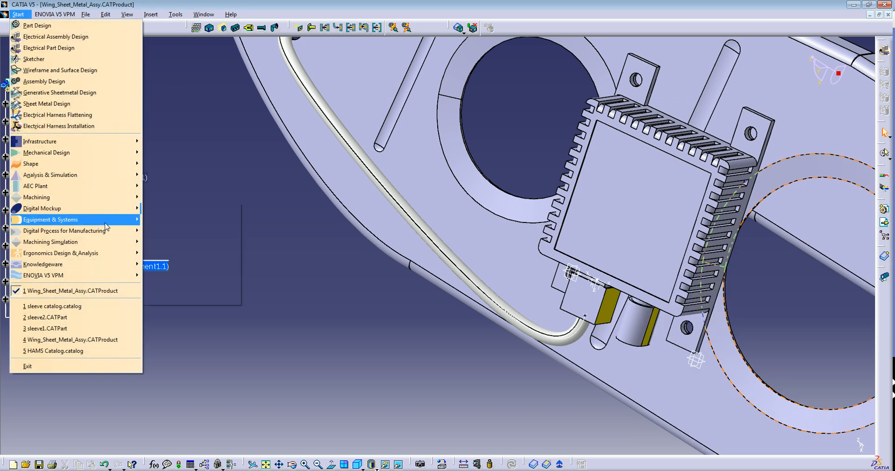
{"action": "mouse_move", "coordinate": [237, 231]}
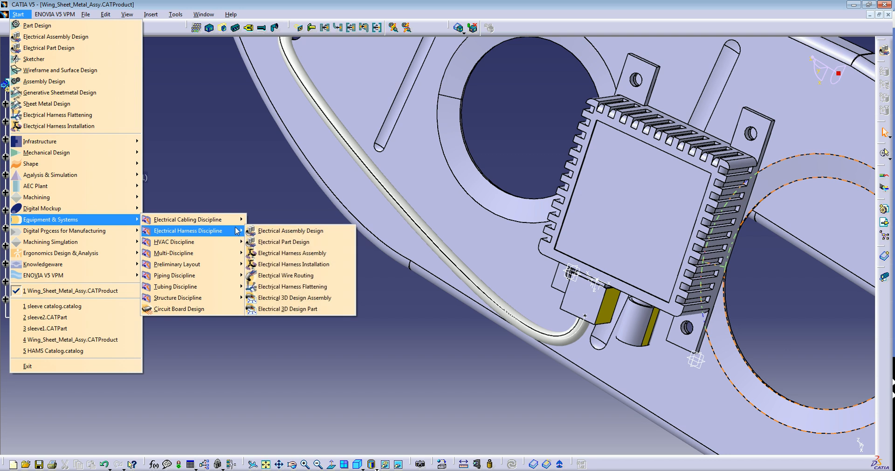
{"action": "left_click", "coordinate": [315, 262]}
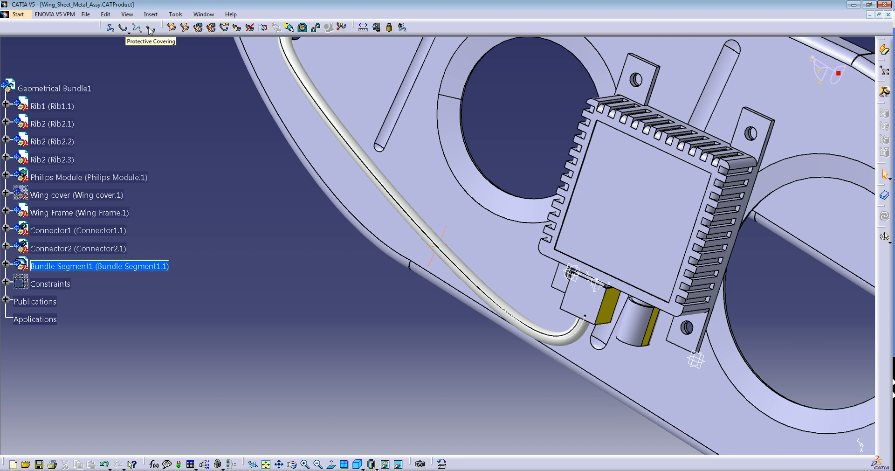
Step: Start a Protective Covering and choose sleeve1 from the catalog's sleeve family as the covering
{"action": "left_click", "coordinate": [150, 29]}
{"action": "left_click_drag", "start_coordinate": [762, 279], "coordinate": [368, 263]}
{"action": "left_click", "coordinate": [447, 275]}
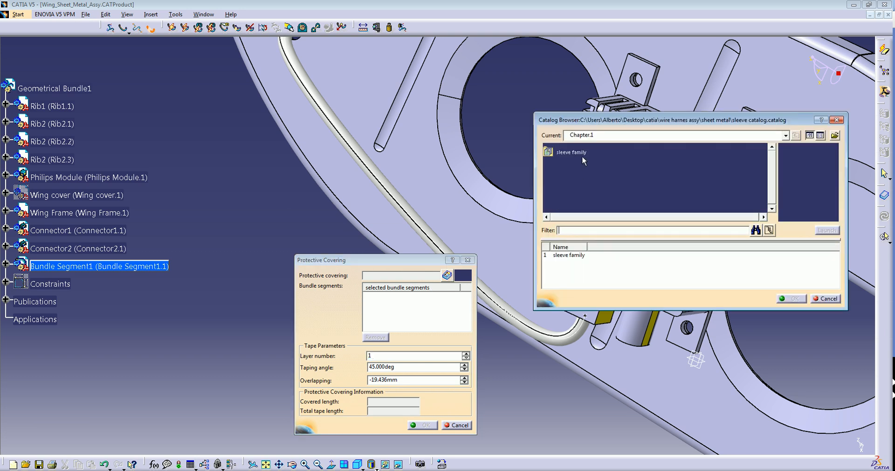
{"action": "double_click", "coordinate": [566, 152]}
{"action": "double_click", "coordinate": [583, 153]}
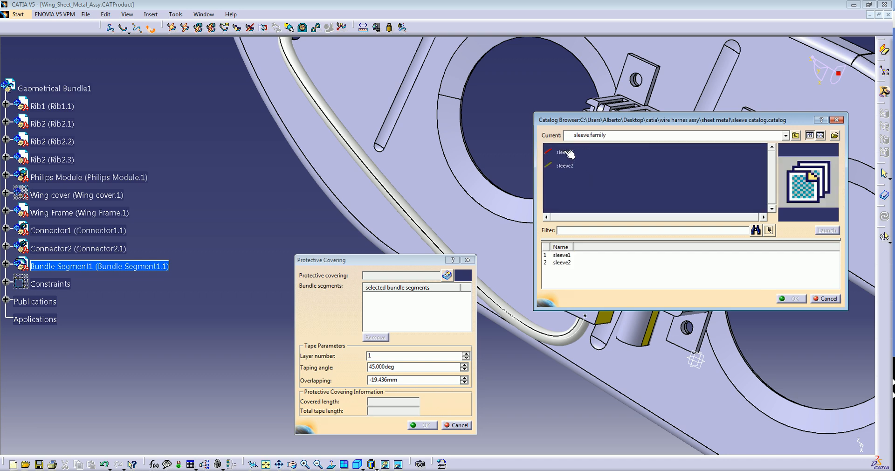
{"action": "double_click", "coordinate": [566, 153]}
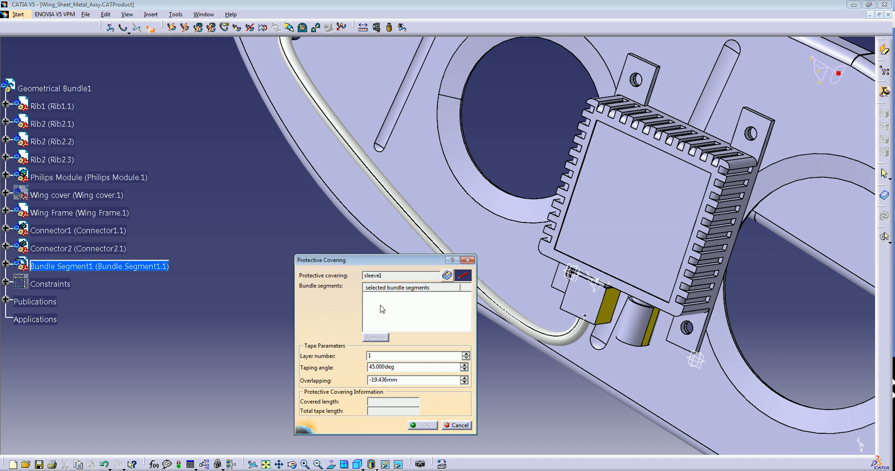
Step: Select the routed bundle segment for the sleeve1 covering and check the covered and total tape lengths
{"action": "left_click_drag", "start_coordinate": [381, 269], "coordinate": [283, 234]}
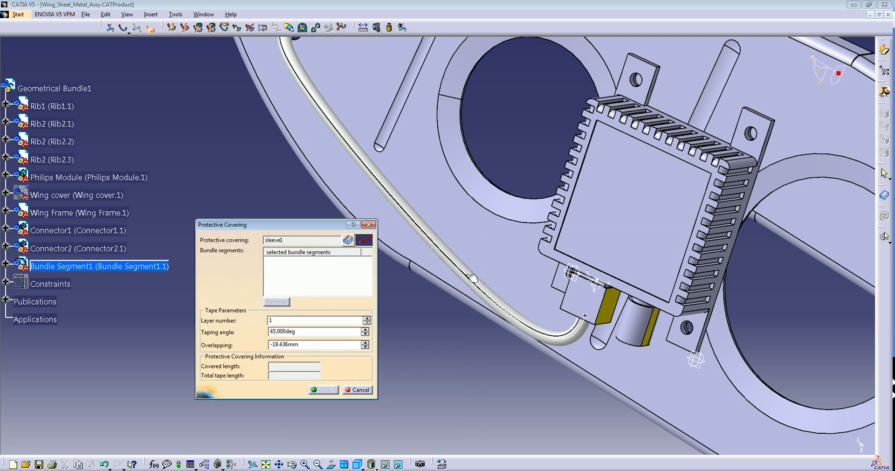
{"action": "left_click", "coordinate": [468, 275]}
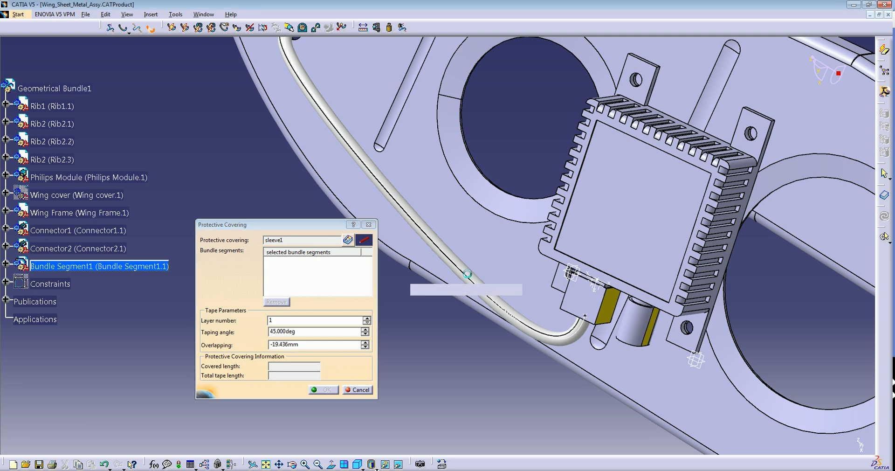
{"action": "middle_click_drag", "start_coordinate": [468, 364], "coordinate": [313, 49]}
{"action": "middle_click_drag", "start_coordinate": [592, 377], "coordinate": [600, 295], "text": "ctrl"}
{"action": "middle_click_drag", "start_coordinate": [537, 243], "coordinate": [298, 414], "text": "ctrl"}
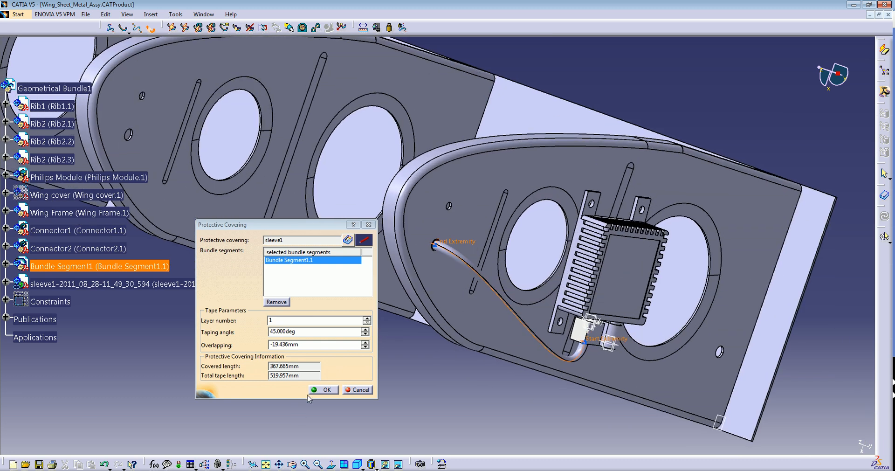
{"action": "middle_click_drag", "start_coordinate": [351, 396], "coordinate": [500, 341], "text": "ctrl"}
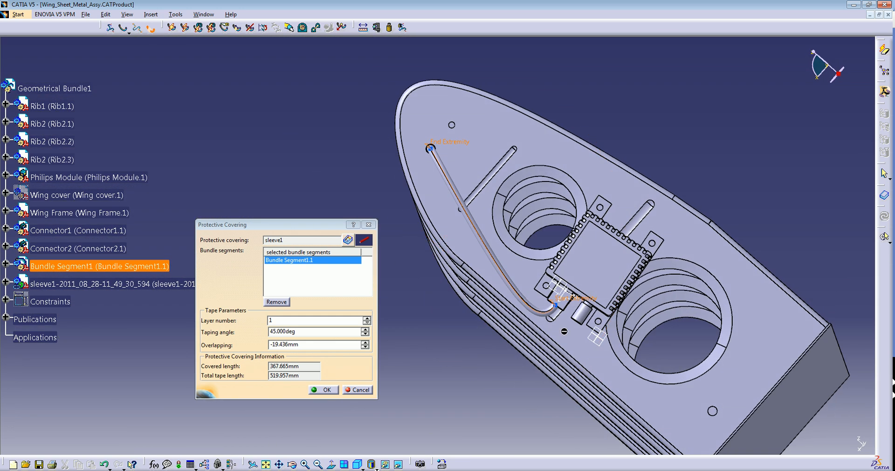
{"action": "middle_click_drag", "start_coordinate": [540, 316], "coordinate": [544, 380], "text": "ctrl"}
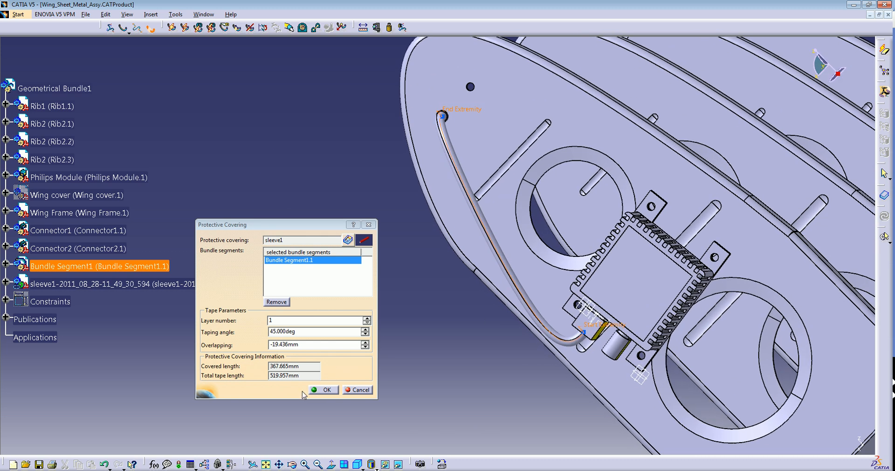
{"action": "left_click_drag", "start_coordinate": [305, 366], "coordinate": [270, 376]}
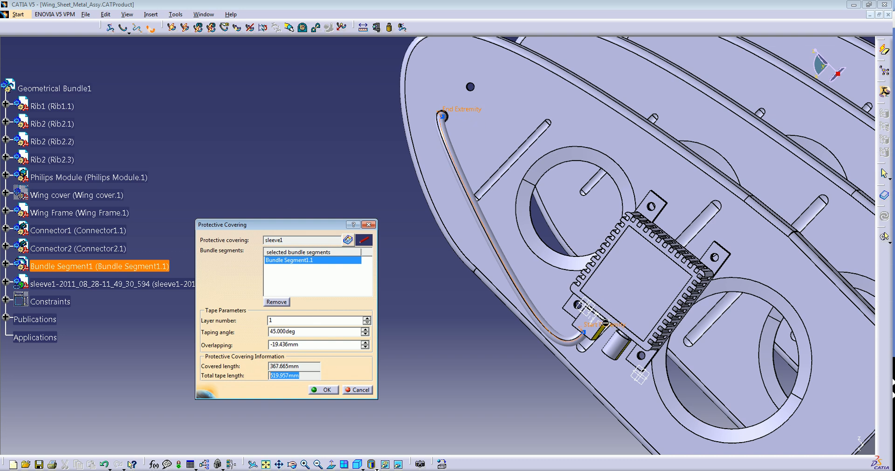
Step: Place the covering's start extremity at a length of 200 mm along the bundle segment's curve
{"action": "left_click", "coordinate": [614, 330]}
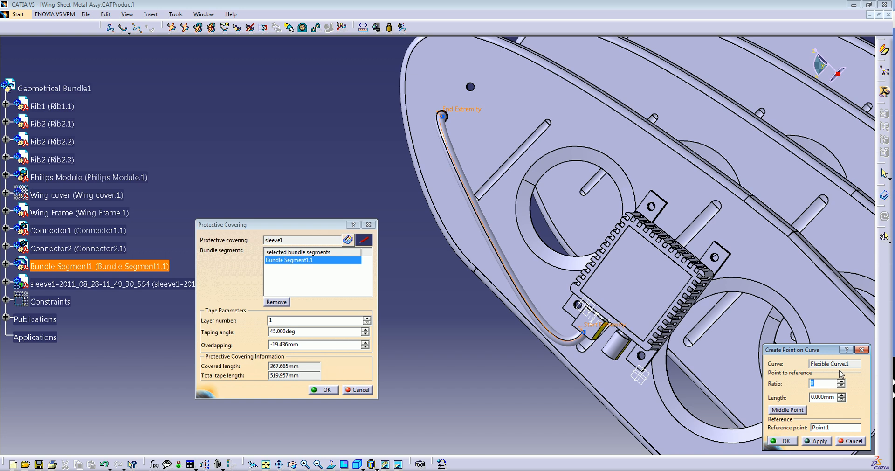
{"action": "left_click_drag", "start_coordinate": [832, 357], "coordinate": [818, 336]}
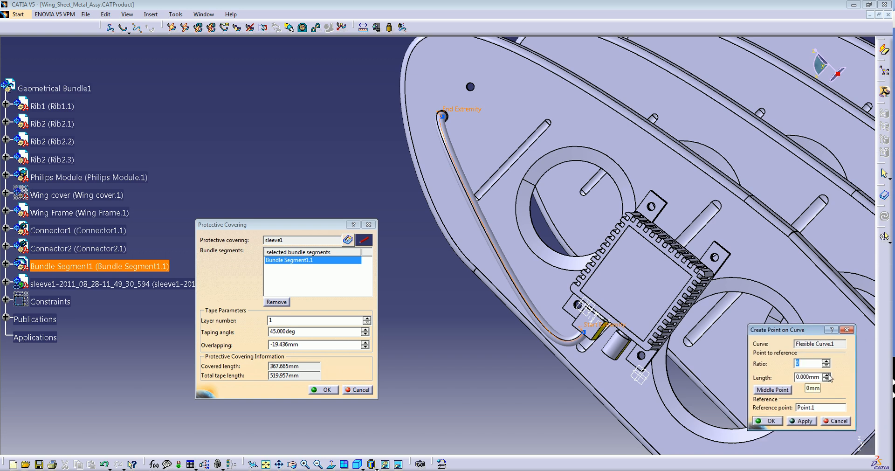
{"action": "left_click", "coordinate": [827, 376]}
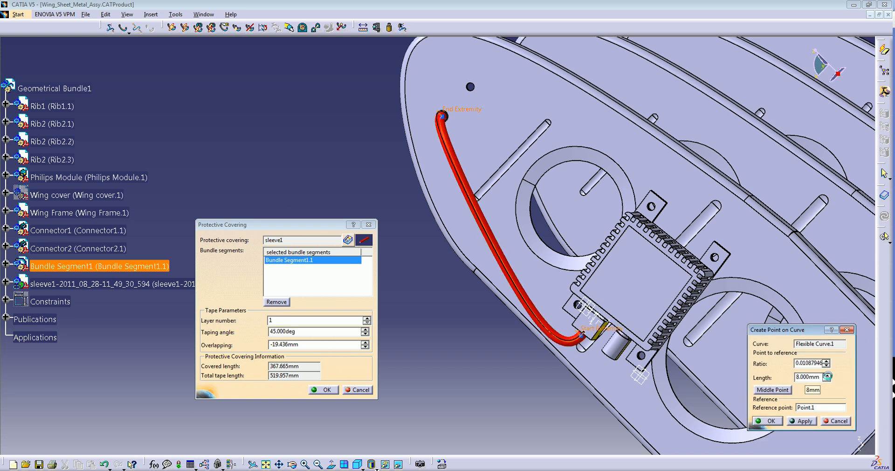
{"action": "left_click", "coordinate": [827, 376]}
{"action": "left_click_drag", "start_coordinate": [827, 376], "coordinate": [782, 380]}
{"action": "type", "text": "200"}
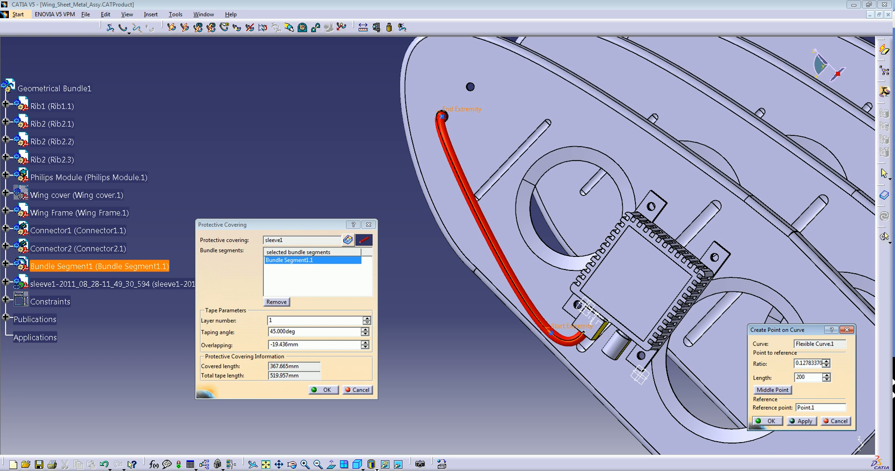
{"action": "left_click_drag", "start_coordinate": [452, 113], "coordinate": [489, 237]}
{"action": "double_click", "coordinate": [798, 375]}
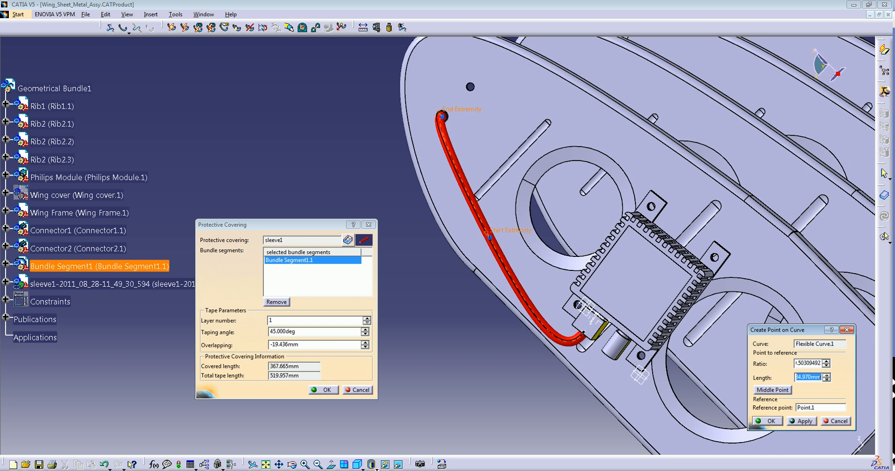
{"action": "type", "text": "2"}
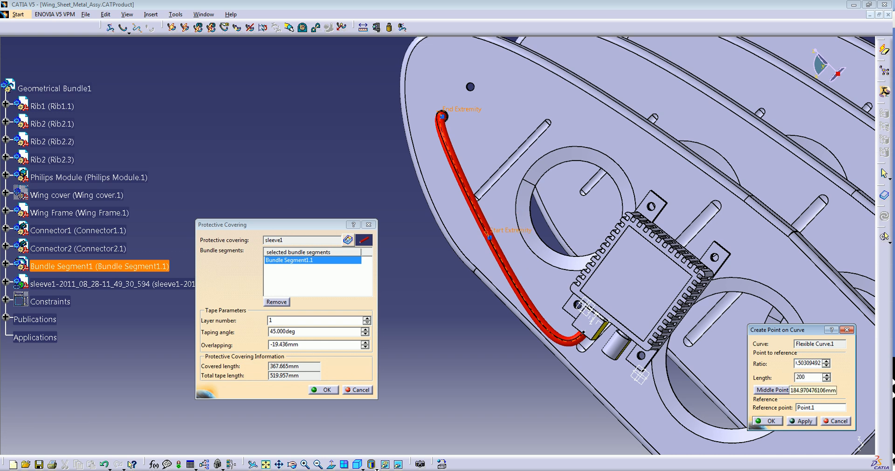
{"action": "type", "text": "00"}
{"action": "left_click", "coordinate": [810, 421]}
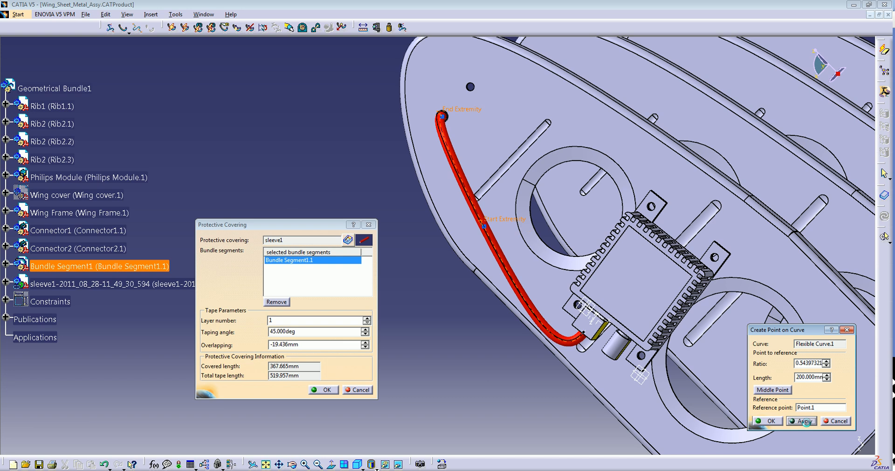
{"action": "left_click", "coordinate": [766, 420]}
Step: Replace the partial covering's sleeve with sleeve2 from the catalog's sleeve family and confirm the protective covering
{"action": "middle_click_drag", "start_coordinate": [520, 345], "coordinate": [529, 242]}
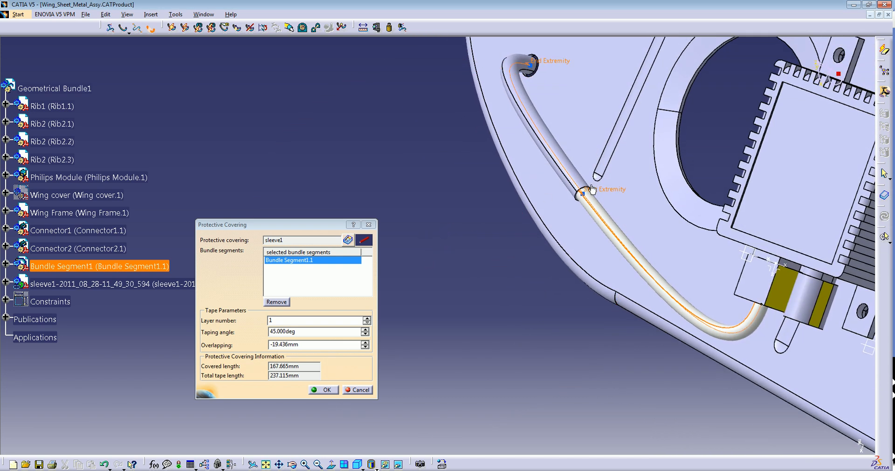
{"action": "middle_click_drag", "start_coordinate": [444, 266], "coordinate": [385, 288]}
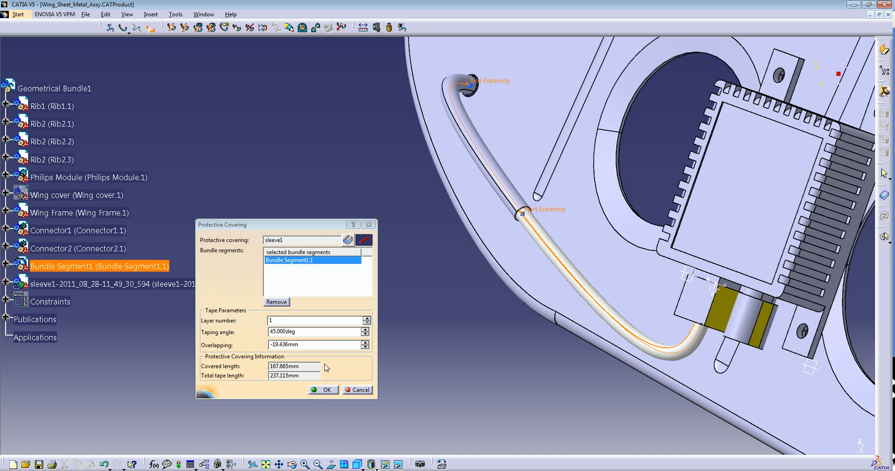
{"action": "left_click", "coordinate": [347, 240]}
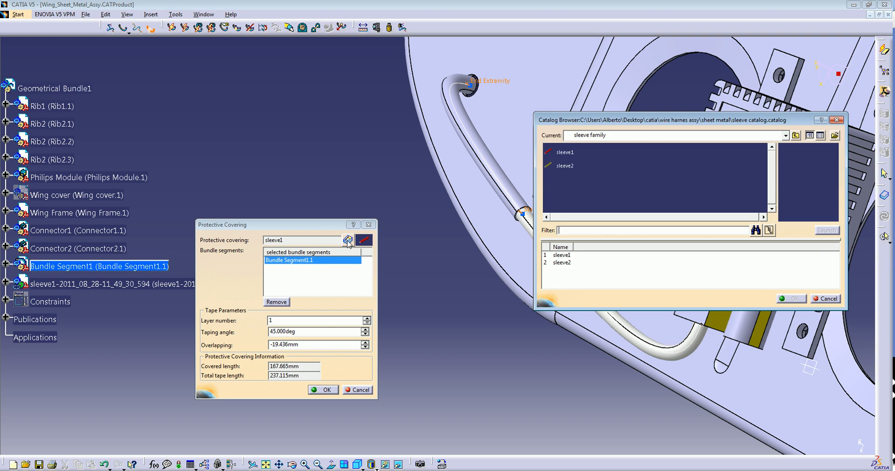
{"action": "left_click", "coordinate": [565, 165]}
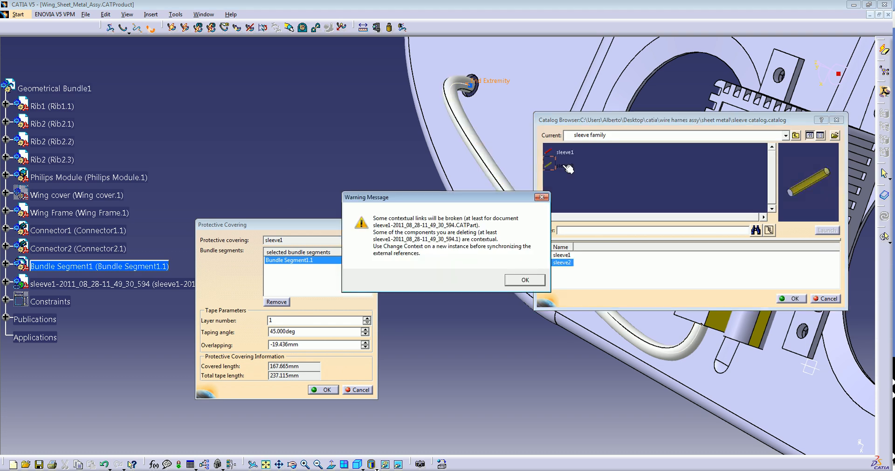
{"action": "left_click", "coordinate": [525, 280]}
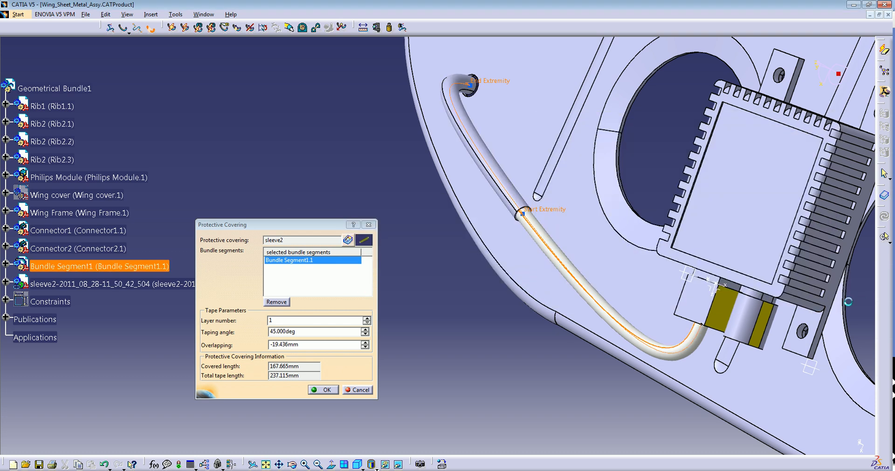
{"action": "left_click", "coordinate": [326, 389]}
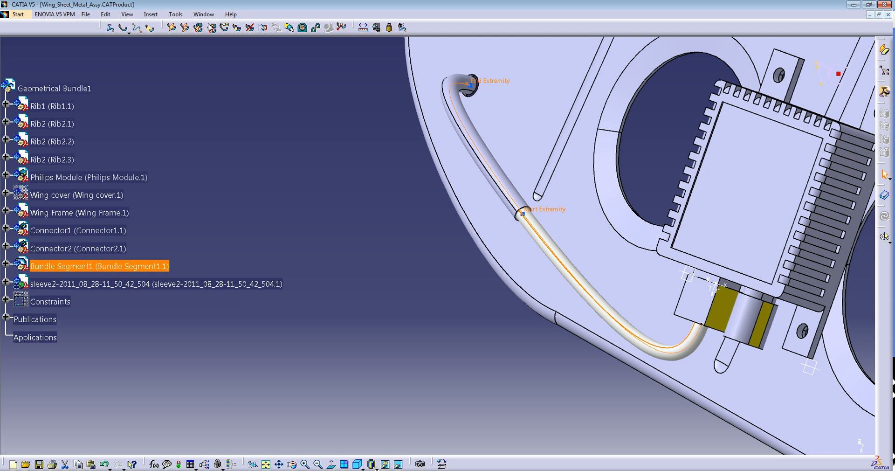
Step: Edit the partial covering on the bundle segment, choose sleeve2 from the catalog again, and apply it
{"action": "left_click", "coordinate": [149, 27]}
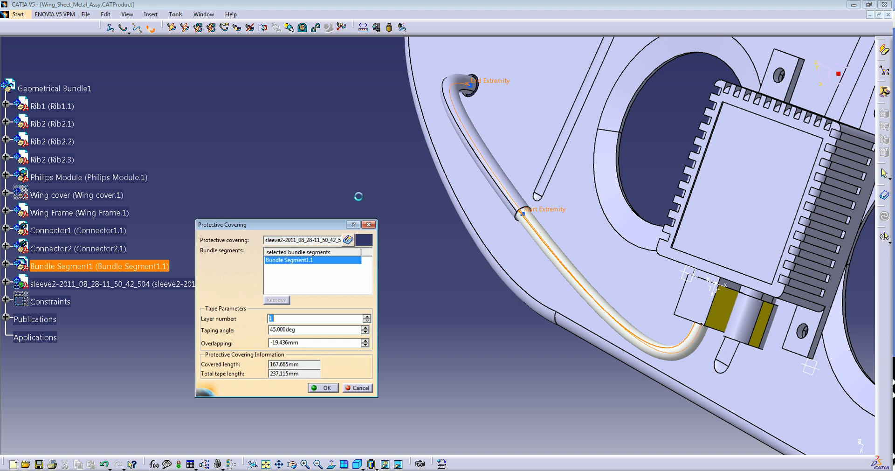
{"action": "left_click", "coordinate": [348, 240]}
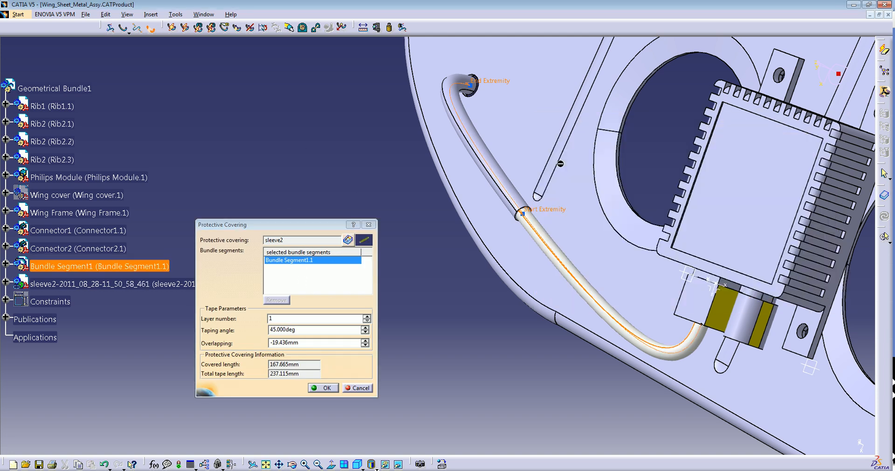
{"action": "left_click", "coordinate": [352, 272]}
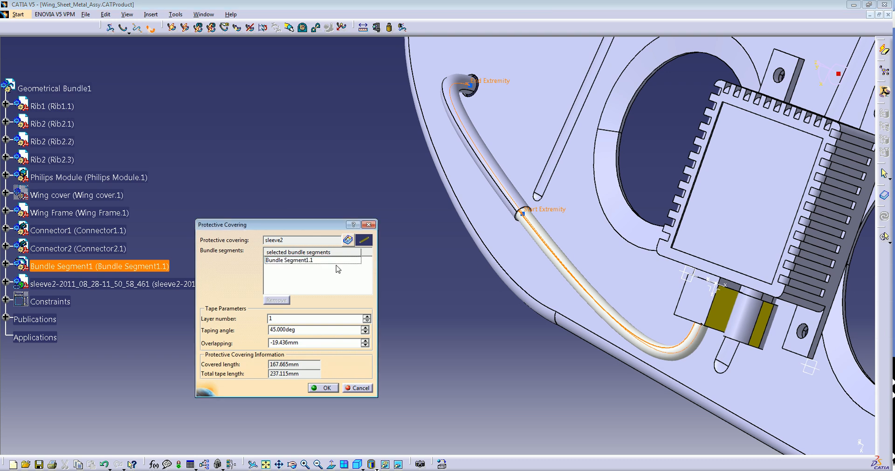
{"action": "left_click", "coordinate": [576, 276]}
{"action": "left_click", "coordinate": [332, 384]}
{"action": "middle_click_drag", "start_coordinate": [377, 360], "coordinate": [465, 306]}
{"action": "mouse_move", "coordinate": [468, 252]}
{"action": "middle_mouse_down"}
{"action": "mouse_move", "coordinate": [485, 278]}
{"action": "mouse_move", "coordinate": [448, 368]}
{"action": "mouse_move", "coordinate": [383, 343]}
{"action": "middle_mouse_up"}
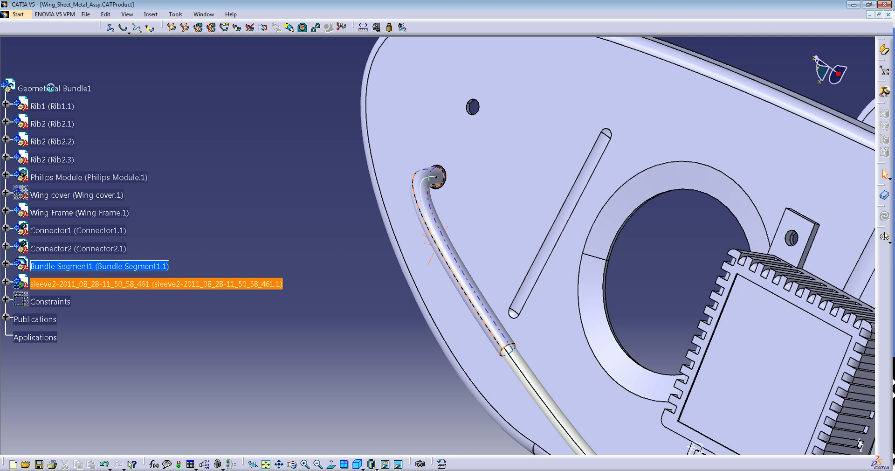
{"action": "mouse_move", "coordinate": [362, 307]}
{"action": "middle_mouse_down"}
{"action": "mouse_move", "coordinate": [388, 352]}
{"action": "mouse_move", "coordinate": [373, 314]}
{"action": "middle_mouse_up"}
{"action": "middle_click_drag", "start_coordinate": [551, 369], "coordinate": [480, 235]}
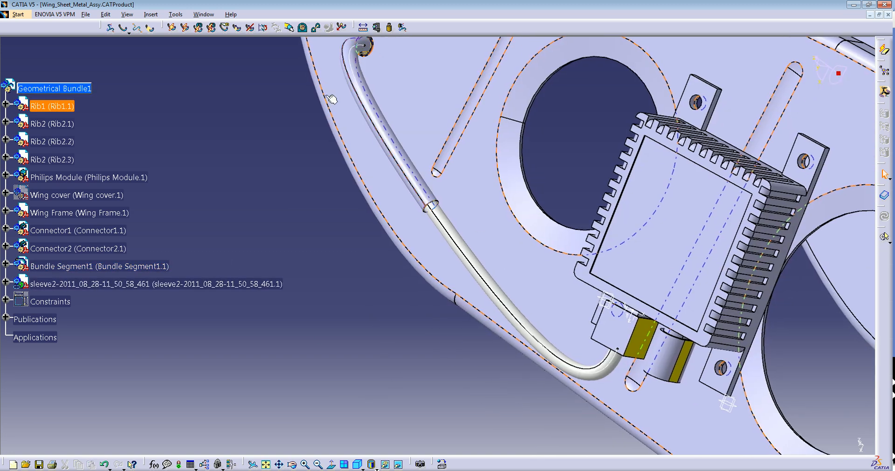
Step: Add a second protective covering along the routed bundle segment using sleeve2 from the catalog's sleeve family
{"action": "left_click", "coordinate": [150, 29]}
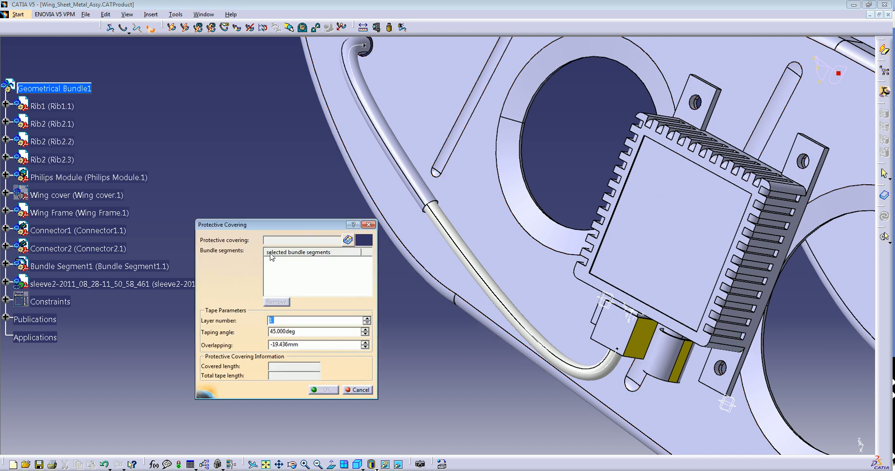
{"action": "left_click", "coordinate": [347, 239]}
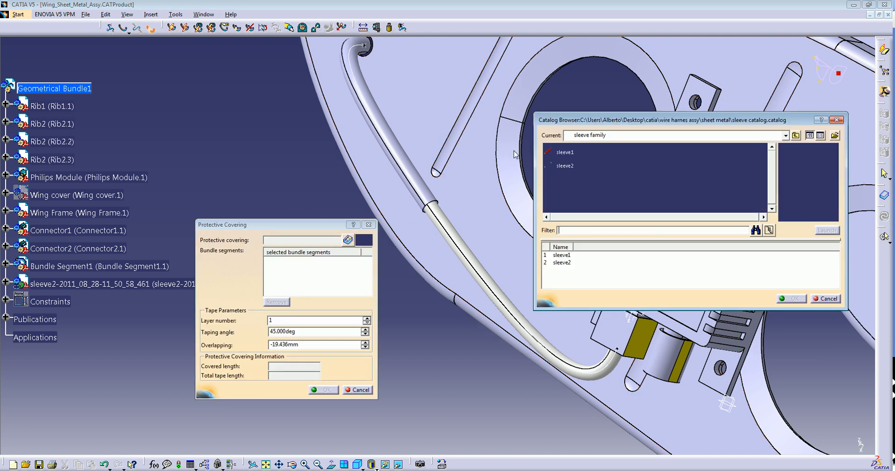
{"action": "double_click", "coordinate": [576, 170]}
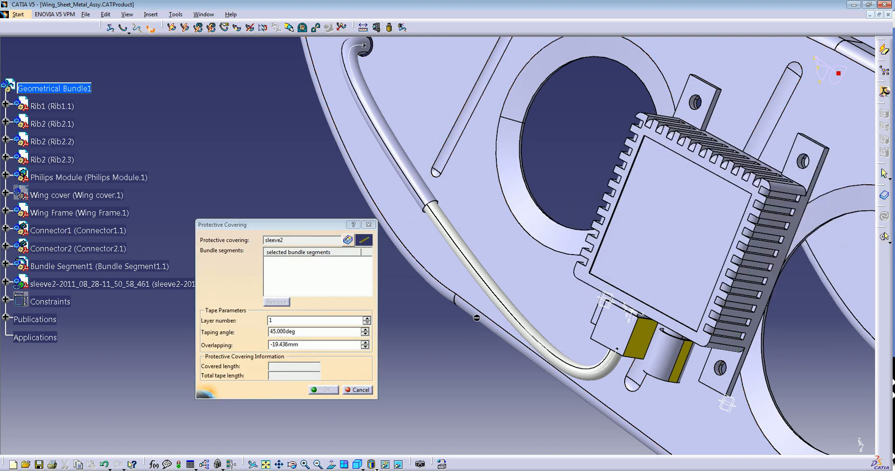
{"action": "left_click", "coordinate": [499, 299]}
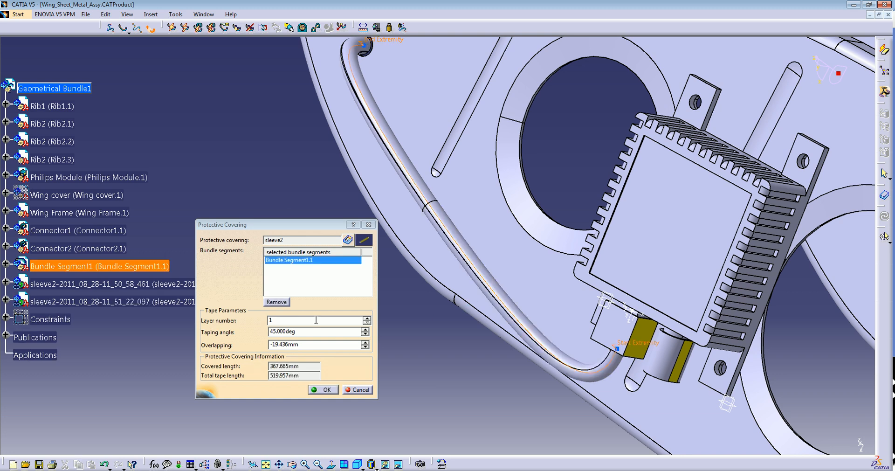
{"action": "left_click", "coordinate": [330, 389]}
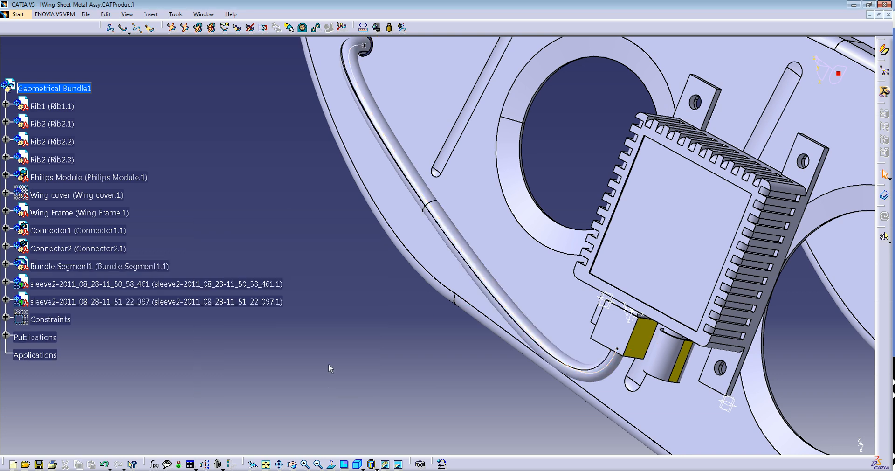
{"action": "middle_click_drag", "start_coordinate": [350, 298], "coordinate": [350, 337]}
{"action": "middle_click_drag", "start_coordinate": [351, 349], "coordinate": [350, 345]}
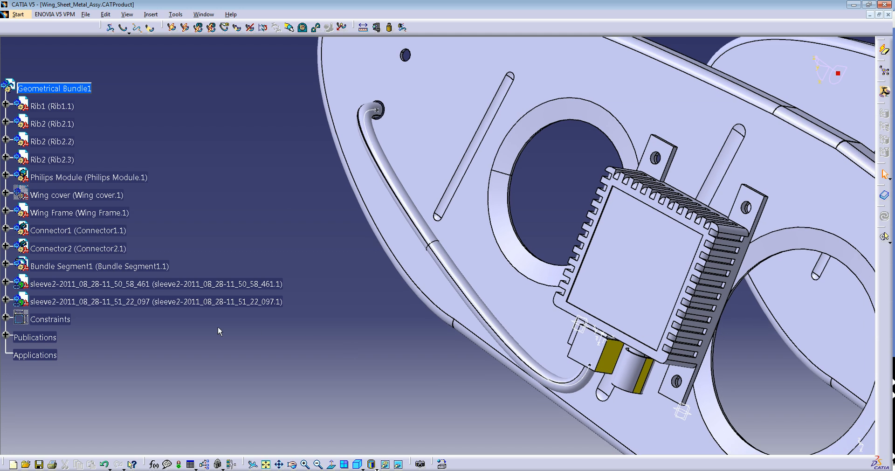
Step: Edit the second sleeve2 covering and place its end extremity at a length of 300 mm along the bundle segment's curve
{"action": "left_click", "coordinate": [214, 303]}
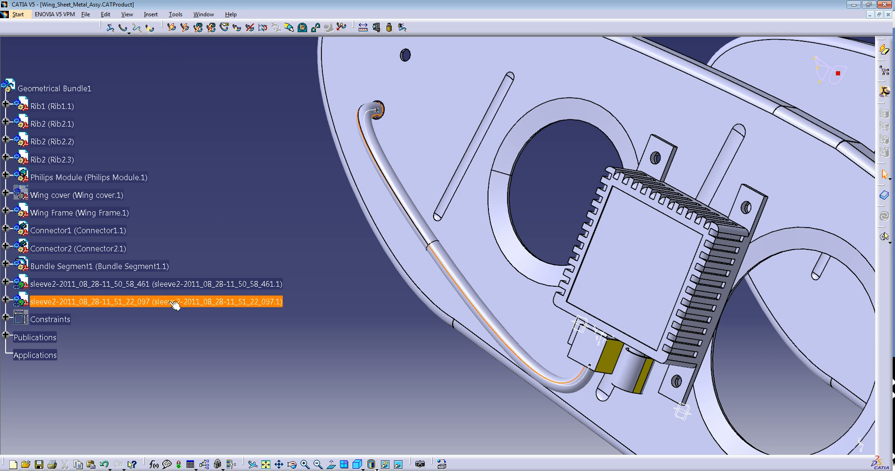
{"action": "left_click", "coordinate": [150, 29]}
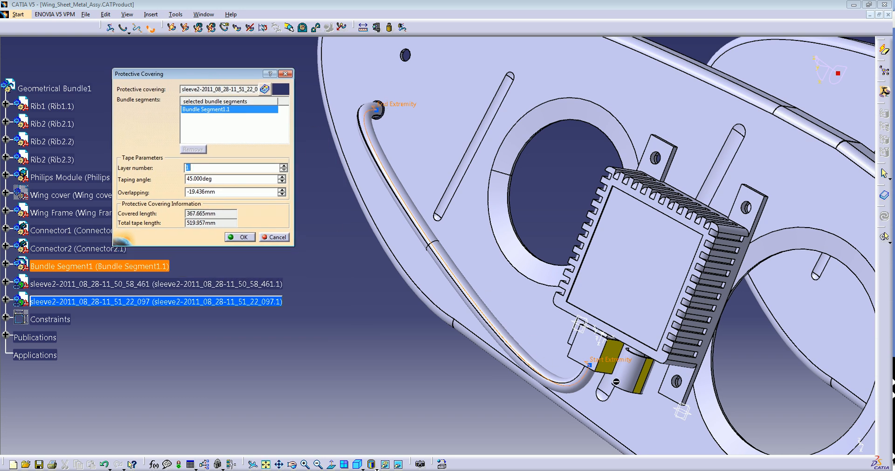
{"action": "left_click", "coordinate": [396, 107]}
{"action": "left_click", "coordinate": [827, 374]}
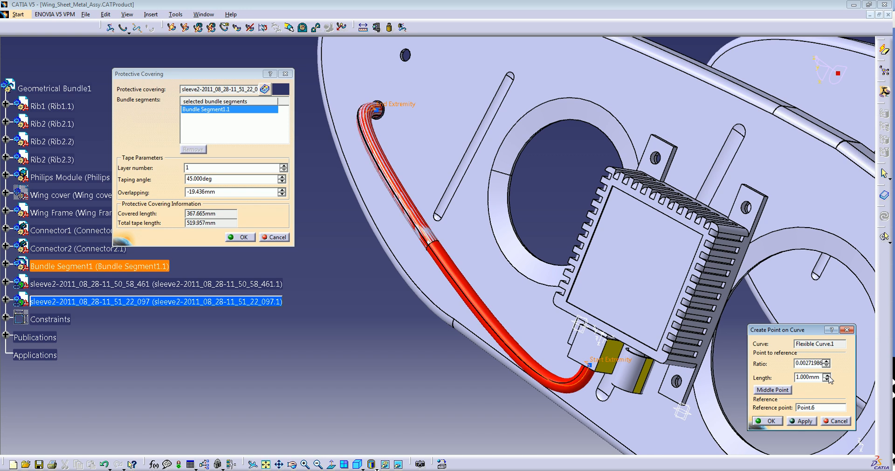
{"action": "left_click", "coordinate": [827, 375]}
{"action": "double_click", "coordinate": [820, 378]}
{"action": "type", "text": "300"}
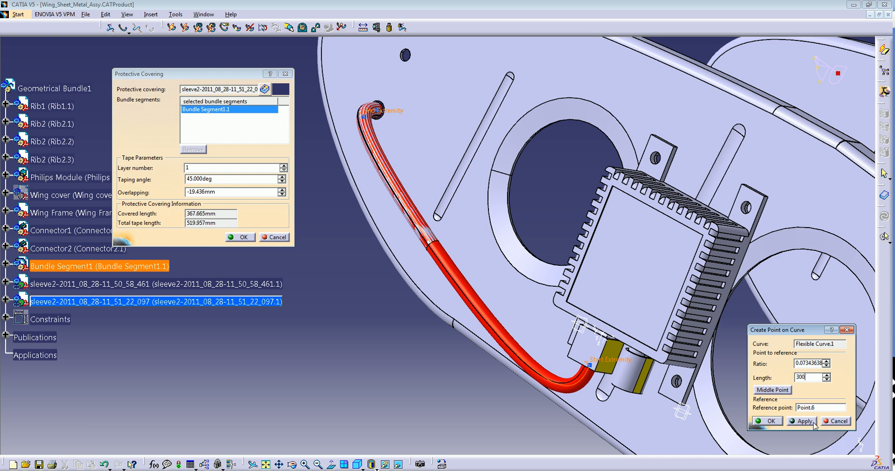
{"action": "left_click", "coordinate": [808, 422]}
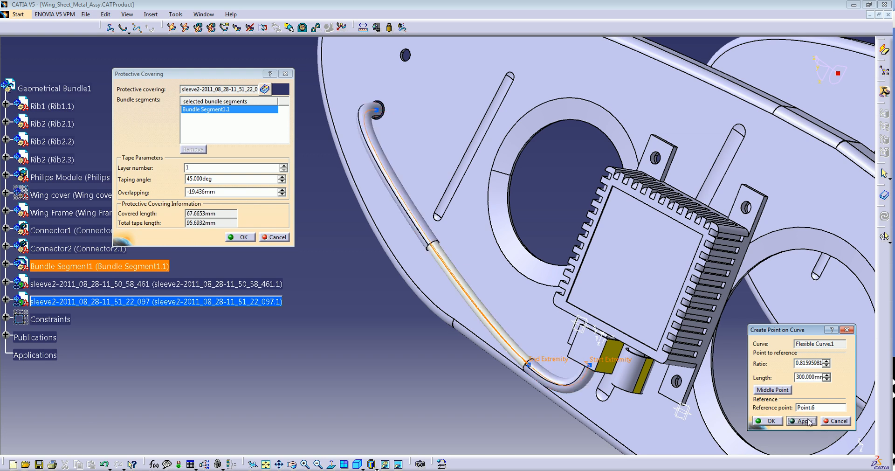
{"action": "left_click", "coordinate": [768, 420]}
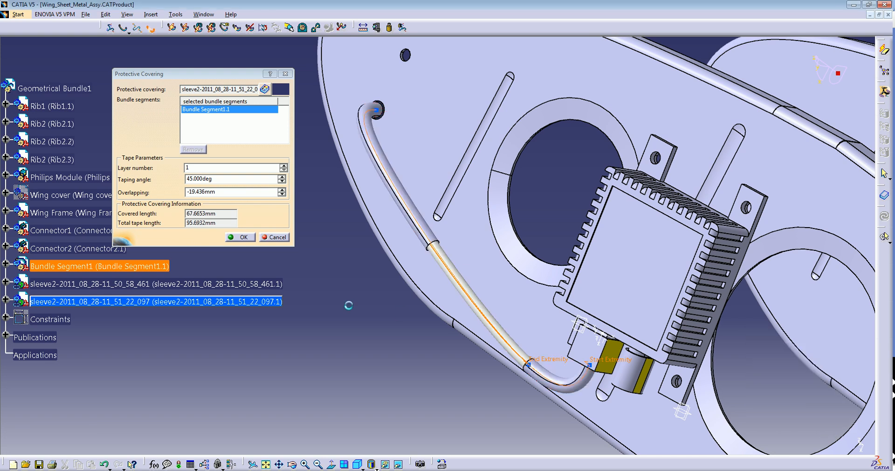
{"action": "left_click", "coordinate": [244, 237]}
{"action": "middle_click_drag", "start_coordinate": [474, 392], "coordinate": [489, 279]}
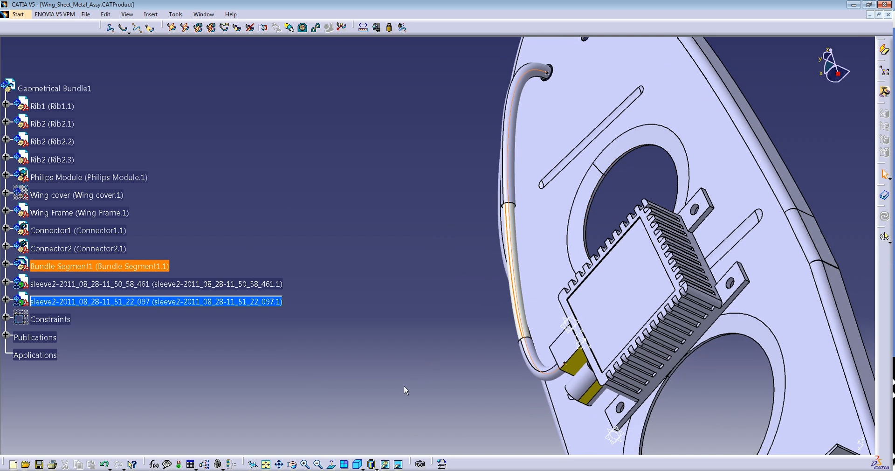
Step: Measure the length of the bundle segment's flexible curve with Measure Item
{"action": "left_click", "coordinate": [378, 27]}
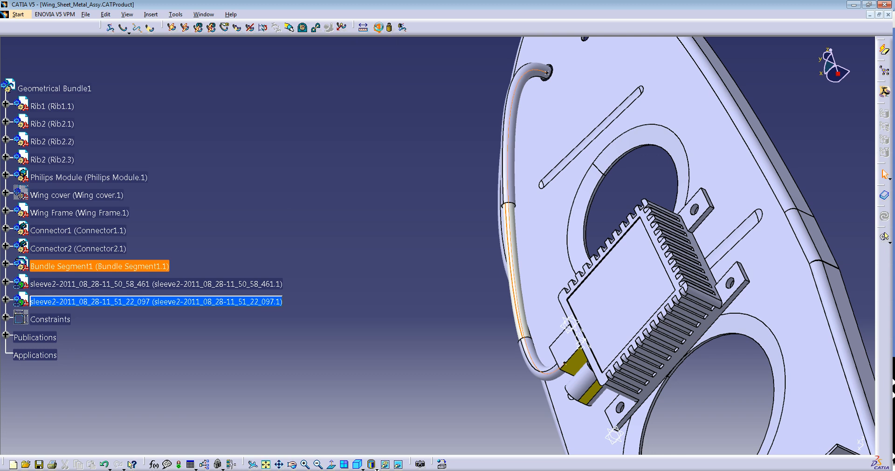
{"action": "left_click", "coordinate": [516, 254]}
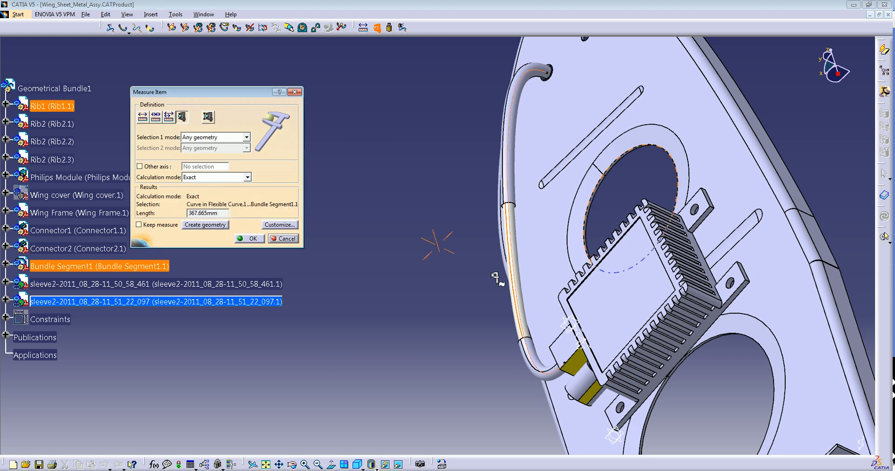
{"action": "scroll", "coordinate": [433, 247], "scroll_direction": "down", "scroll_amount": 5}
{"action": "scroll", "coordinate": [434, 247], "scroll_direction": "up", "scroll_amount": 3}
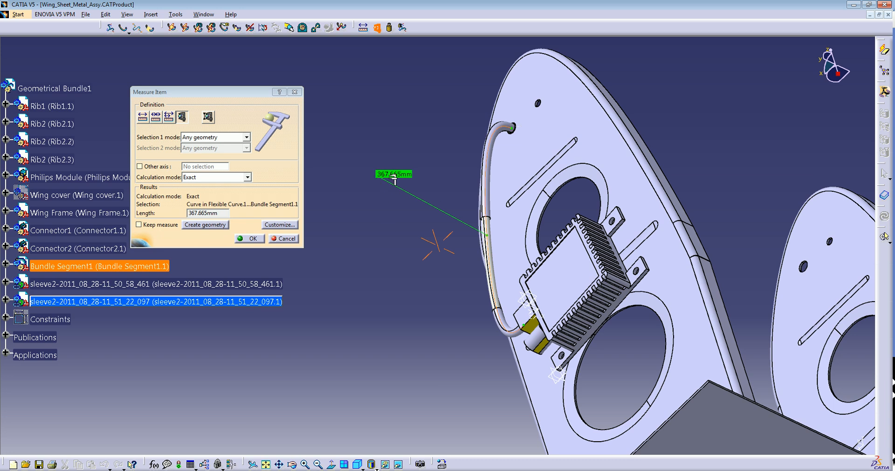
{"action": "mouse_move", "coordinate": [409, 316]}
{"action": "middle_mouse_down"}
{"action": "mouse_move", "coordinate": [400, 329]}
{"action": "mouse_move", "coordinate": [400, 311]}
{"action": "middle_mouse_up"}
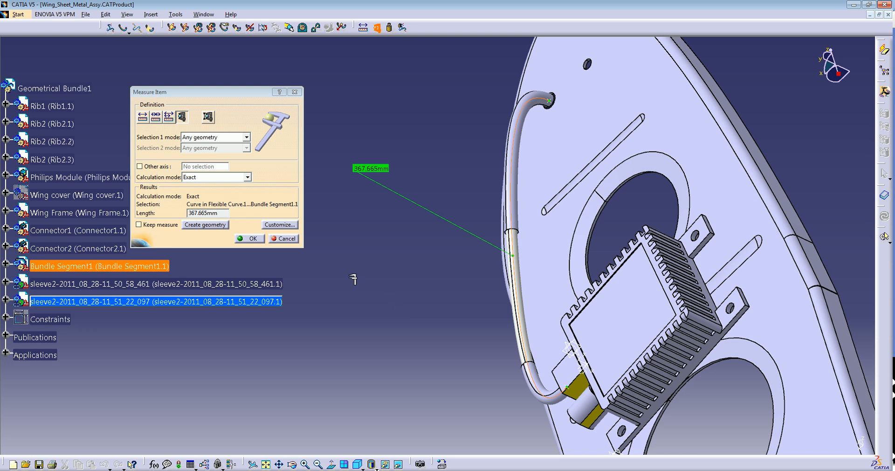
{"action": "left_click", "coordinate": [251, 238]}
{"action": "middle_click_drag", "start_coordinate": [455, 287], "coordinate": [453, 266]}
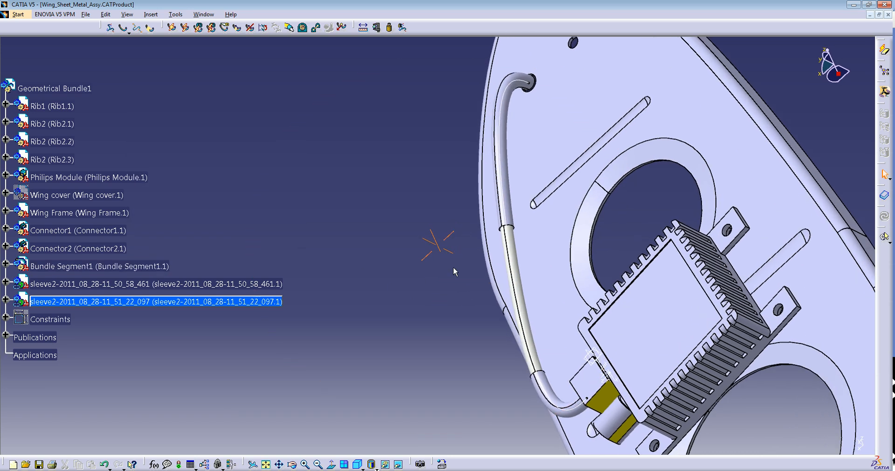
{"action": "double_click", "coordinate": [517, 249]}
{"action": "double_click", "coordinate": [512, 247]}
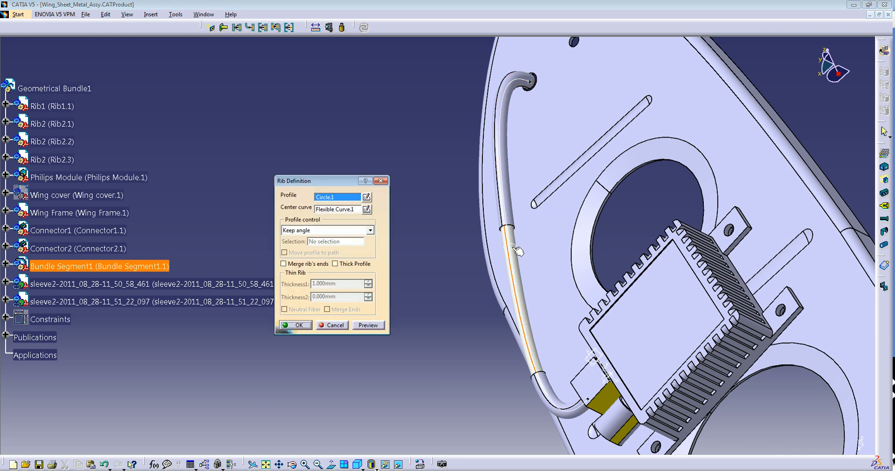
{"action": "left_click", "coordinate": [333, 325]}
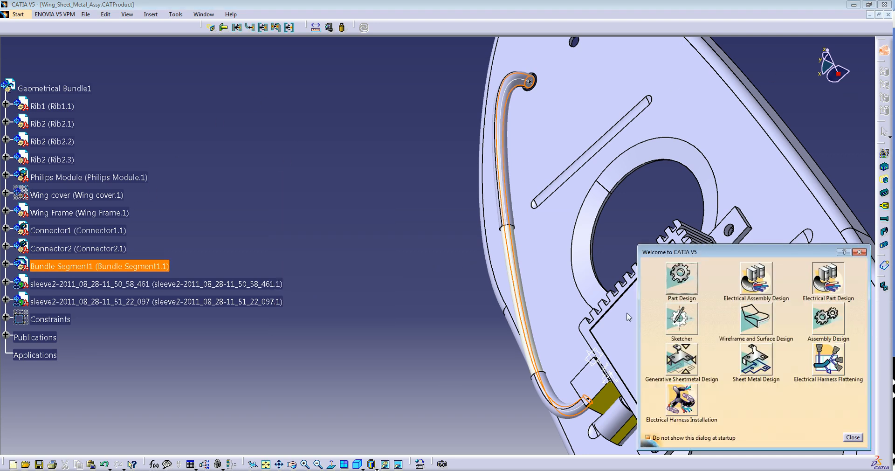
Step: Switch the assembly to Electrical Assembly Design and start another workbench from the Electrical Harness Discipline
{"action": "left_click", "coordinate": [761, 274]}
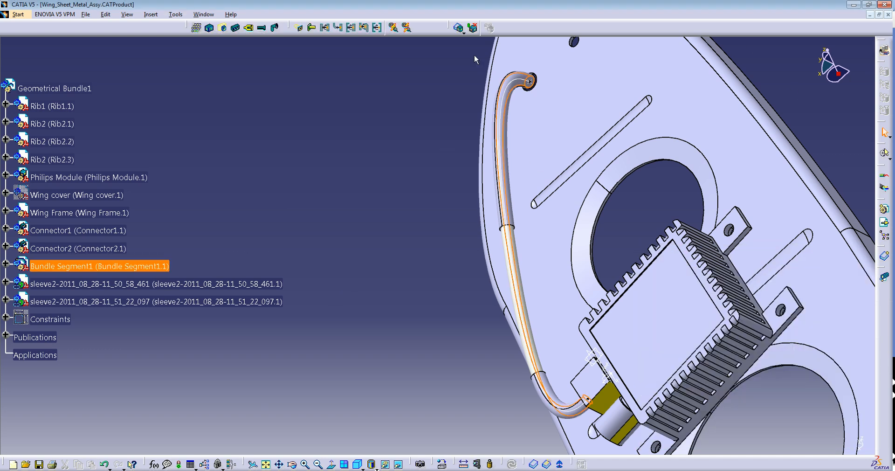
{"action": "left_click", "coordinate": [20, 14]}
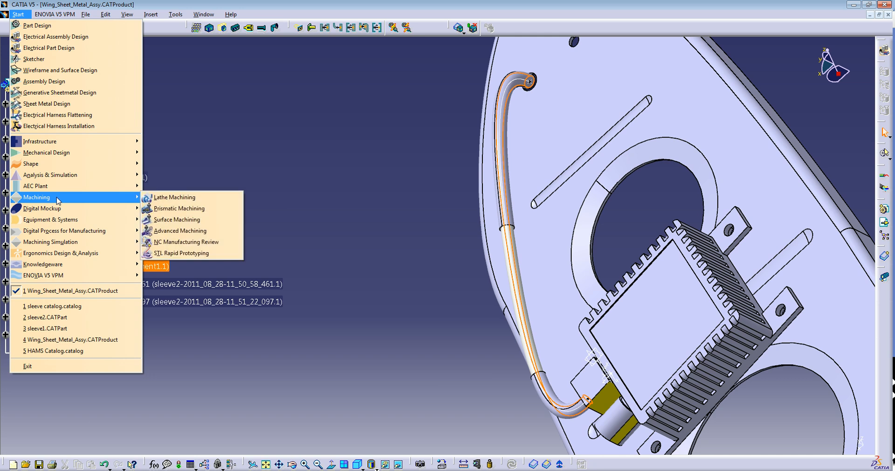
{"action": "mouse_move", "coordinate": [62, 221]}
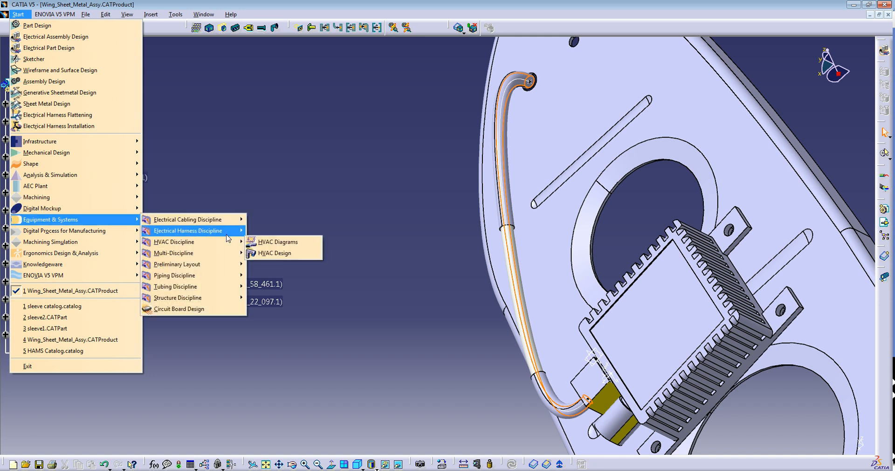
{"action": "mouse_move", "coordinate": [231, 236]}
{"action": "left_click", "coordinate": [293, 264]}
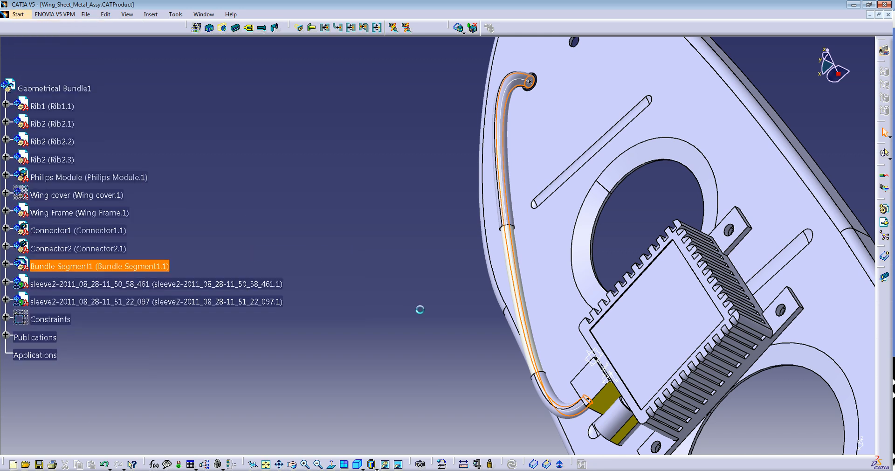
Step: Open the definition of Bundle Segment1, review its slack build mode and length, and confirm the definition
{"action": "left_click", "coordinate": [514, 262]}
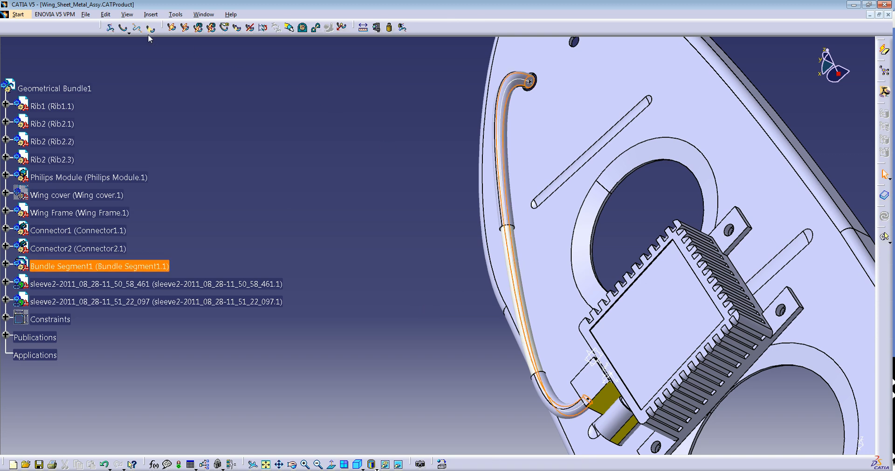
{"action": "left_click", "coordinate": [124, 28]}
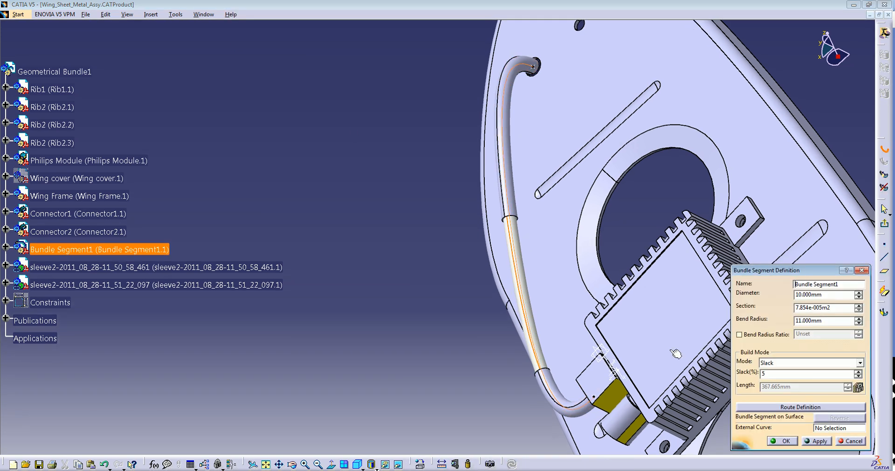
{"action": "middle_click_drag", "start_coordinate": [465, 337], "coordinate": [530, 354]}
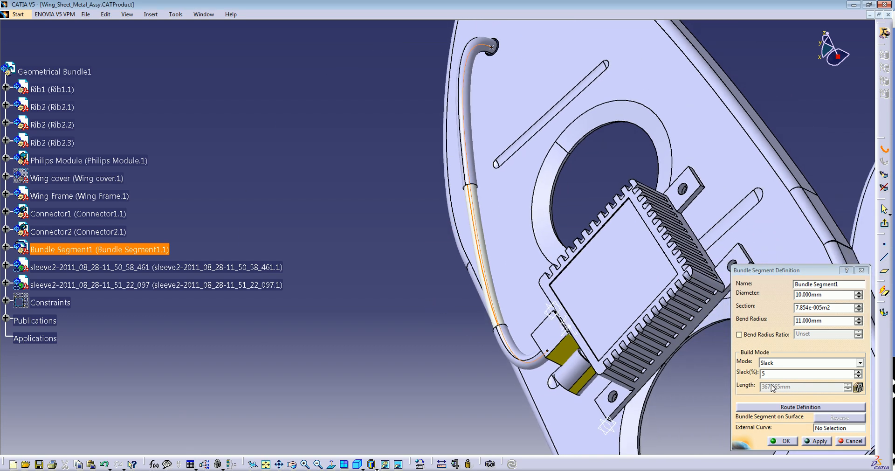
{"action": "left_click", "coordinate": [786, 441]}
Step: Inspect the routed bundle segment and its two protective sleeves between the rib hole and the module connector from several angles
{"action": "middle_click_drag", "start_coordinate": [371, 245], "coordinate": [414, 260]}
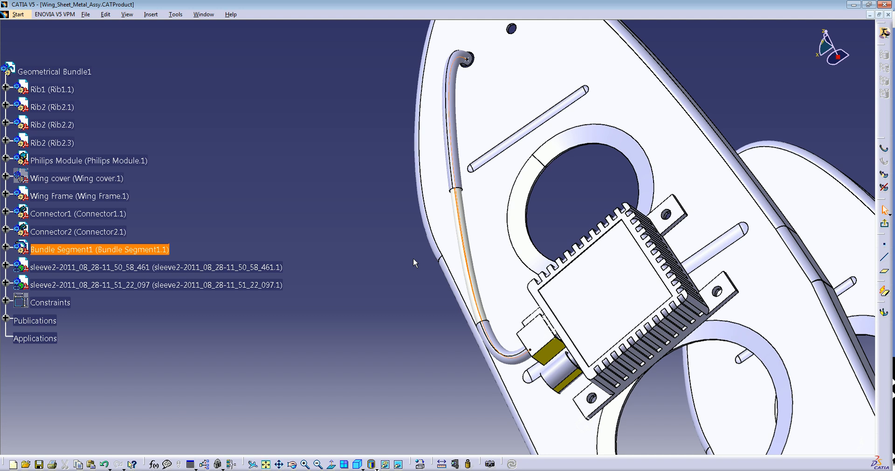
{"action": "middle_click_drag", "start_coordinate": [489, 285], "coordinate": [298, 296]}
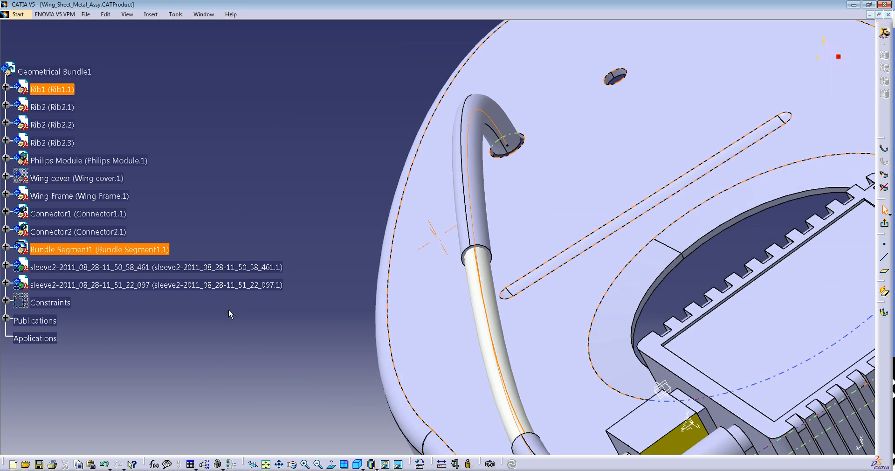
{"action": "left_click", "coordinate": [321, 245]}
{"action": "middle_click_drag", "start_coordinate": [322, 245], "coordinate": [460, 318]}
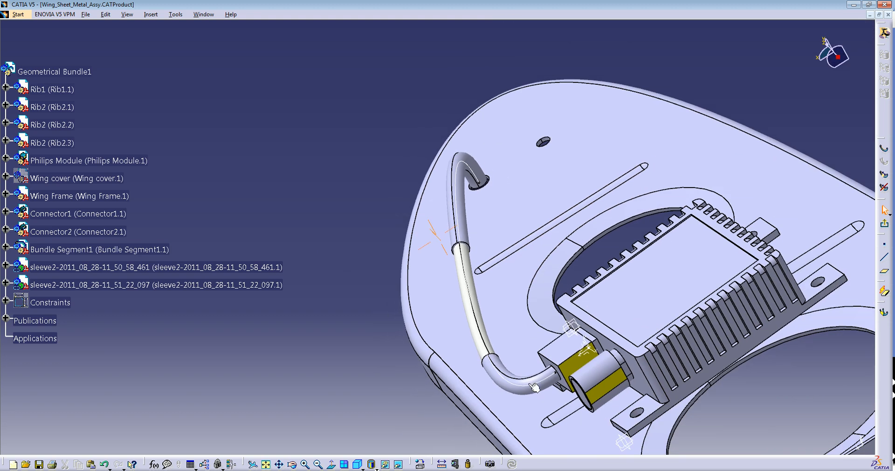
{"action": "left_click", "coordinate": [520, 343]}
{"action": "middle_click_drag", "start_coordinate": [519, 342], "coordinate": [525, 374]}
{"action": "left_click", "coordinate": [525, 374]}
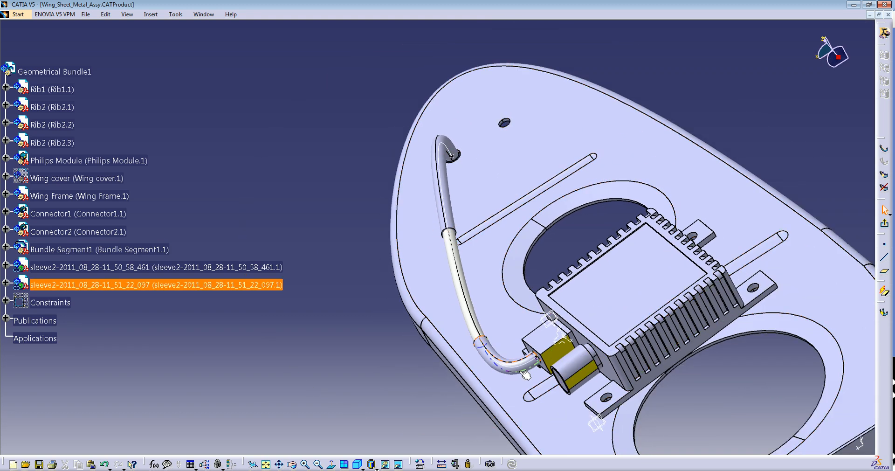
{"action": "left_click", "coordinate": [526, 375]}
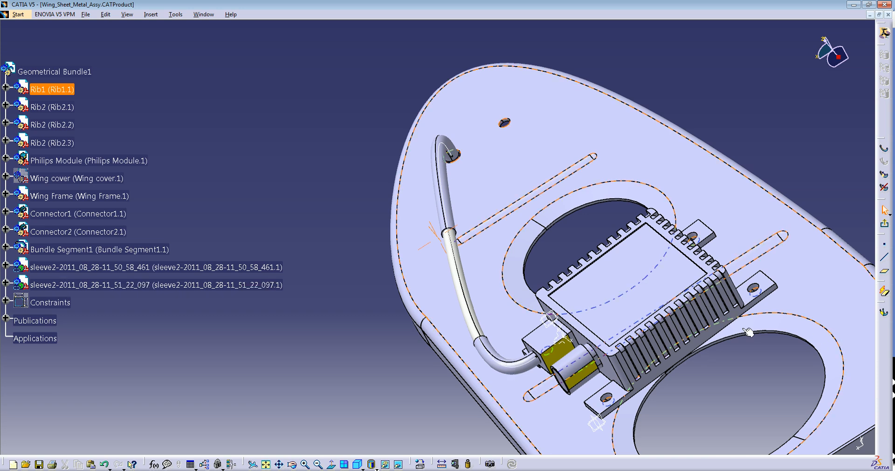
{"action": "middle_click_drag", "start_coordinate": [540, 240], "coordinate": [521, 239]}
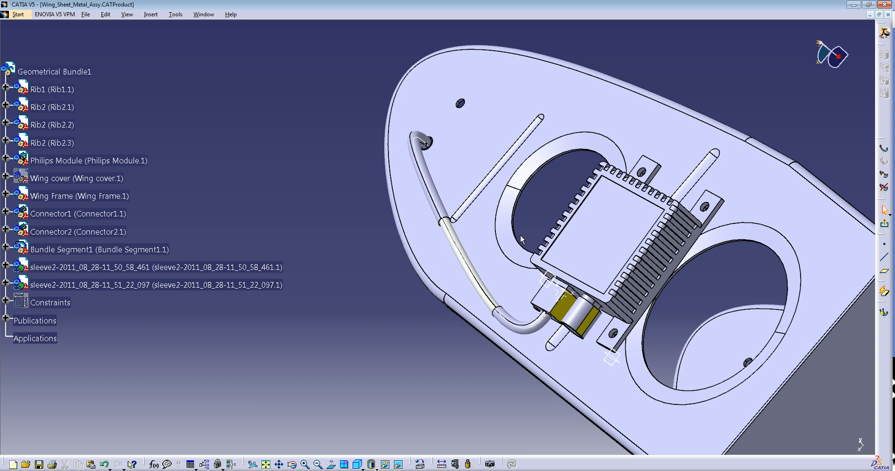
{"action": "left_click", "coordinate": [513, 218]}
{"action": "middle_click_drag", "start_coordinate": [550, 259], "coordinate": [529, 229]}
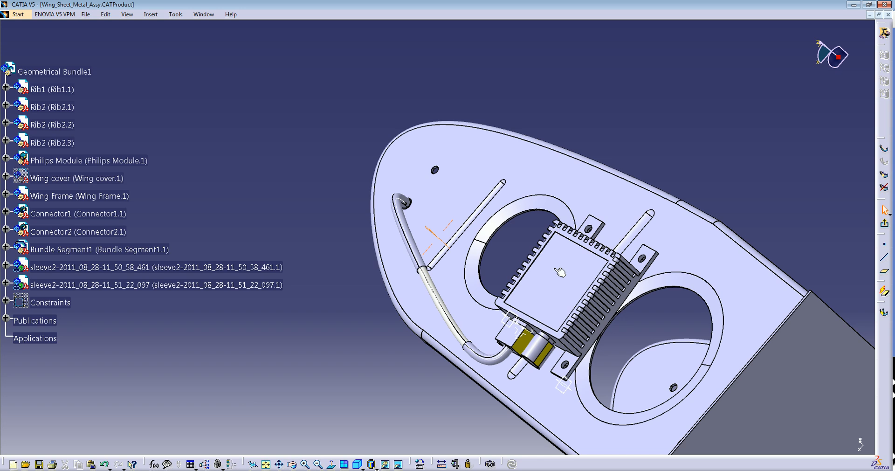
{"action": "left_click", "coordinate": [559, 233]}
{"action": "middle_click_drag", "start_coordinate": [559, 233], "coordinate": [541, 172]}
{"action": "left_click", "coordinate": [510, 134]}
{"action": "middle_click_drag", "start_coordinate": [510, 134], "coordinate": [445, 242]}
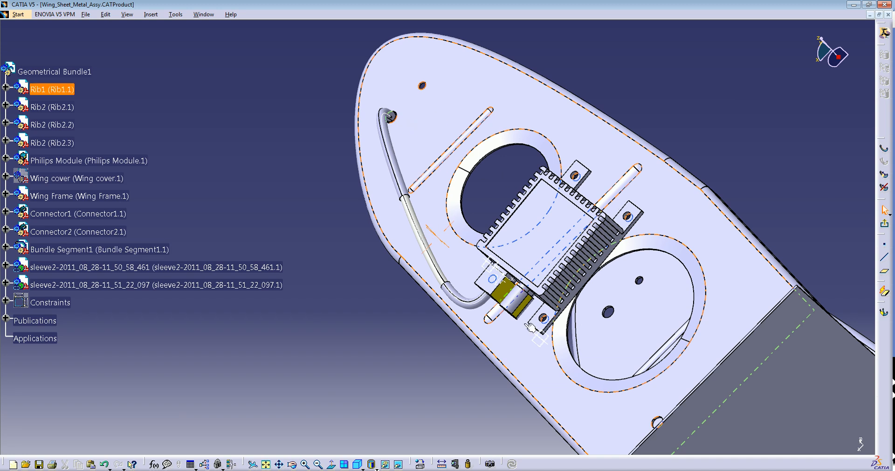
{"action": "left_click", "coordinate": [694, 443]}
{"action": "middle_click_drag", "start_coordinate": [524, 250], "coordinate": [565, 270]}
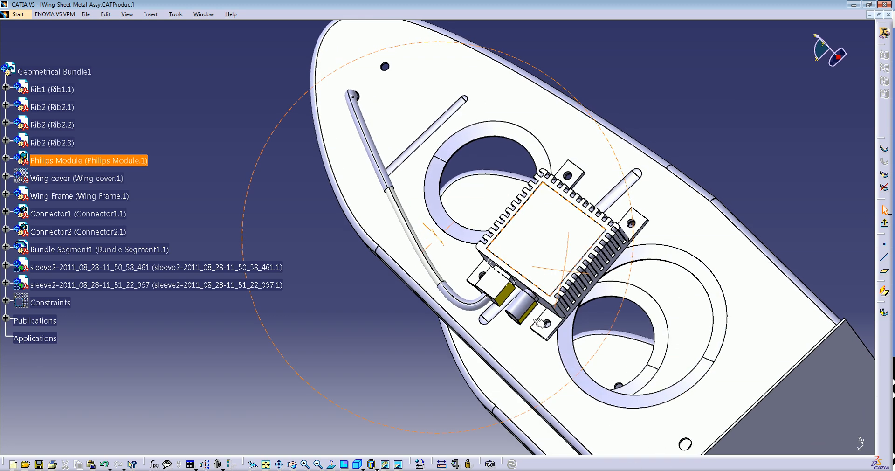